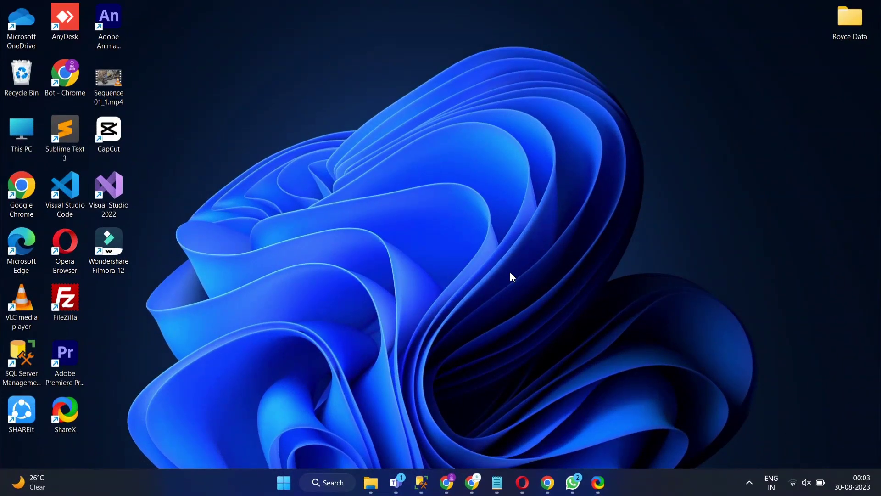
# Refresh the desktop, launch Visual Studio Code via a 'vsc' search, and focus signin.php
pyautogui.rightClick(476, 171)
pyautogui.click(500, 214)
pyautogui.click(338, 487)
pyautogui.write('vsc')
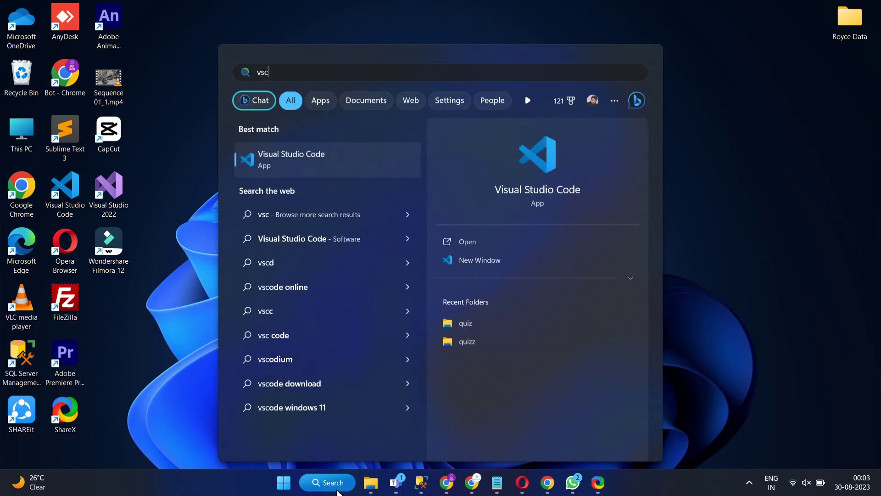
pyautogui.press('Return')
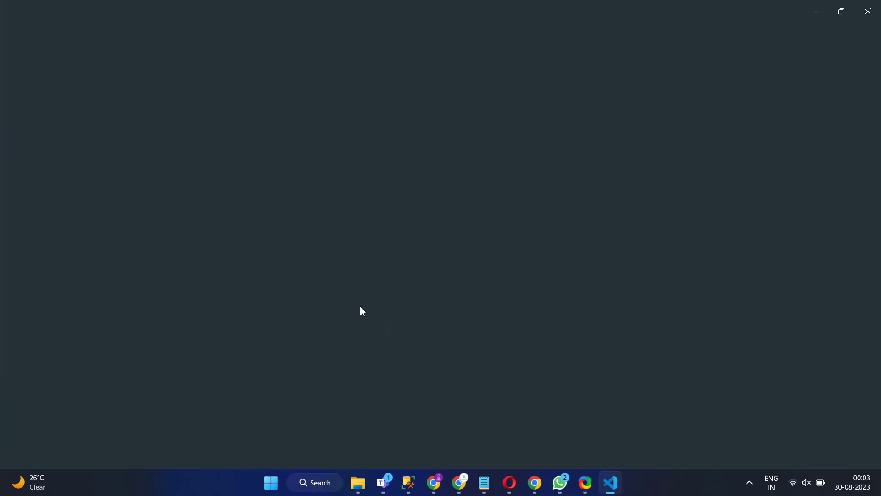
pyautogui.click(474, 151)
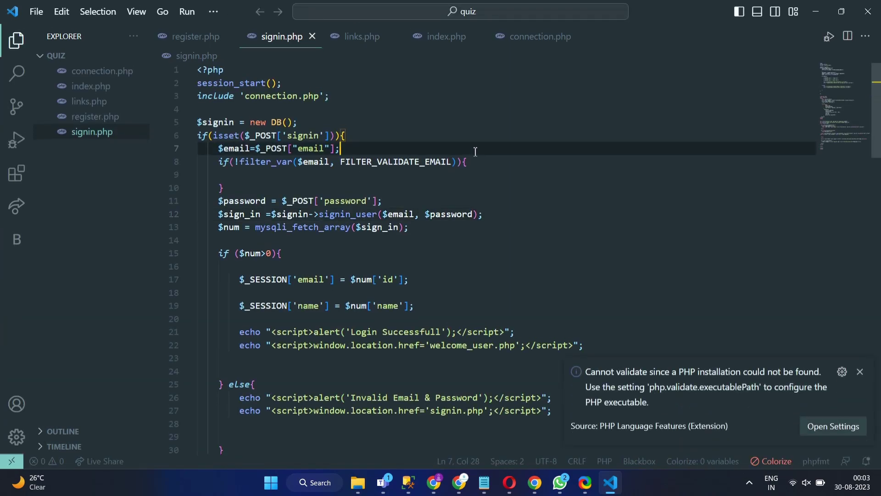
# Open localhost/quiz/ in a new Chrome tab and go to the login page
pyautogui.click(858, 373)
pyautogui.click(535, 482)
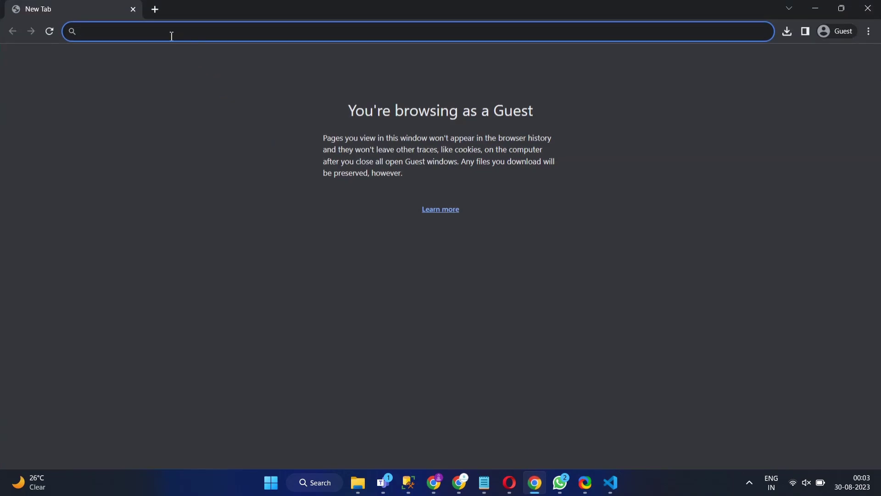
pyautogui.write('localhost/quiz/')
pyautogui.press('Return')
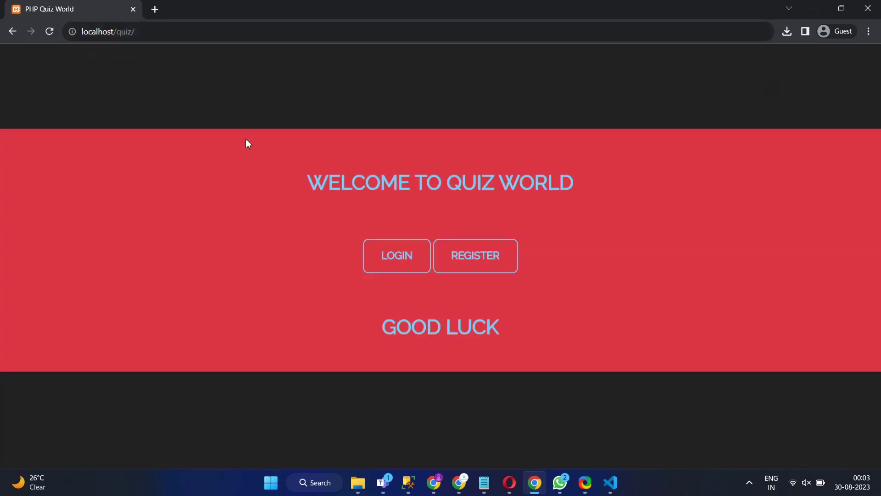
pyautogui.click(364, 254)
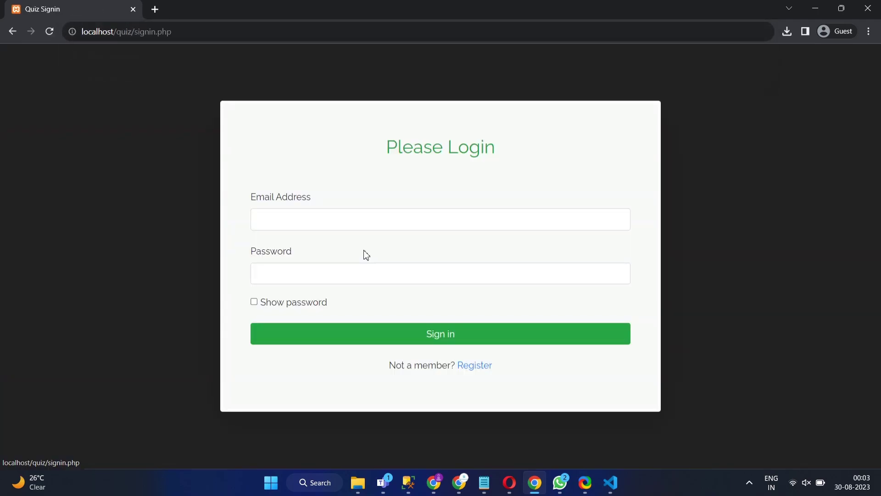
# Sign in with the test email and password, dismiss the success alert, and inspect the welcome_user.php address
pyautogui.click(360, 225)
pyautogui.write('test')
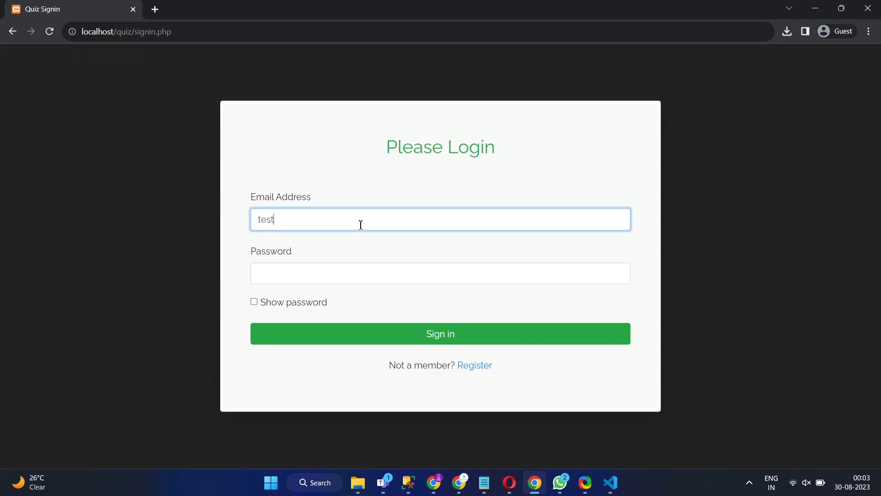
pyautogui.write('@gmail.com')
pyautogui.press('Tab')
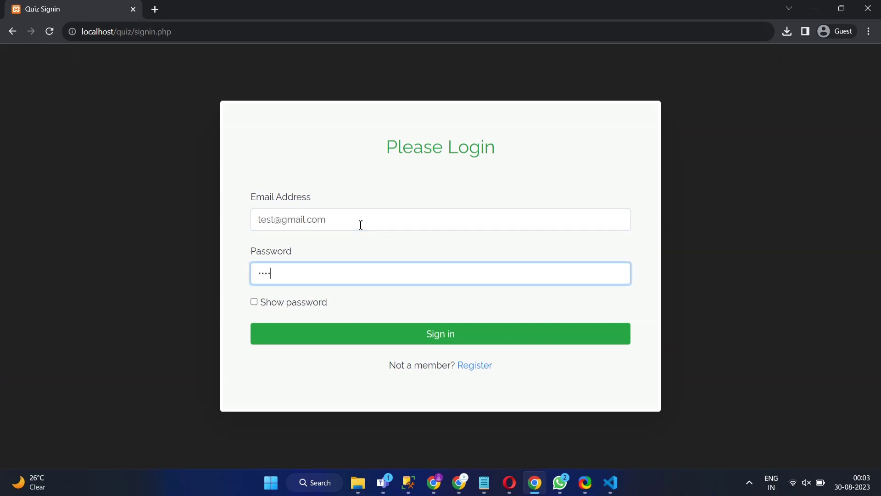
pyautogui.press('Return')
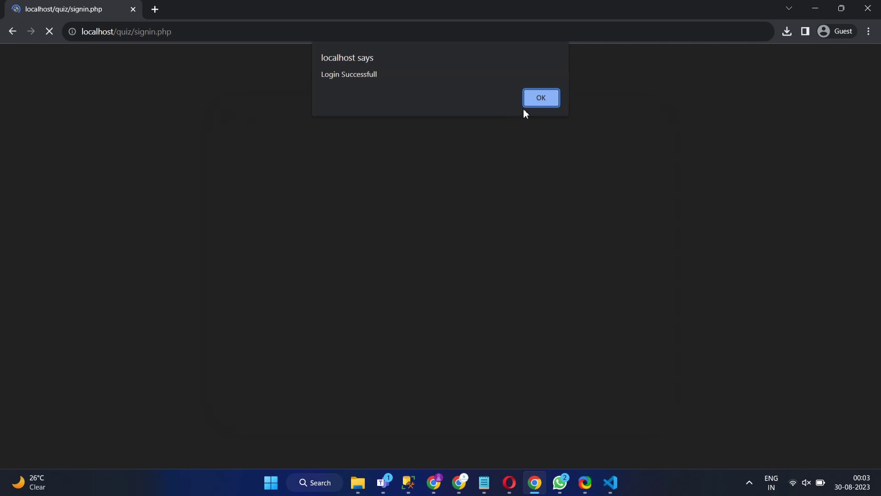
pyautogui.click(530, 106)
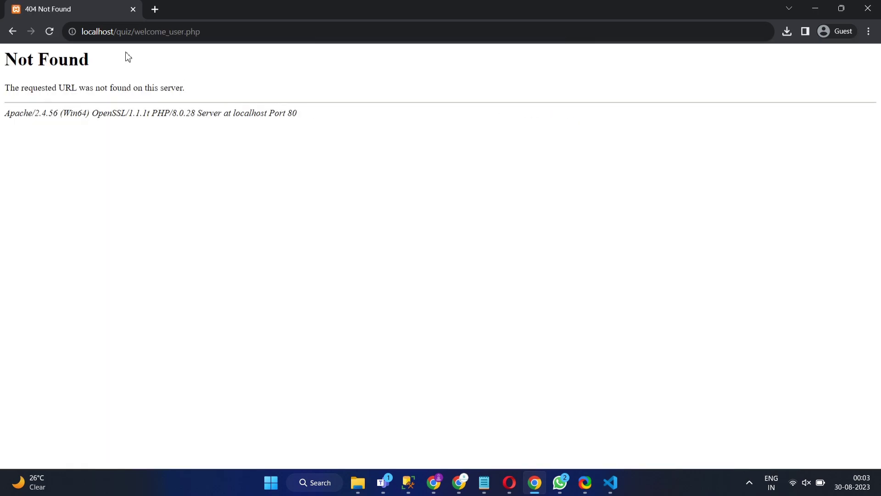
pyautogui.moveTo(135, 32); pyautogui.dragTo(202, 34)
pyautogui.click(206, 110)
# Return to VS Code and start a new file in the quiz project Explorer
pyautogui.click(610, 482)
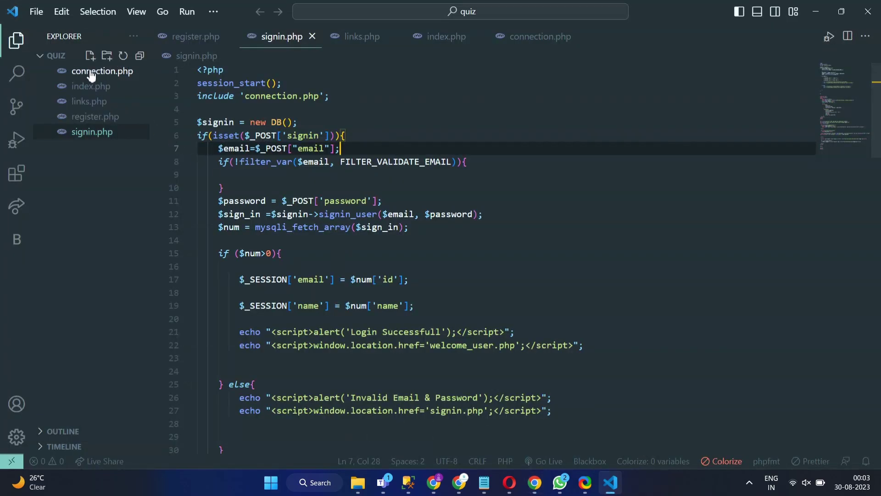
pyautogui.click(89, 58)
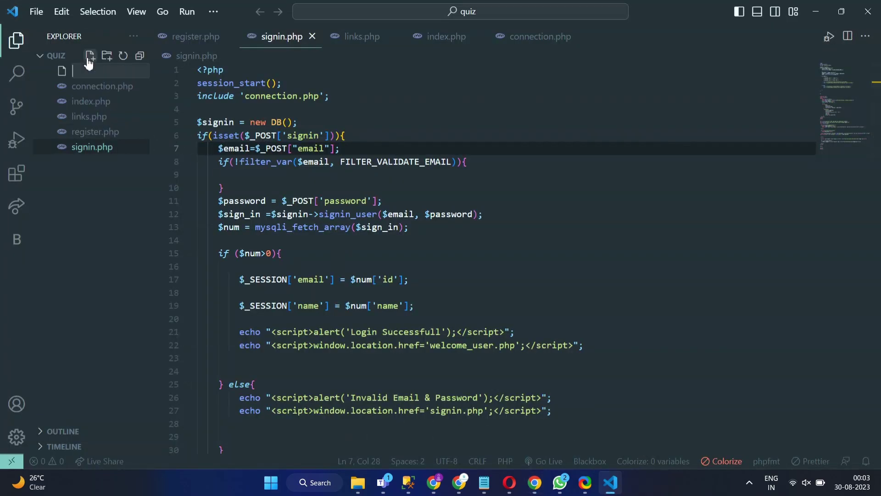
pyautogui.write('welcome_user.php')
# Name the file welcome_user.php, insert the html:5 boilerplate, and title it Welcome User
pyautogui.press('Return')
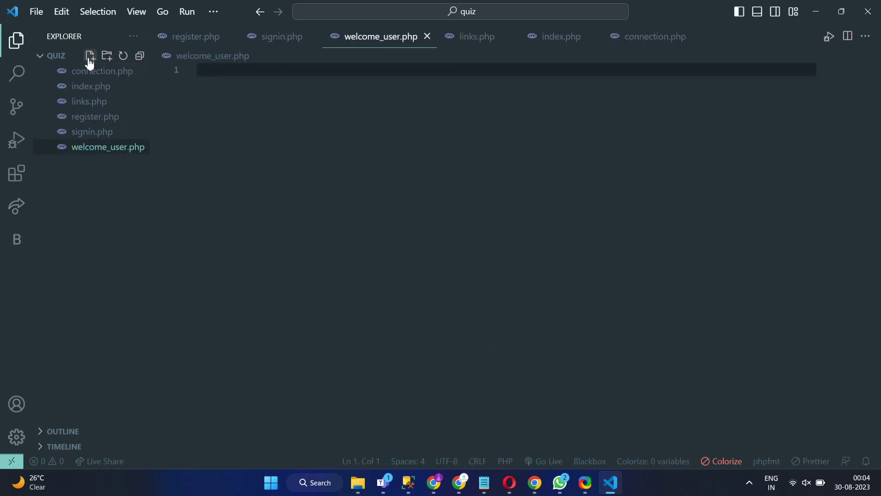
pyautogui.write('htm')
pyautogui.click(243, 97)
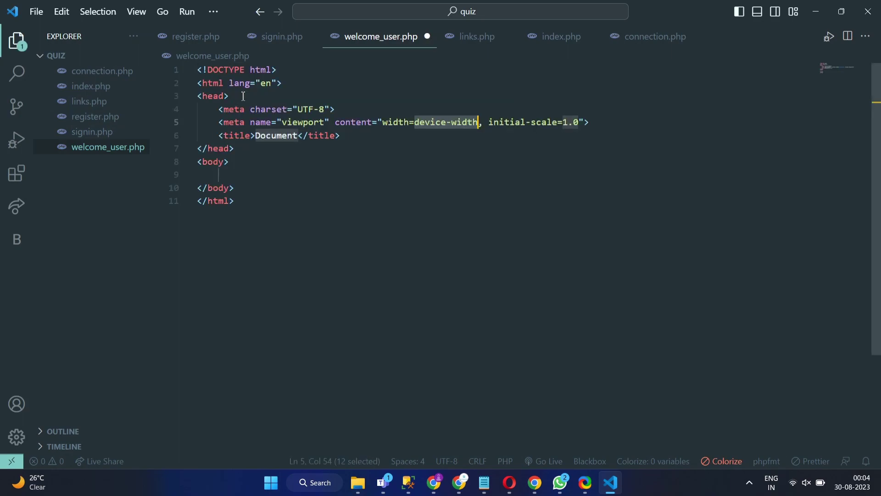
pyautogui.doubleClick(265, 136)
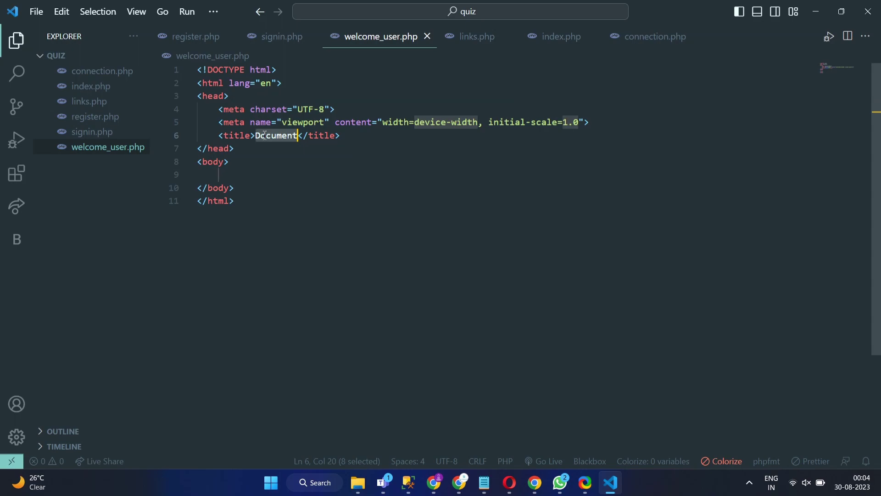
pyautogui.write('Welcome User')
pyautogui.hotkey('ctrl', 's')
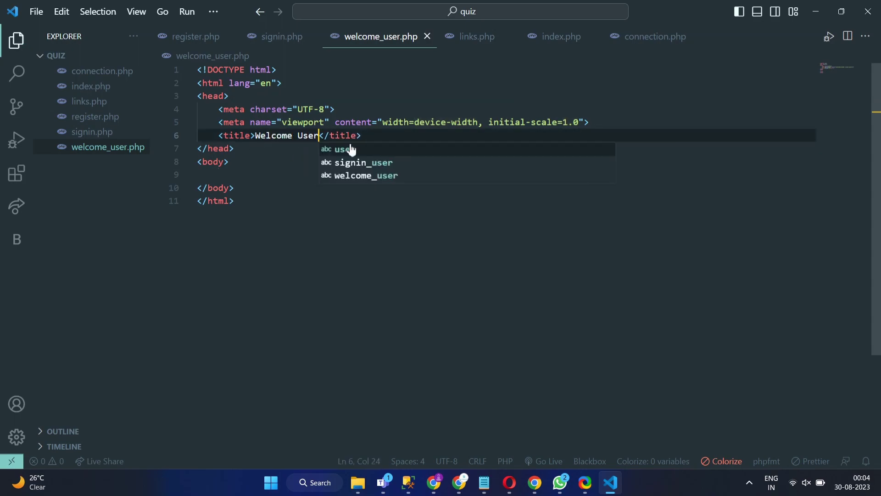
# Add <?php include 'links.php';?> in the head and save
pyautogui.click(370, 136)
pyautogui.press('Return')
pyautogui.write('<?')
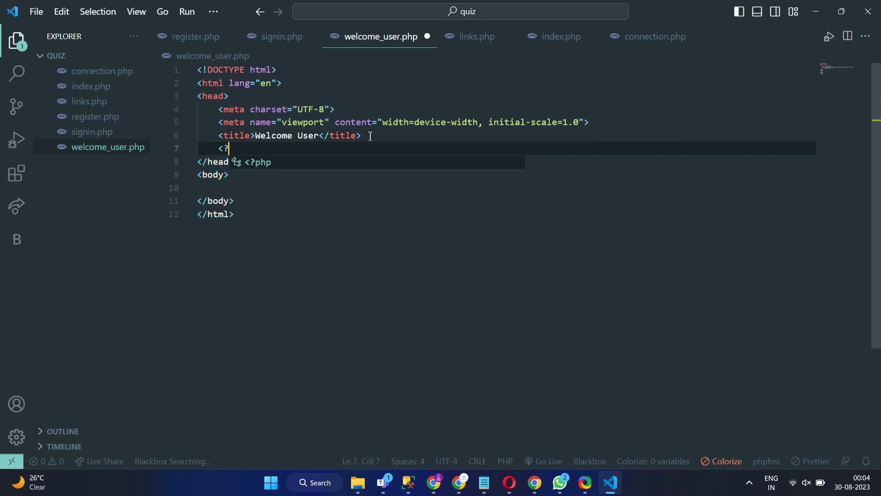
pyautogui.write('php ?>')
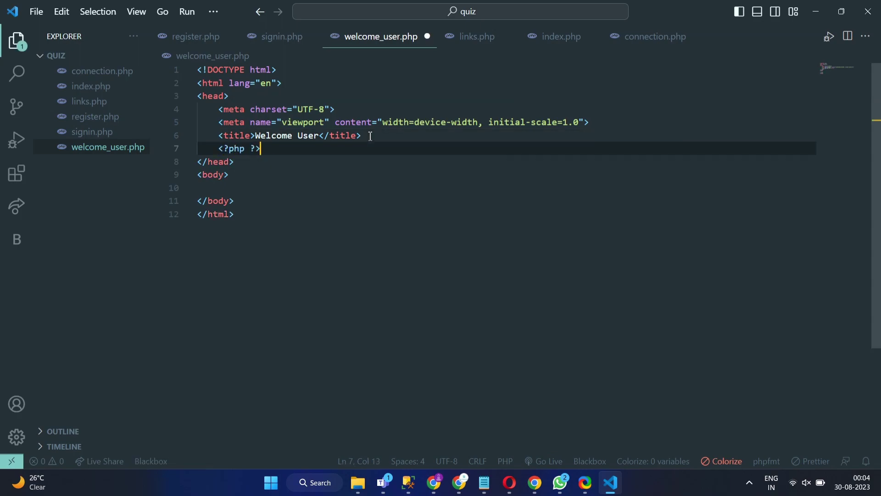
pyautogui.write("include '")
pyautogui.write("';")
pyautogui.press('Left')
pyautogui.press('Left')
pyautogui.write('links.php')
pyautogui.hotkey('ctrl', 's')
# Give the body class="bg-dark", add an empty line inside it, and save
pyautogui.click(389, 153)
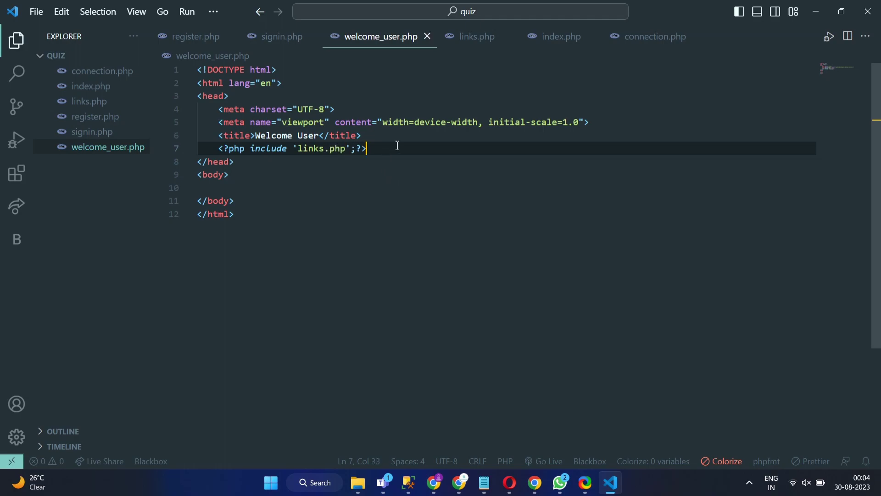
pyautogui.click(336, 170)
pyautogui.press('Return')
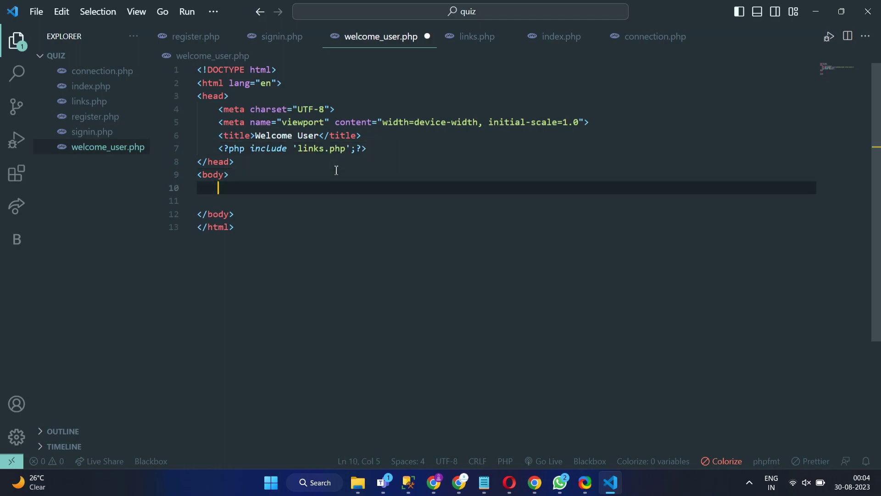
pyautogui.click(234, 179)
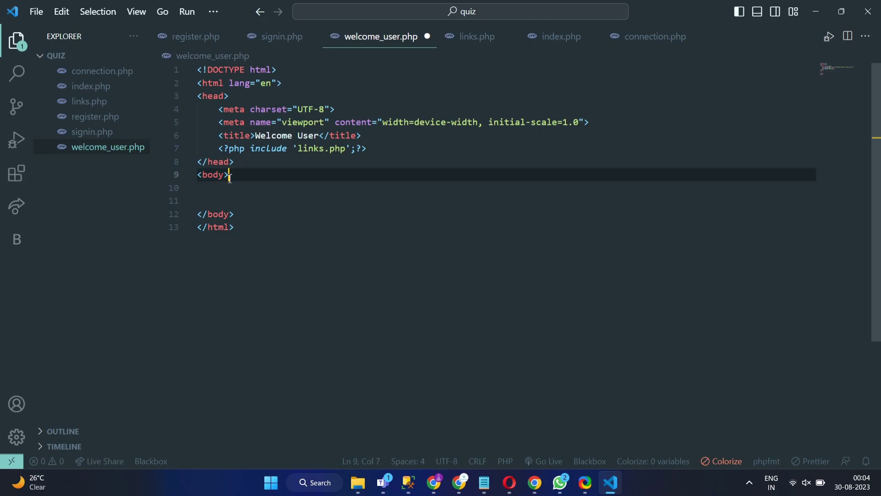
pyautogui.press('Left')
pyautogui.write('class=')
pyautogui.write('""')
pyautogui.write('bg-dark')
pyautogui.hotkey('ctrl', 's')
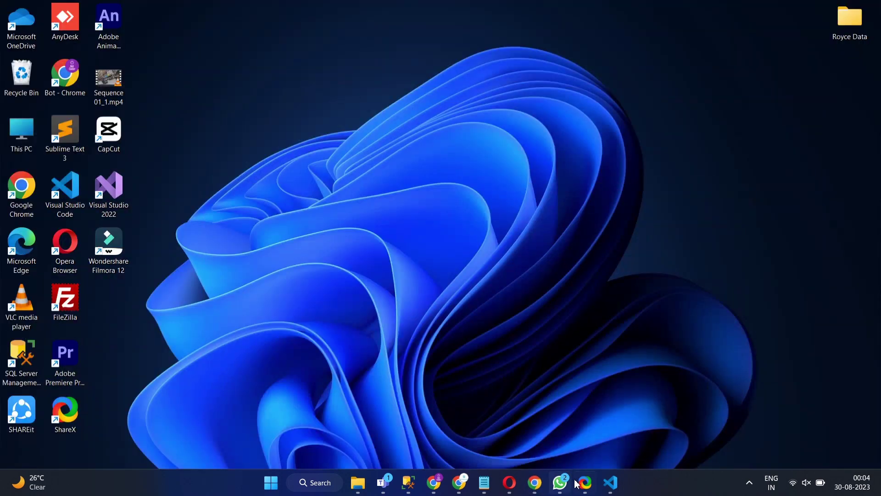
pyautogui.click(611, 482)
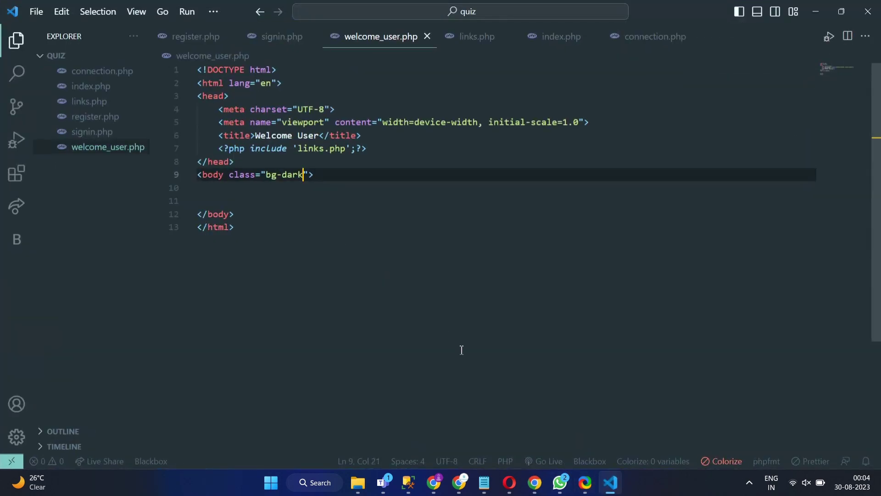
pyautogui.click(284, 192)
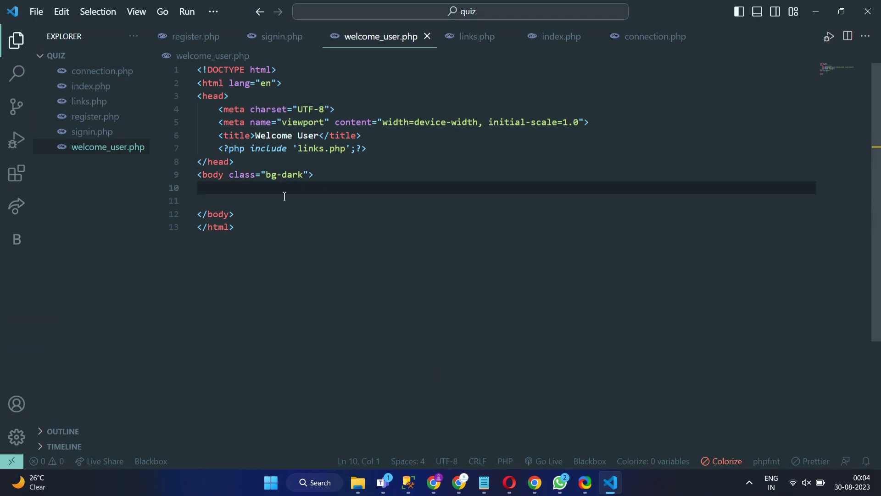
# Copy all the saved markup from Notepad and paste it onto line 11 of welcome_user.php
pyautogui.click(484, 482)
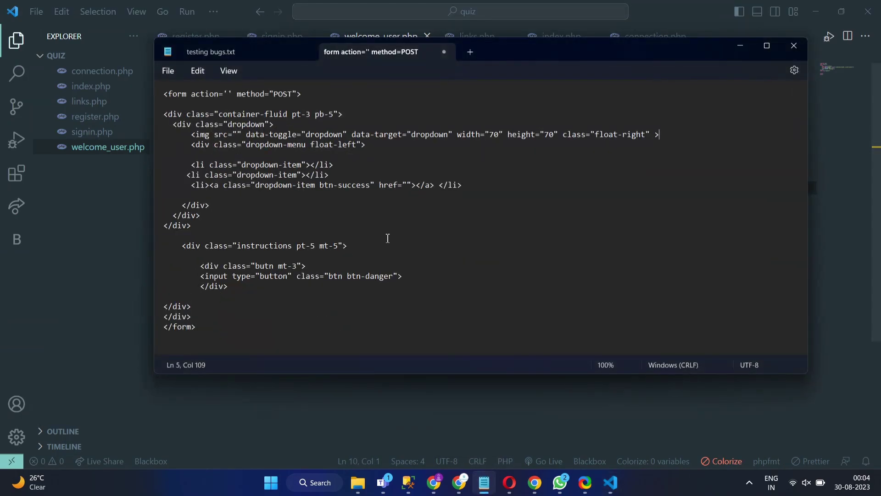
pyautogui.click(362, 203)
pyautogui.hotkey('ctrl', 'a')
pyautogui.hotkey('ctrl', 'c')
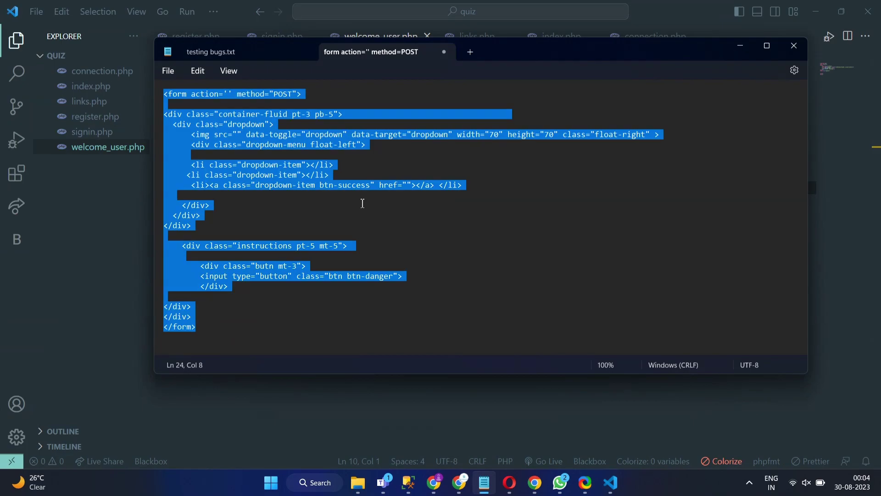
pyautogui.click(235, 378)
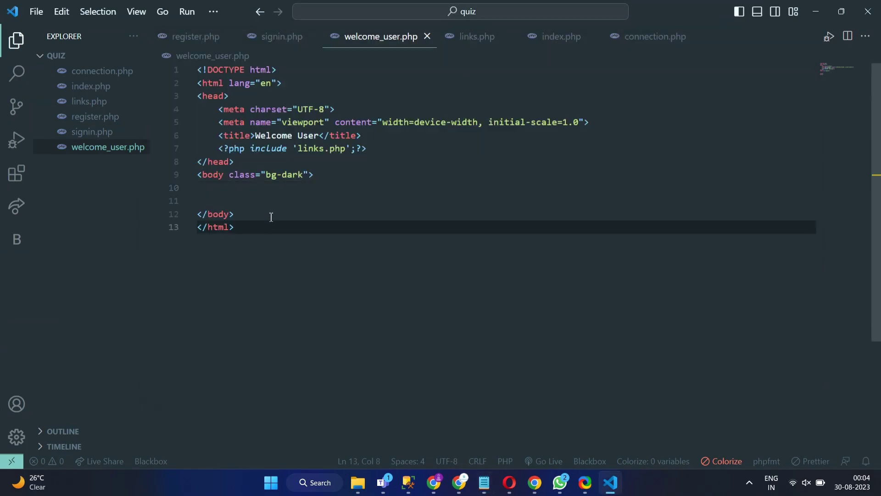
pyautogui.click(263, 196)
pyautogui.hotkey('ctrl', 'v')
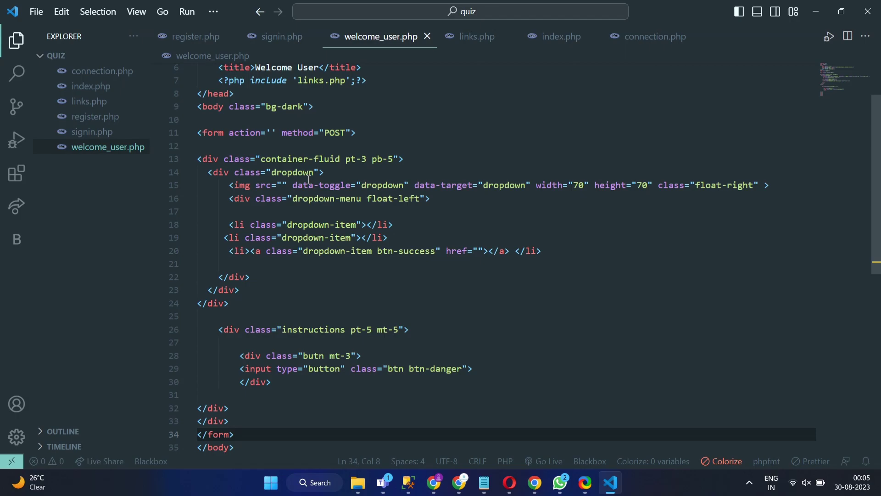
# Add an h2 heading 'Want to Take Part in Quiz?' in the instructions block
pyautogui.click(389, 344)
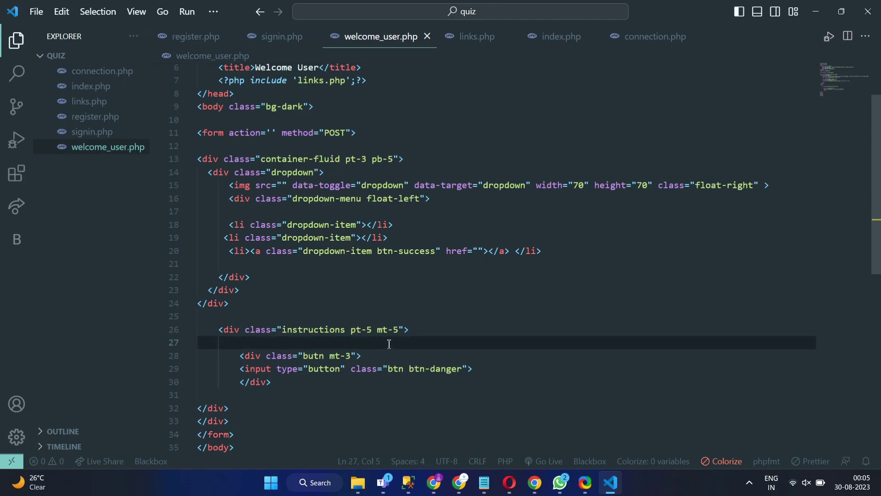
pyautogui.press('Tab')
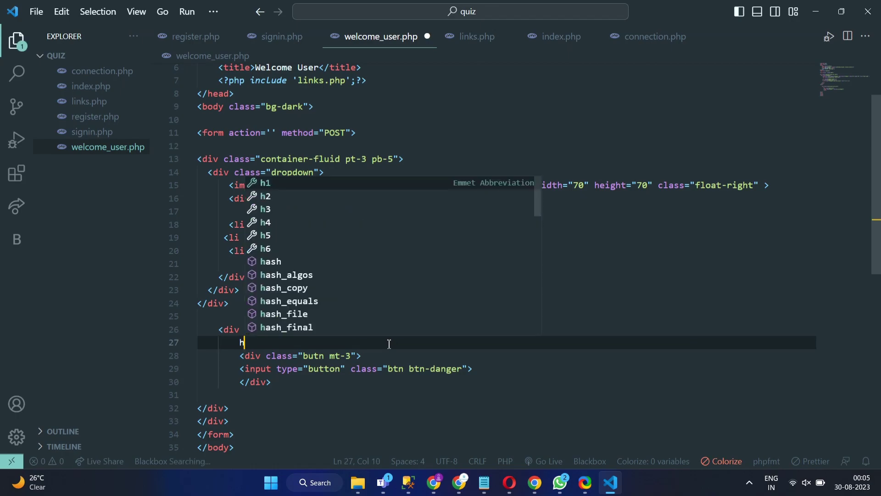
pyautogui.write('h2')
pyautogui.press('Tab')
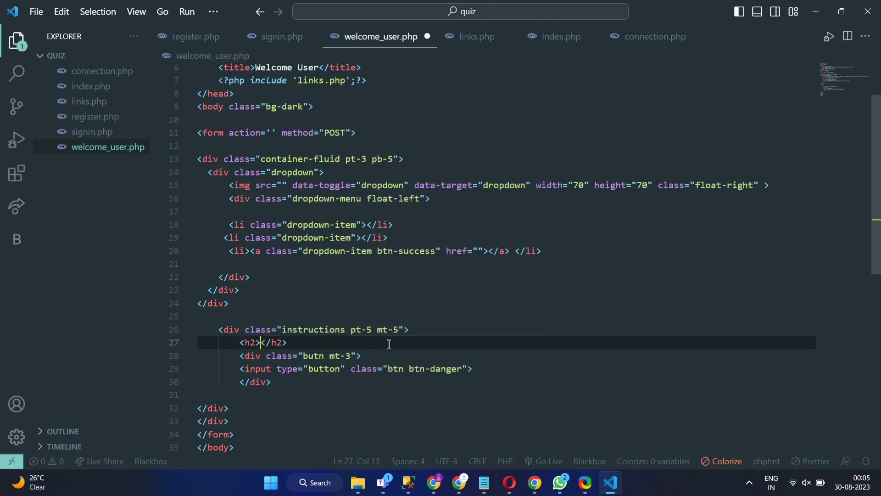
pyautogui.write('Want o')
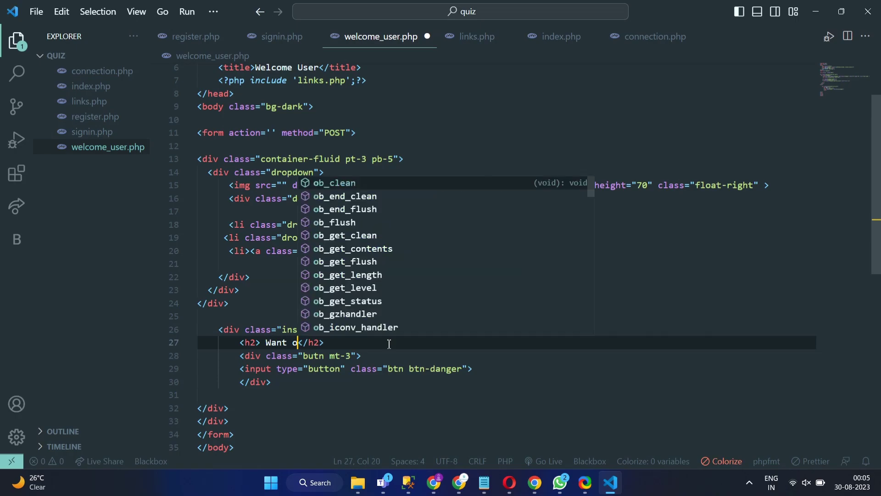
pyautogui.write('o ')
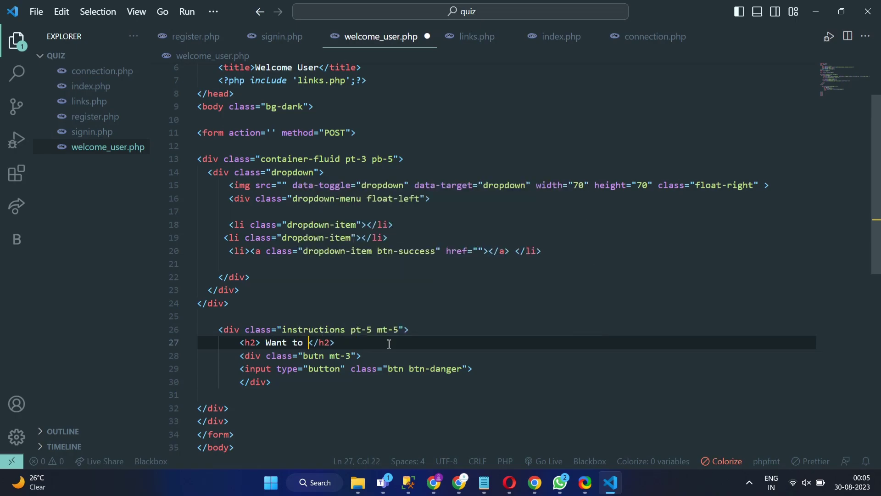
pyautogui.write('Take ')
pyautogui.write('Part in Qu')
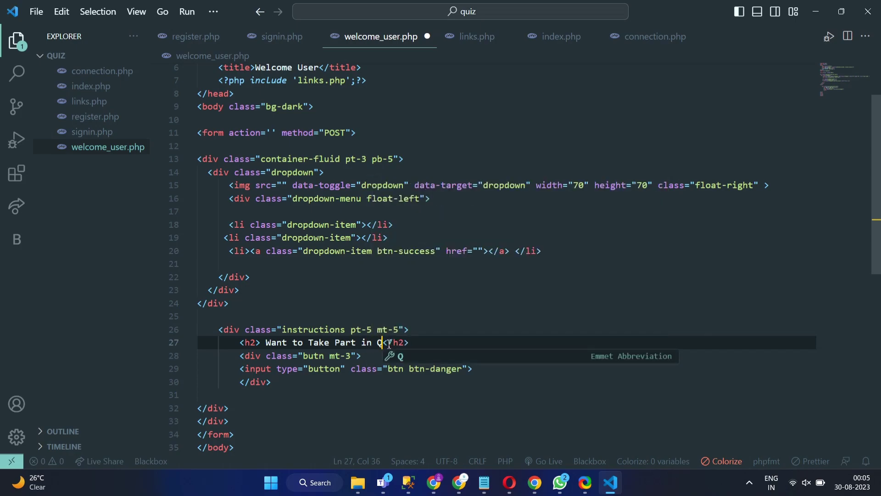
pyautogui.write('iz?')
pyautogui.hotkey('ctrl', 's')
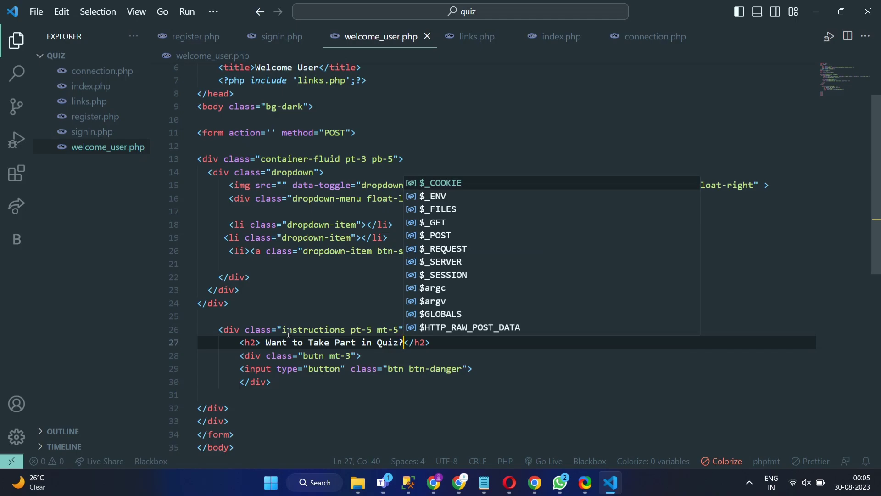
pyautogui.click(408, 328)
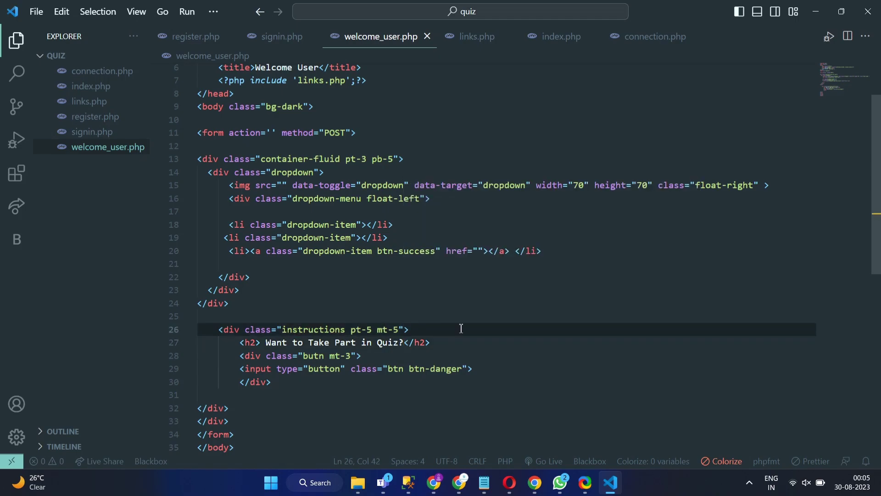
# Add a <div id="box"> below the heading and save
pyautogui.press('Down')
pyautogui.press('End')
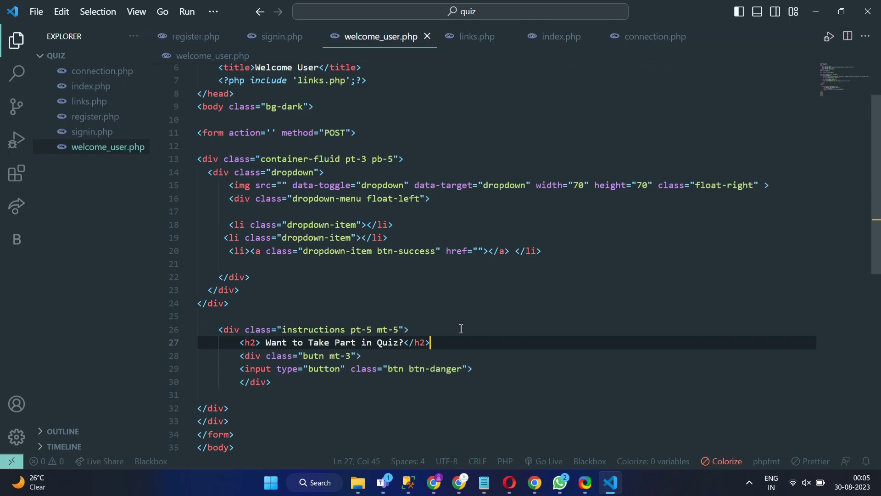
pyautogui.press('Return')
pyautogui.press('Return')
pyautogui.press('Return')
pyautogui.press('Up')
pyautogui.press('Up')
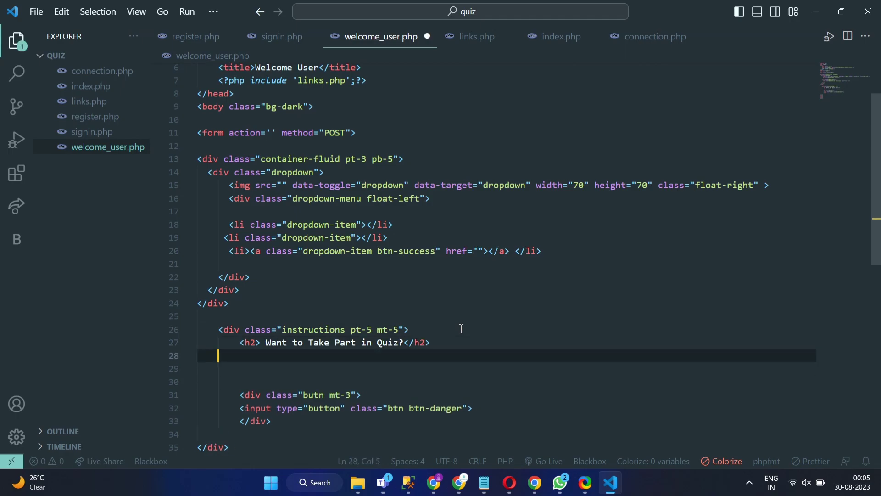
pyautogui.write('d')
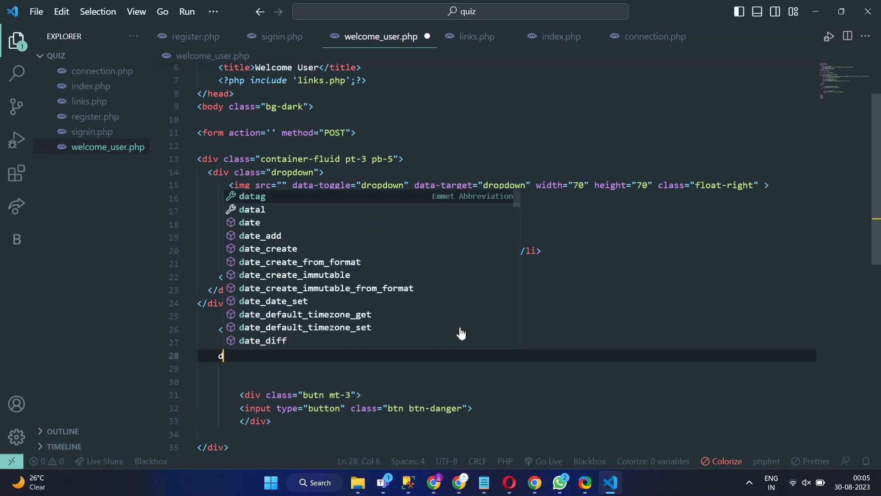
pyautogui.write('iv')
pyautogui.press('Return')
pyautogui.press('Left')
pyautogui.write('id')
pyautogui.press('Escape')
pyautogui.write('="box')
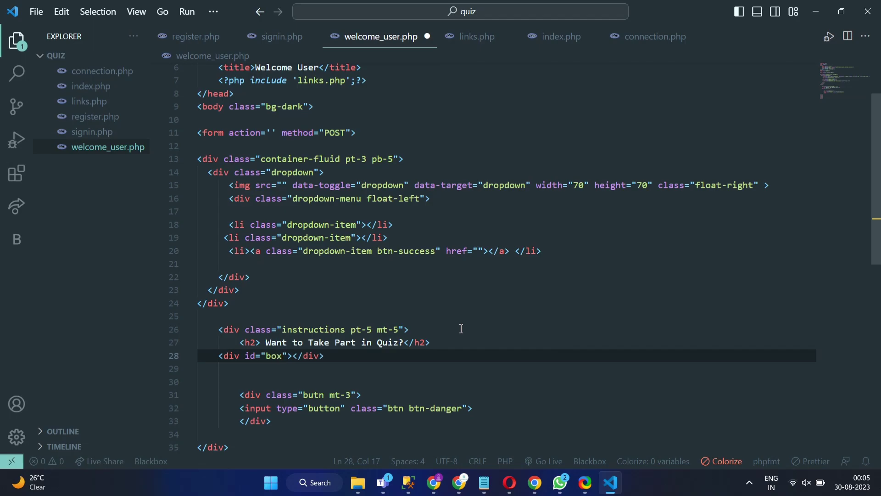
pyautogui.hotkey('ctrl', 's')
# Nest a <div id="center"> inside the box div and save
pyautogui.press('Right')
pyautogui.press('Right')
pyautogui.press('Right')
pyautogui.press('Left')
pyautogui.press('Left')
pyautogui.press('Return')
pyautogui.press('Return')
pyautogui.press('Return')
pyautogui.hotkey('ctrl', 's')
pyautogui.press('Up')
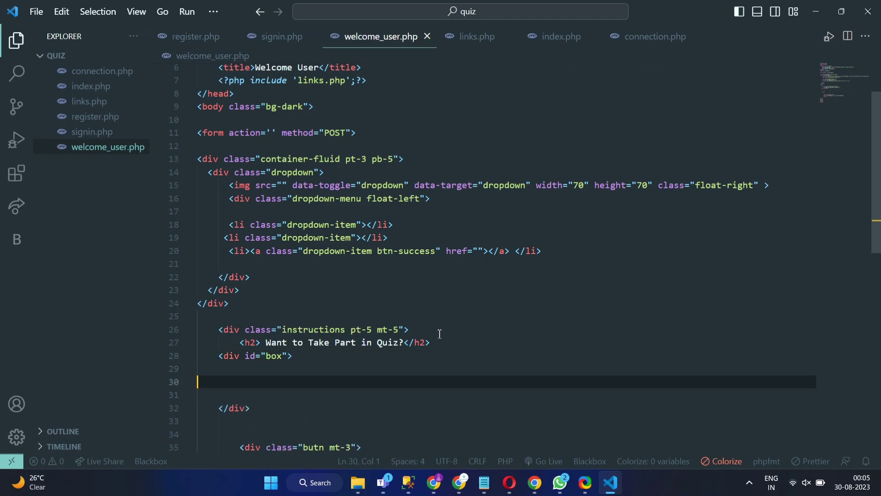
pyautogui.press('Tab')
pyautogui.write('div')
pyautogui.press('Tab')
pyautogui.write('id="center')
pyautogui.hotkey('ctrl', 's')
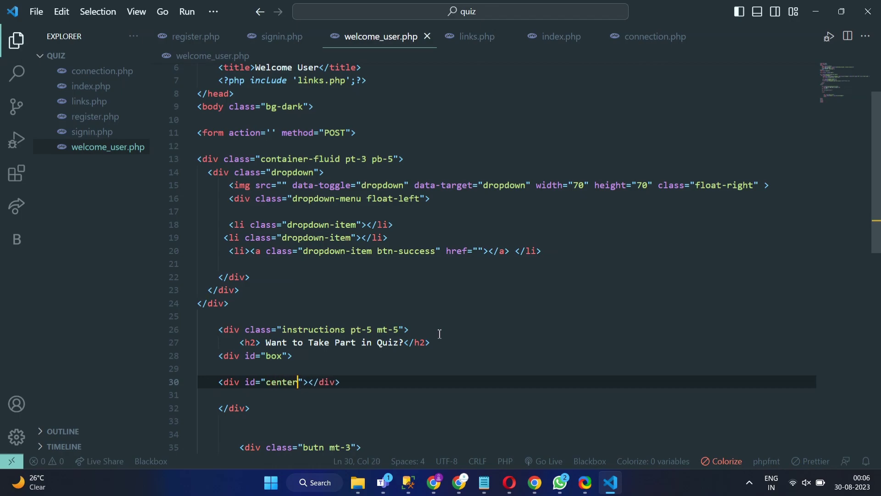
# Add class="pt-1" to the center div and open space inside it
pyautogui.press('Right')
pyautogui.press('Right')
pyautogui.press('Right')
pyautogui.press('Left')
pyautogui.write('class=')
pyautogui.write('""')
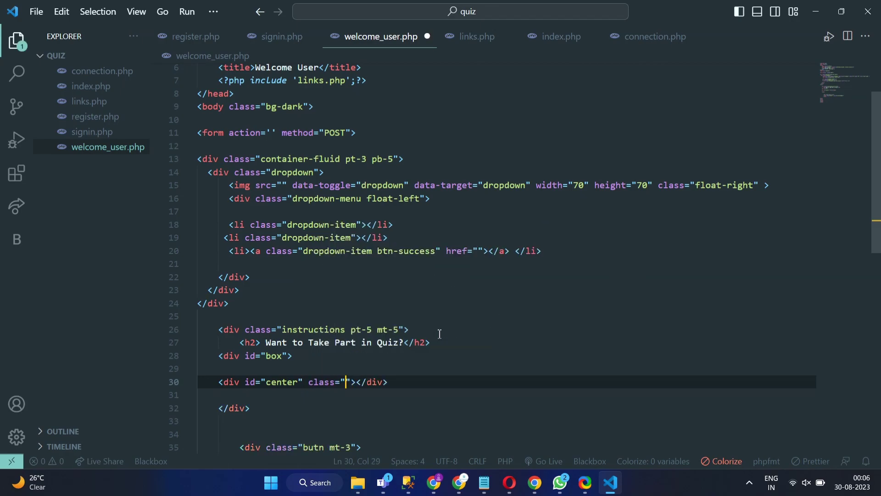
pyautogui.write('pt-1')
pyautogui.hotkey('ctrl', 's')
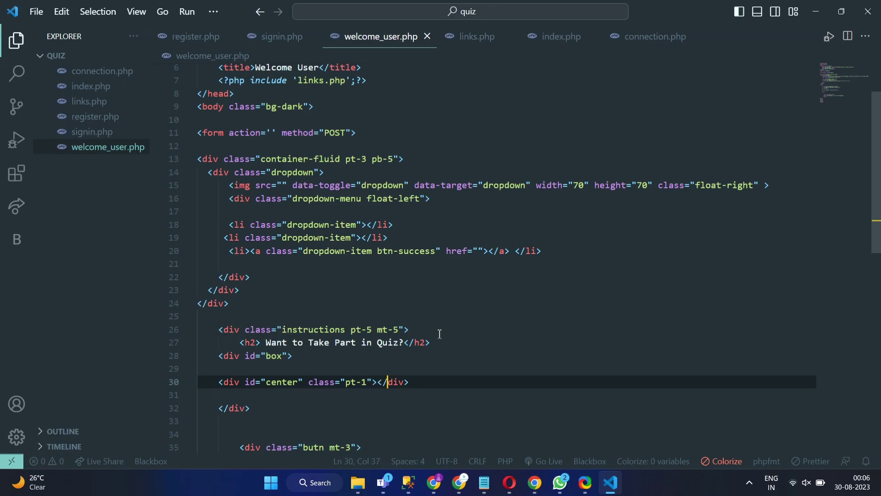
pyautogui.press('Right')
pyautogui.press('Return')
pyautogui.press('Return')
pyautogui.press('Return')
# Add an h3 heading 'Let's Test Your Knowledge' inside the center div
pyautogui.press('Up')
pyautogui.hotkey('ctrl', 's')
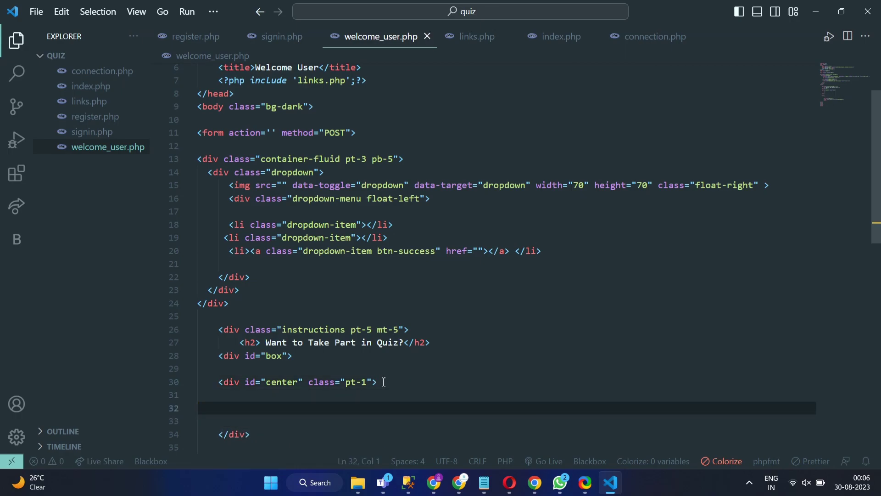
pyautogui.write('h3')
pyautogui.press('Tab')
pyautogui.write("Let's Test Yout")
pyautogui.press('BackSpace')
pyautogui.write('r Knowle')
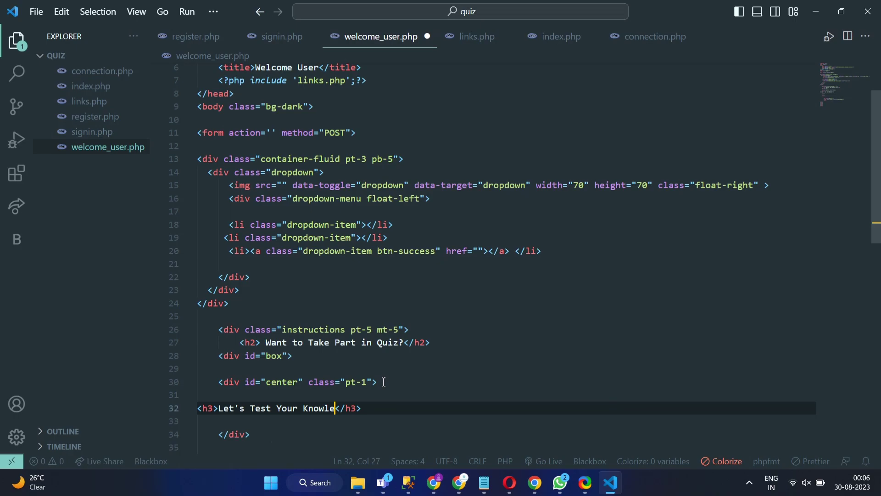
pyautogui.write('dge')
pyautogui.hotkey('ctrl', 's')
# Add an h5 subtitle below and reword it to 'Quiz Instructions -:'
pyautogui.press('Return')
pyautogui.write('h5')
pyautogui.press('Tab')
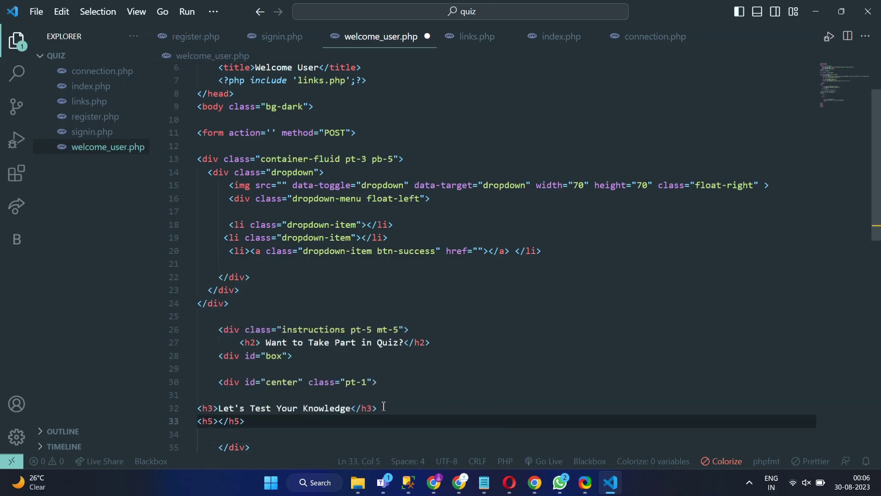
pyautogui.write('Q')
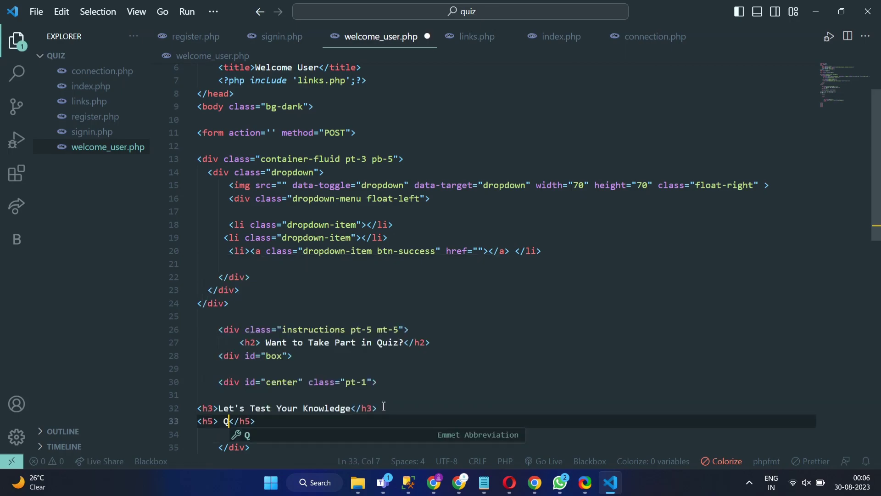
pyautogui.write('uiz Applica')
pyautogui.press('BackSpace')
pyautogui.press('BackSpace')
pyautogui.press('BackSpace')
pyautogui.write('ication')
pyautogui.hotkey('ctrl', 's')
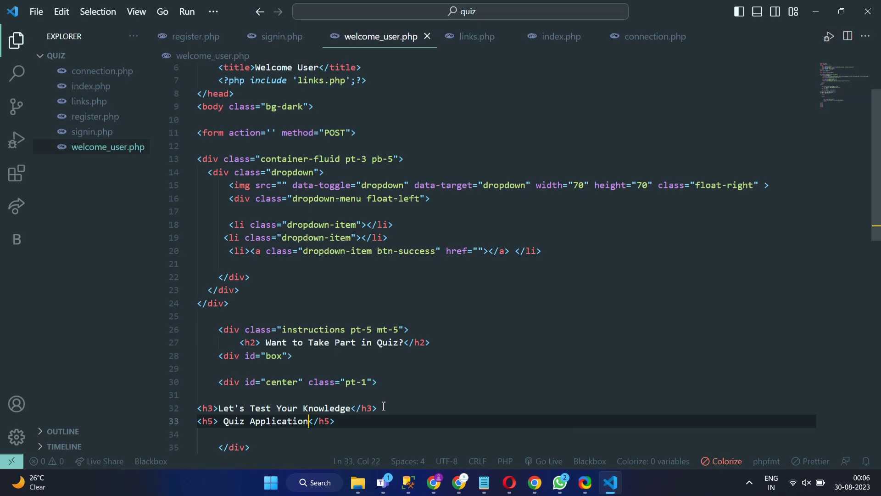
pyautogui.press('BackSpace')
pyautogui.press('BackSpace')
pyautogui.press('BackSpace')
pyautogui.press('BackSpace')
pyautogui.press('BackSpace')
pyautogui.press('BackSpace')
pyautogui.press('BackSpace')
pyautogui.press('BackSpace')
pyautogui.press('BackSpace')
pyautogui.press('BackSpace')
pyautogui.write('Ins')
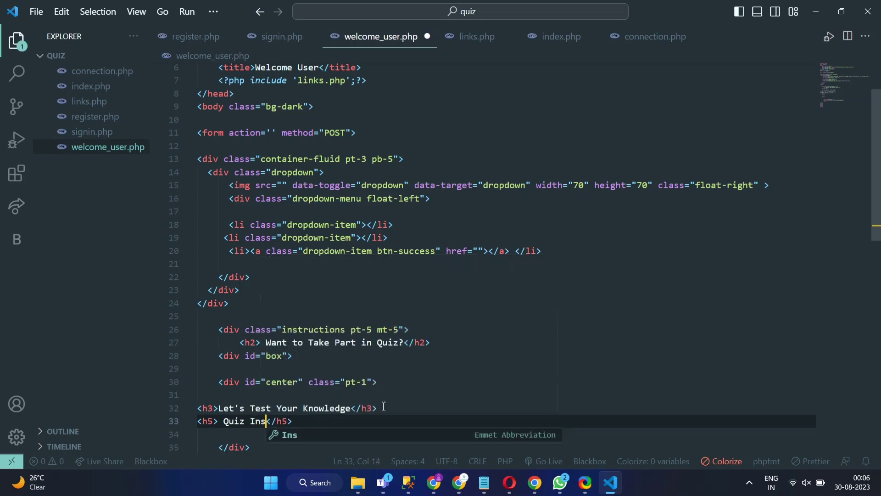
pyautogui.write('tructions')
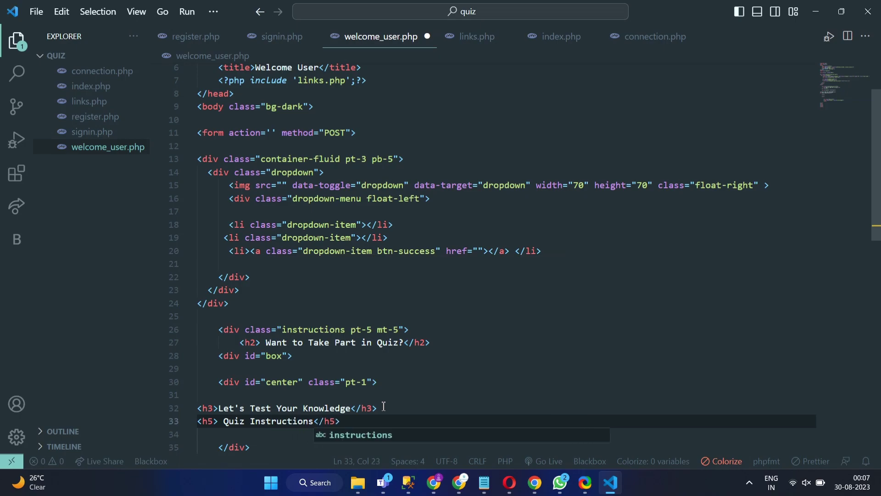
pyautogui.write('s')
pyautogui.press('BackSpace')
pyautogui.write('-:')
pyautogui.hotkey('ctrl', 's')
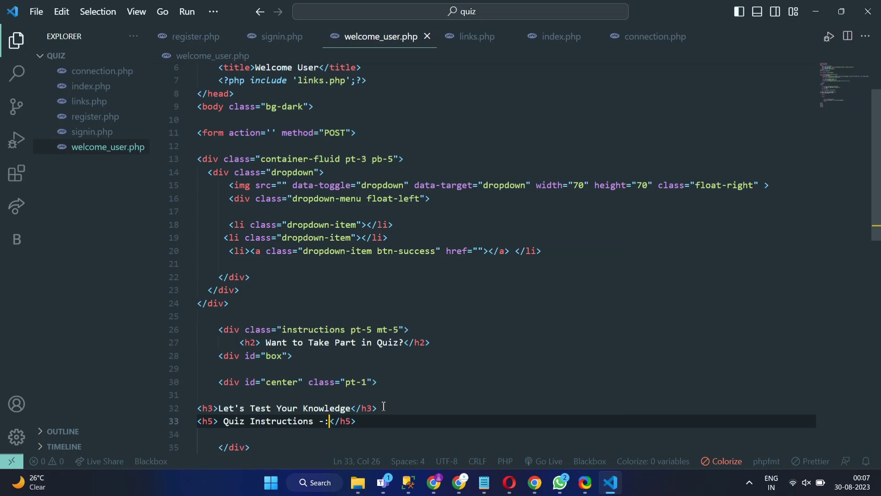
pyautogui.scroll(-1, 384, 407)
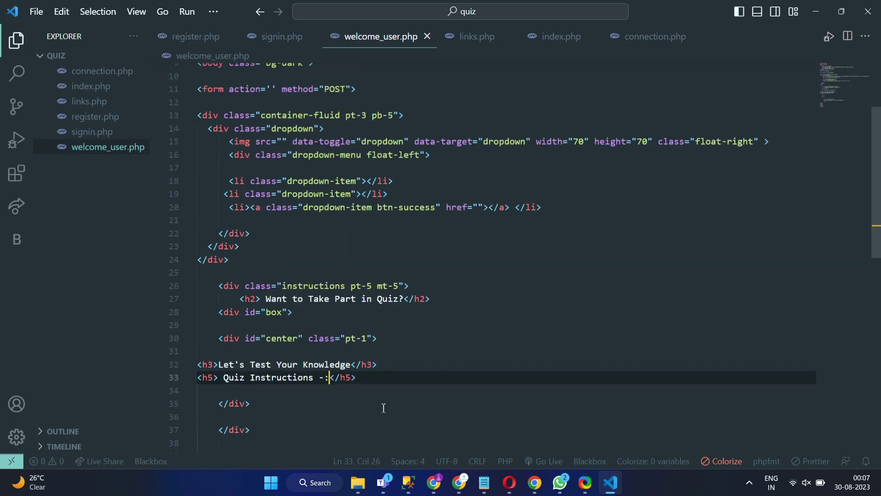
# Delete the closing </div> on line 35
pyautogui.click(367, 376)
pyautogui.press('Down')
pyautogui.press('Down')
pyautogui.hotkey('shift', 'Home')
pyautogui.hotkey('shift', 'Home')
pyautogui.press('Delete')
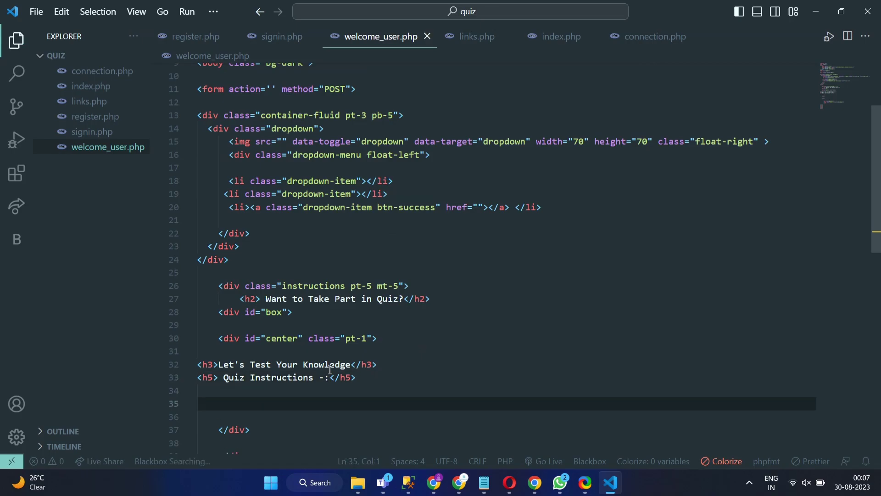
# Give the h5 class="pt-2" and save
pyautogui.click(208, 378)
pyautogui.press('Right')
pyautogui.write('clss')
pyautogui.press('Escape')
pyautogui.press('BackSpace')
pyautogui.press('BackSpace')
pyautogui.write('ass')
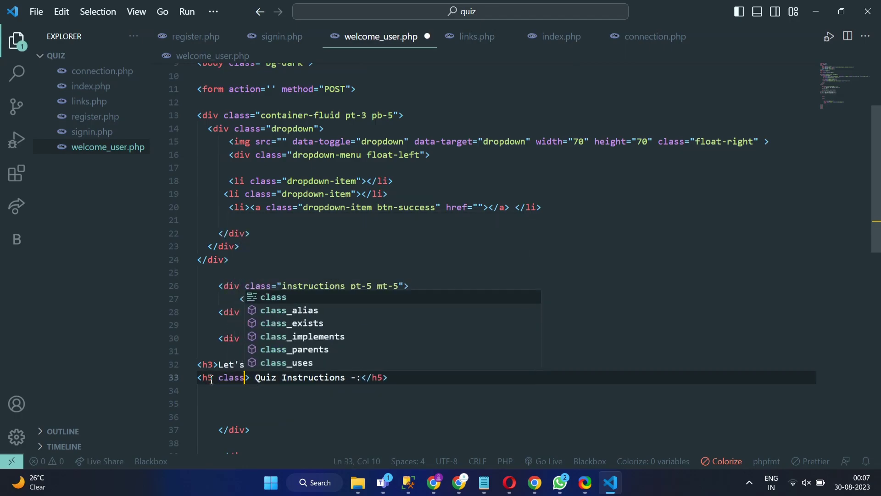
pyautogui.write('=""')
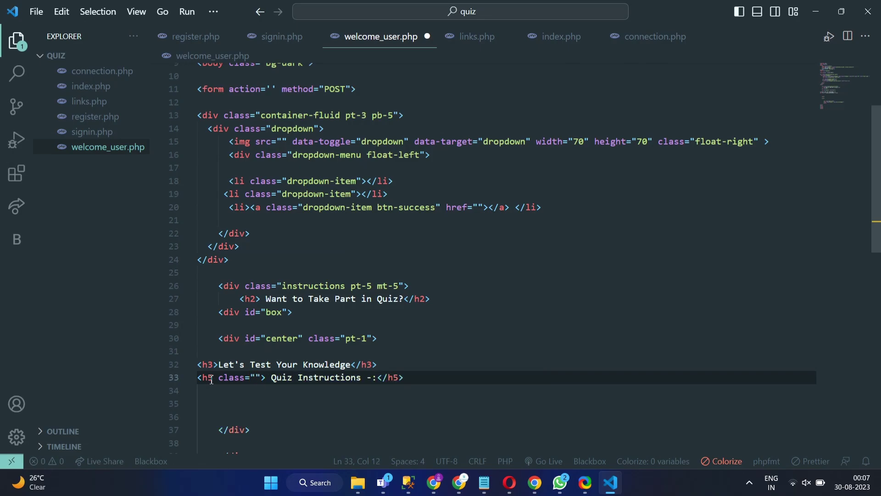
pyautogui.write('pt-2')
pyautogui.hotkey('ctrl', 's')
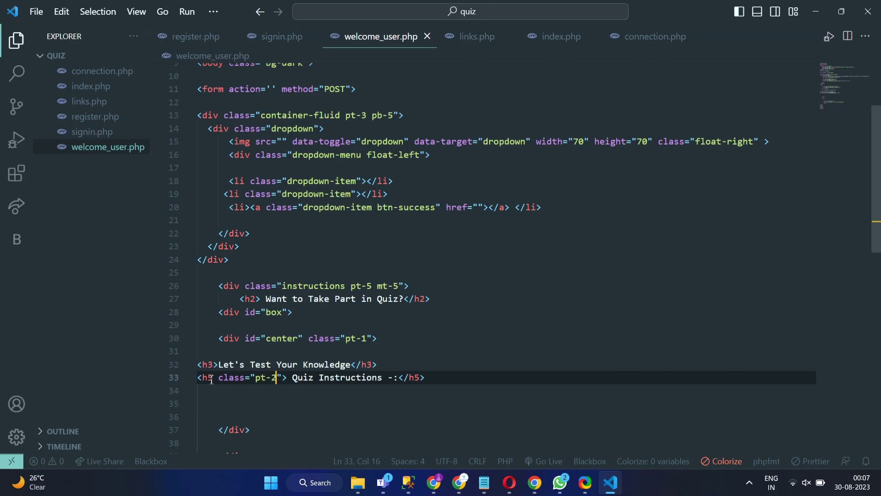
pyautogui.click(233, 403)
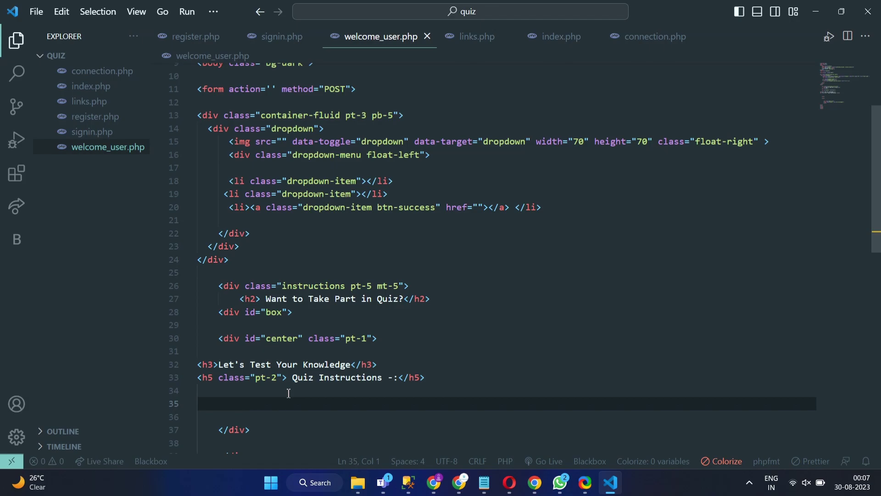
pyautogui.write('lab')
# Add a label with class="pt-2" reading '1. Total Categories : 4'
pyautogui.press('Return')
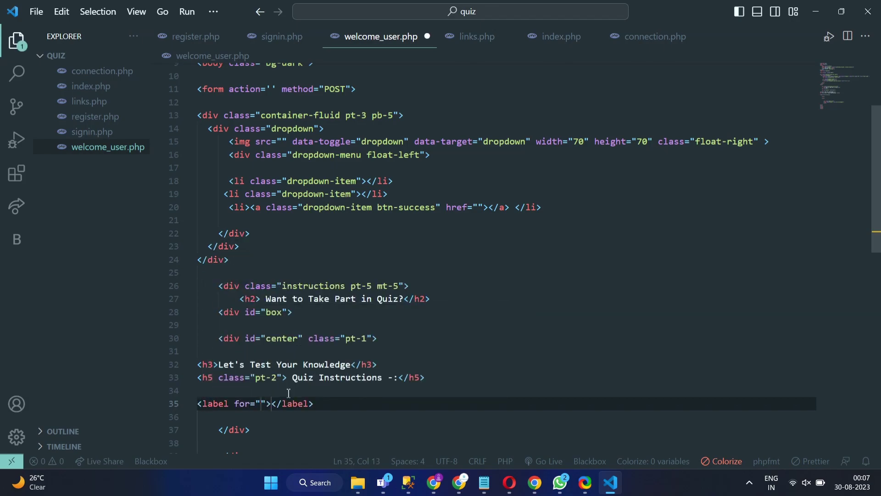
pyautogui.press('BackSpace')
pyautogui.press('BackSpace')
pyautogui.press('BackSpace')
pyautogui.press('BackSpace')
pyautogui.write('class')
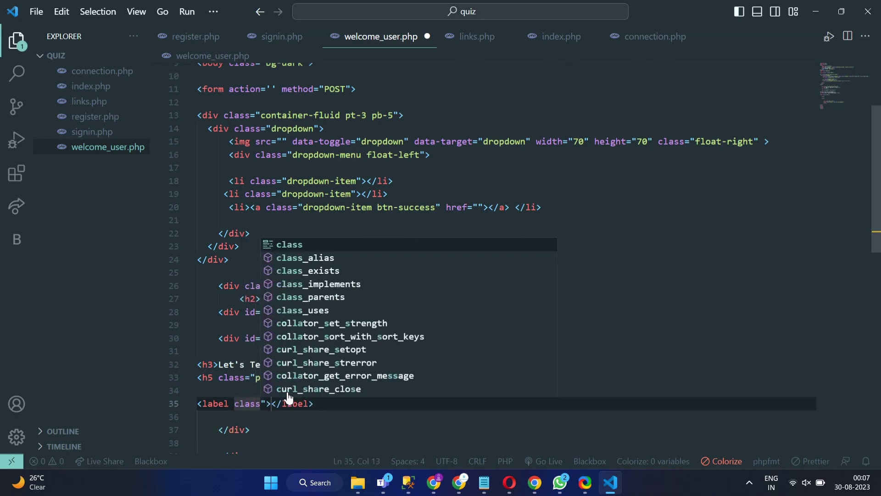
pyautogui.write('="')
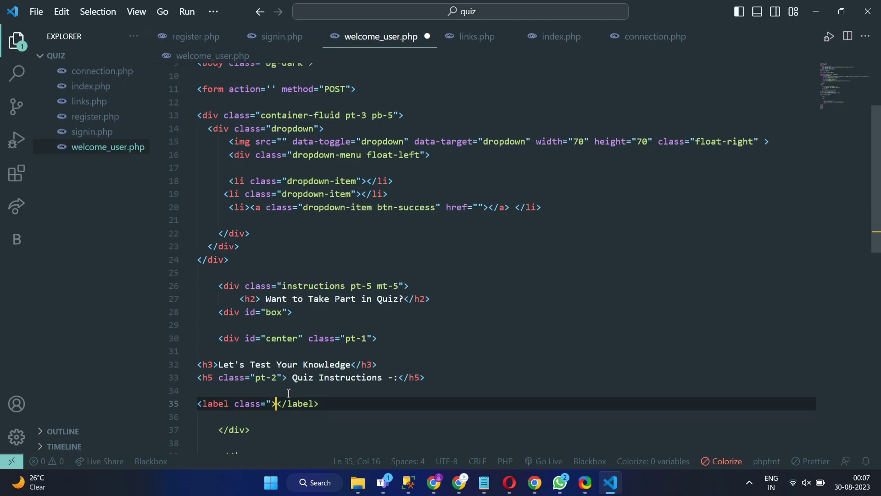
pyautogui.press('BackSpace')
pyautogui.write('"')
pyautogui.write('pt-')
pyautogui.write('2')
pyautogui.press('Right')
pyautogui.write('1.')
pyautogui.write(' Total ')
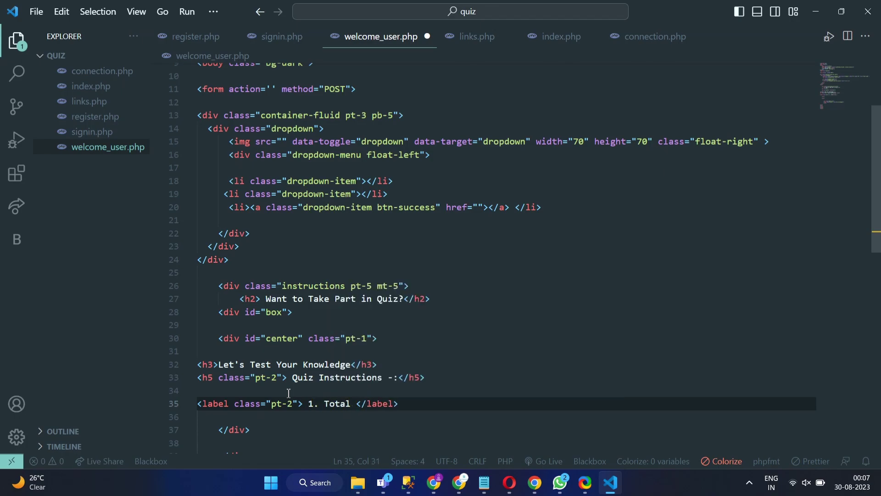
pyautogui.write('Categories')
pyautogui.hotkey('ctrl', 's')
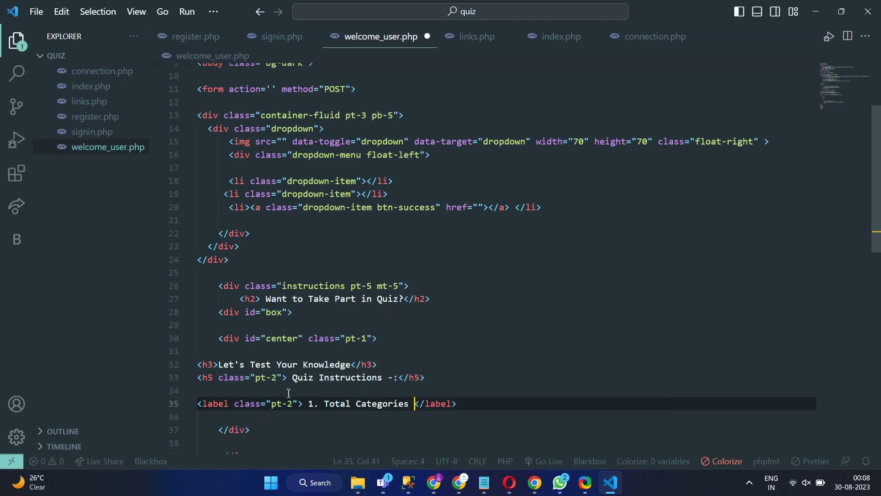
pyautogui.write(': r')
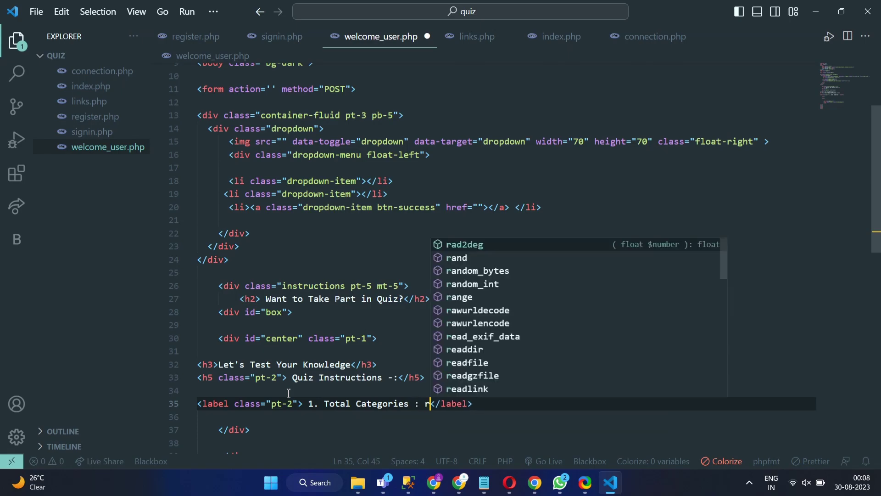
pyautogui.press('BackSpace')
pyautogui.write('4')
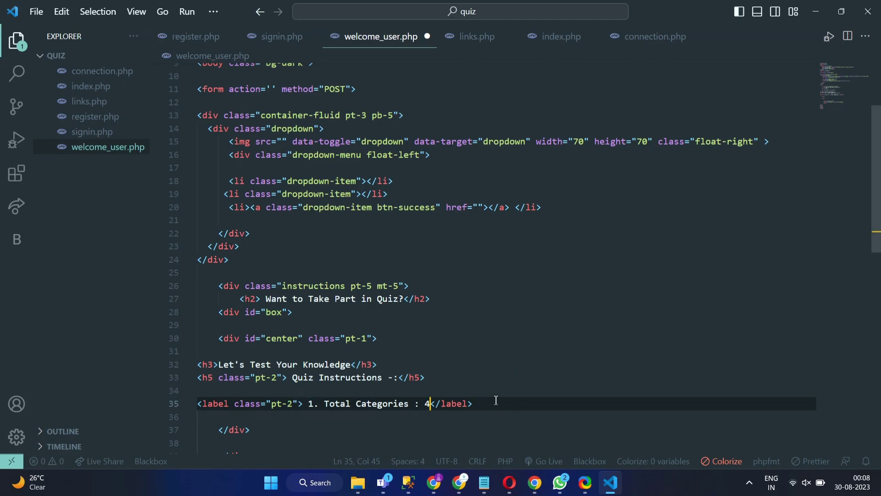
# Duplicate the label line three times below it
pyautogui.moveTo(495, 400); pyautogui.dragTo(207, 409)
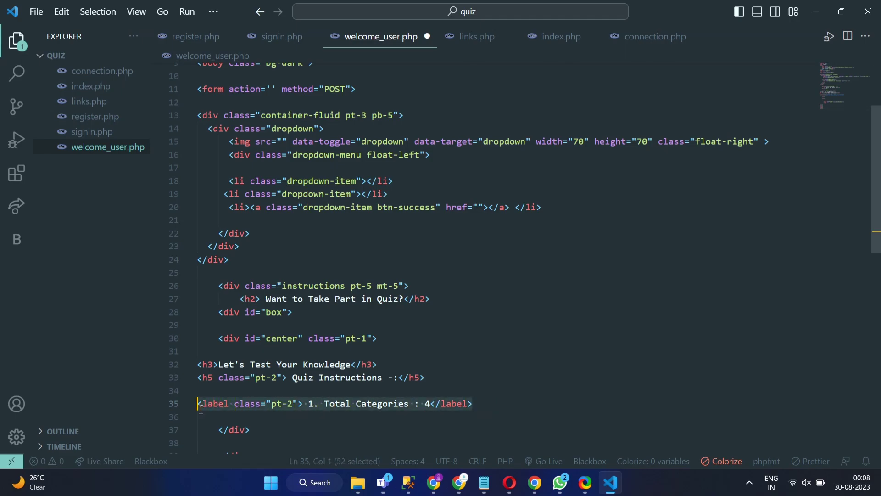
pyautogui.hotkey('ctrl', 'c')
pyautogui.press('End')
pyautogui.press('Return')
pyautogui.hotkey('ctrl', 'v')
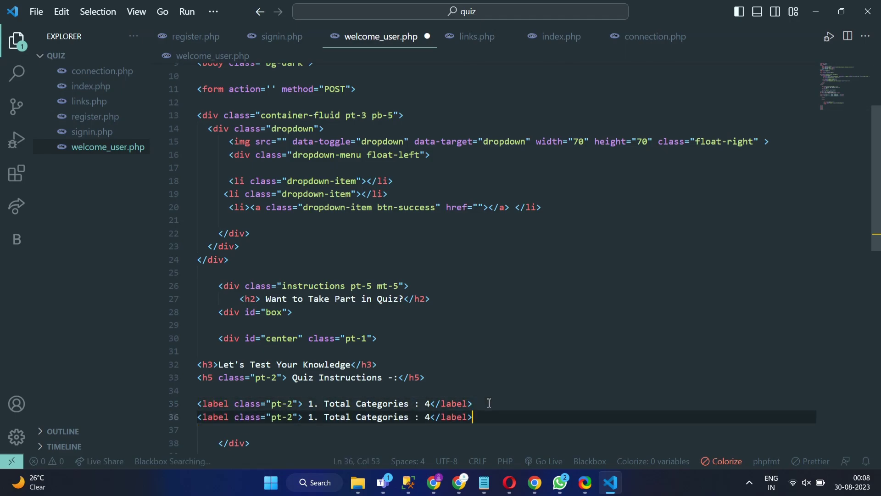
pyautogui.press('Return')
pyautogui.hotkey('ctrl', 'v')
pyautogui.press('Return')
pyautogui.hotkey('ctrl', 'v')
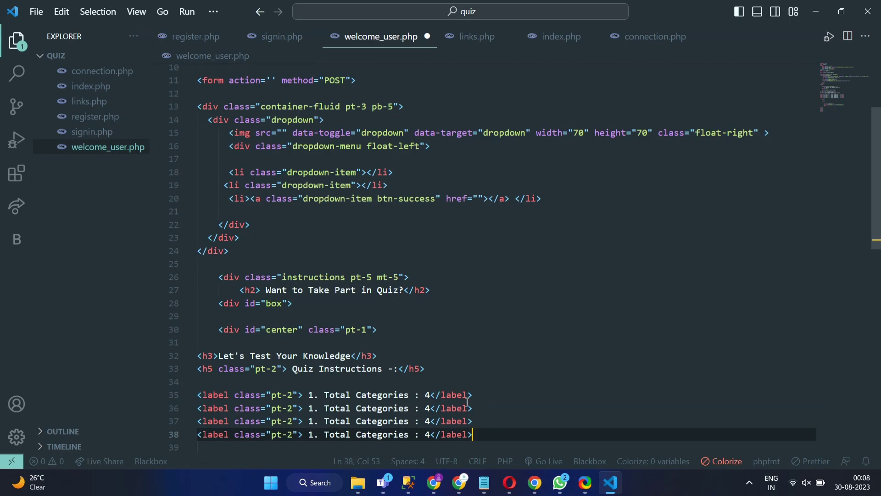
# Remove the class attributes from the three copied labels on lines 36–38
pyautogui.moveTo(234, 408); pyautogui.dragTo(298, 408)
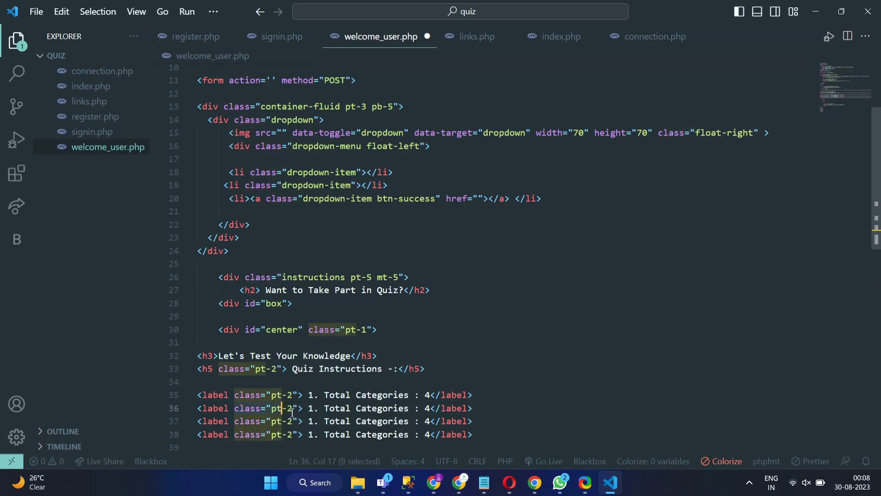
pyautogui.press('BackSpace')
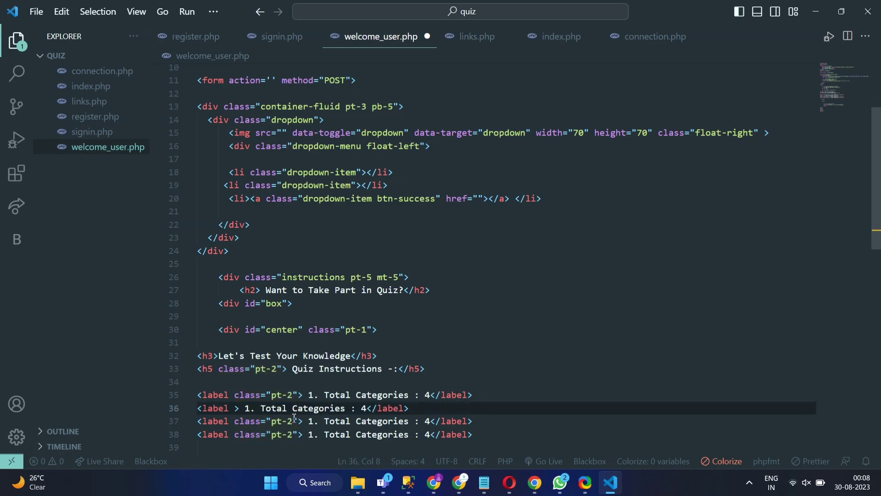
pyautogui.moveTo(293, 421); pyautogui.dragTo(235, 421)
pyautogui.press('BackSpace')
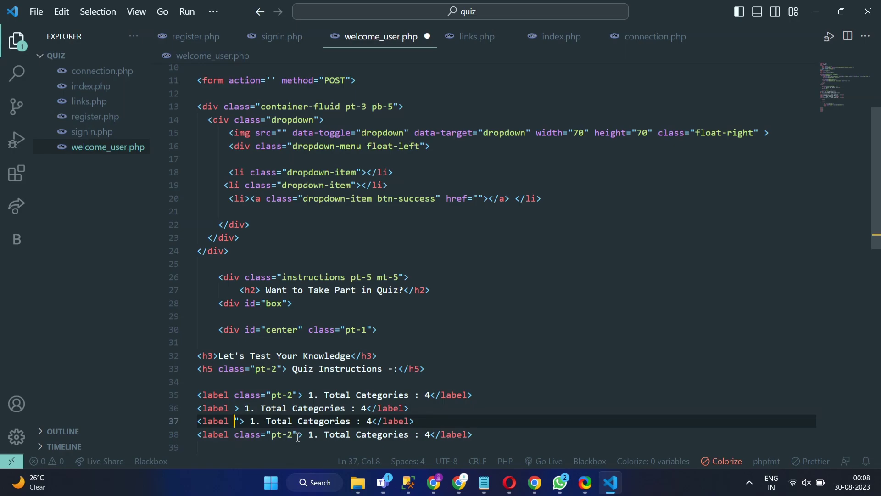
pyautogui.moveTo(297, 434); pyautogui.dragTo(238, 433)
pyautogui.press('BackSpace')
pyautogui.press('BackSpace')
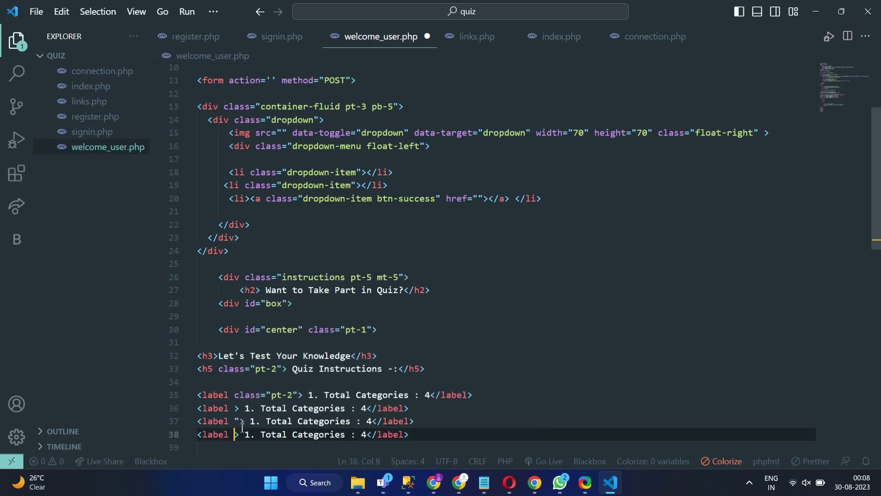
pyautogui.click(241, 420)
pyautogui.press('BackSpace')
# Renumber the copied labels on lines 36–38 as 2, 3 and 4
pyautogui.click(249, 407)
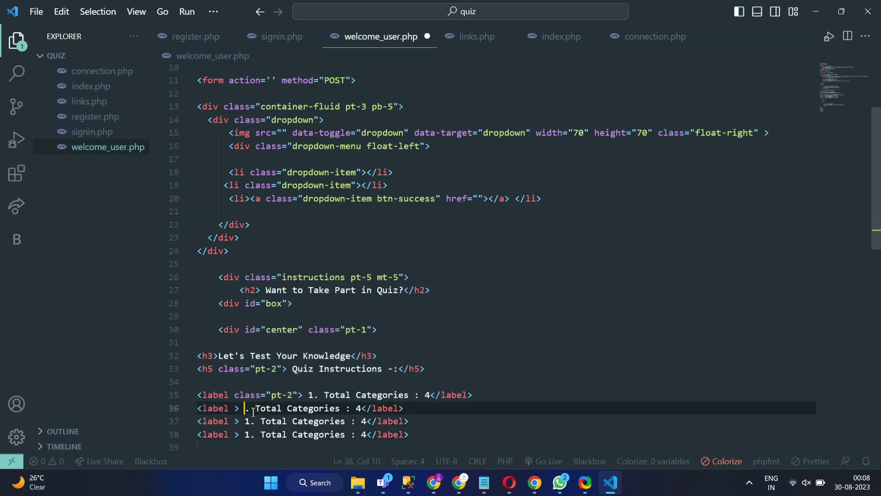
pyautogui.press('BackSpace')
pyautogui.write('2')
pyautogui.click(250, 421)
pyautogui.press('BackSpace')
pyautogui.write('3')
pyautogui.click(249, 434)
pyautogui.press('BackSpace')
pyautogui.write('4')
# Number the first label '1 -' and make the second 'Questions in per Category : 10'
pyautogui.click(317, 397)
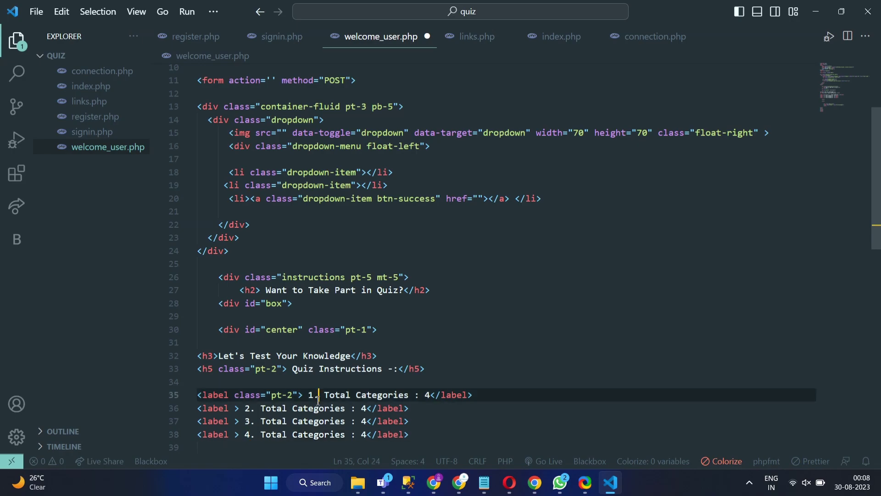
pyautogui.press('BackSpace')
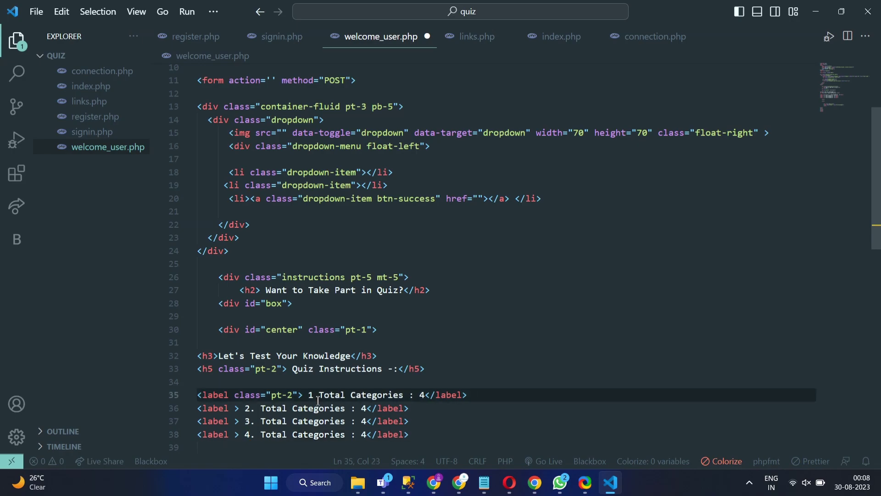
pyautogui.write('-')
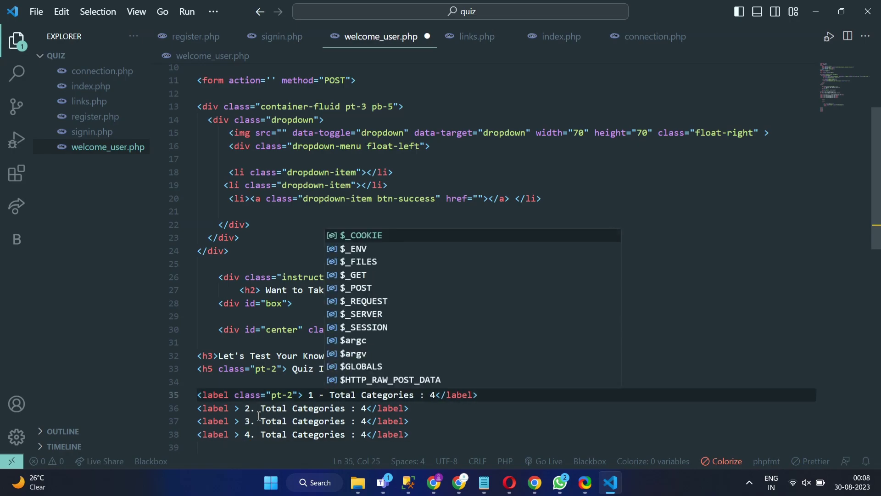
pyautogui.click(256, 410)
pyautogui.press('BackSpace')
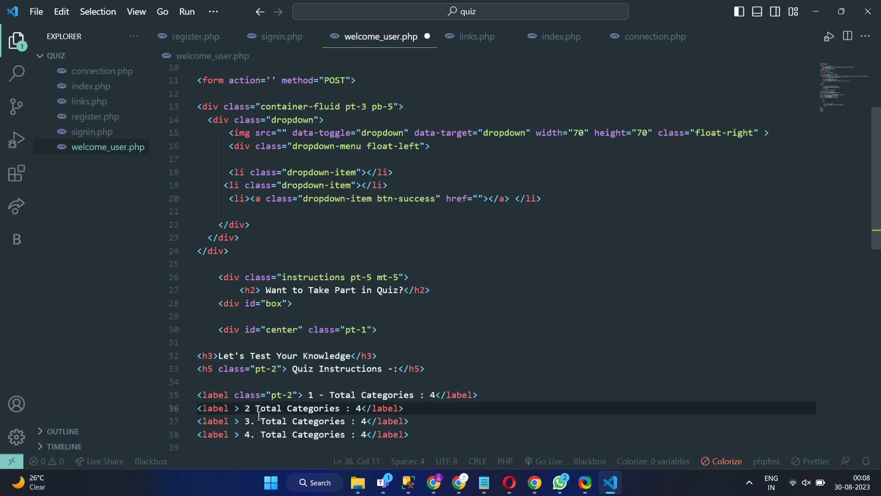
pyautogui.write('-')
pyautogui.doubleClick(315, 413)
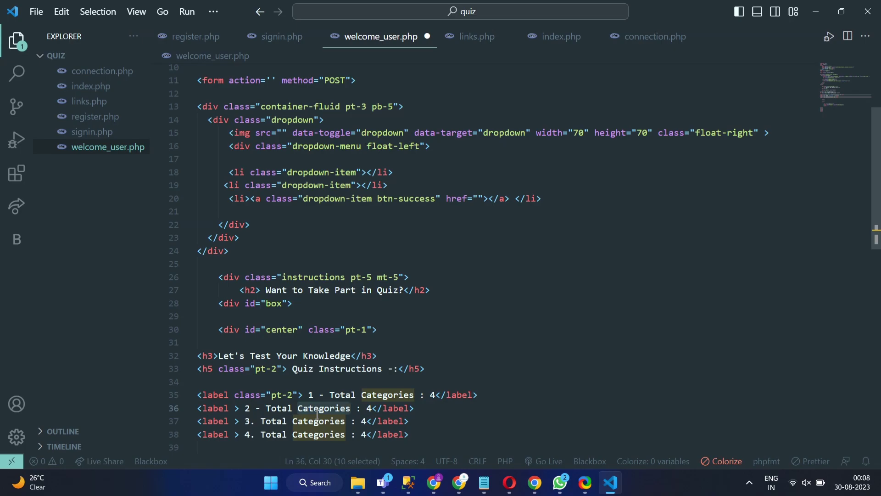
pyautogui.write('Ques')
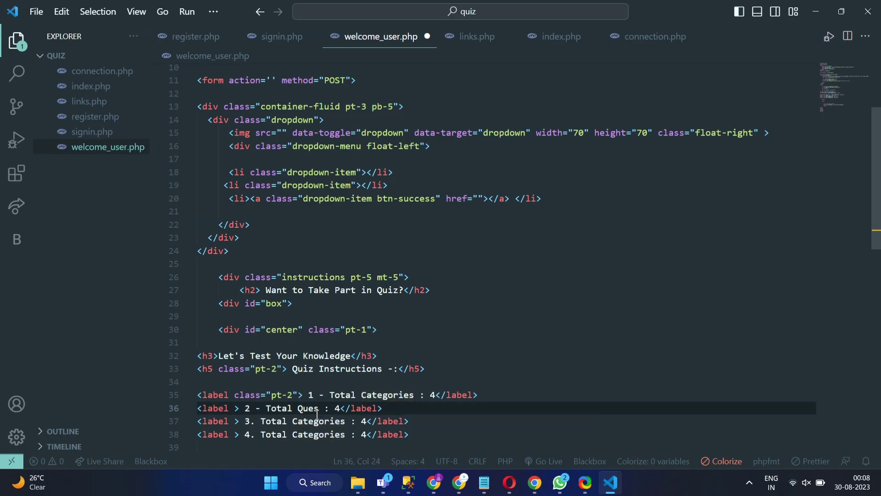
pyautogui.write('tion')
pyautogui.write('s in per ')
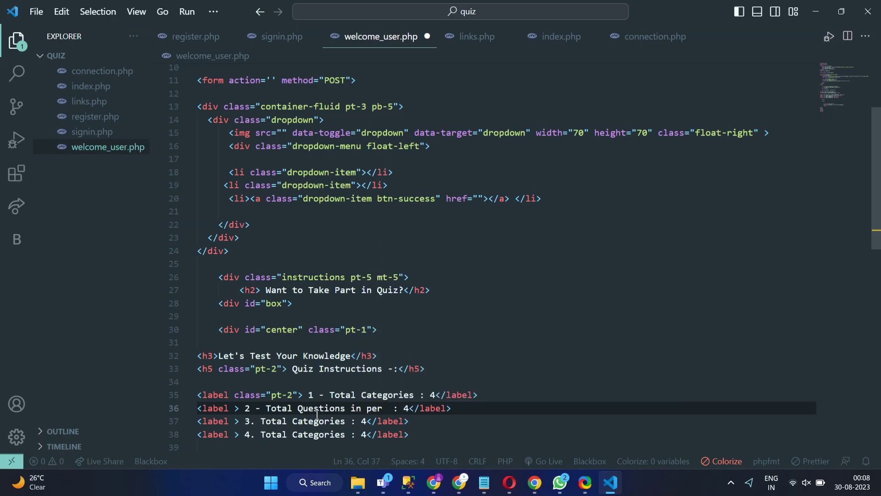
pyautogui.write('Category')
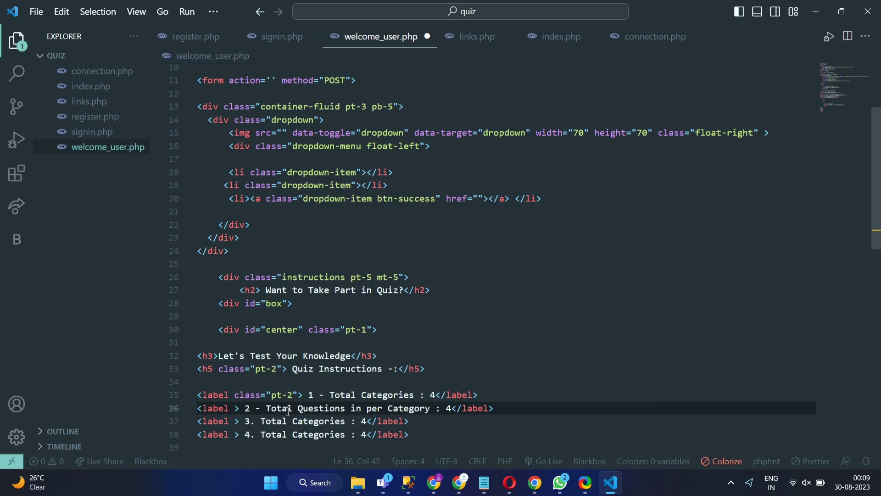
pyautogui.press('Right')
pyautogui.press('Right')
pyautogui.press('Right')
pyautogui.press('Right')
pyautogui.press('BackSpace')
pyautogui.write('1-')
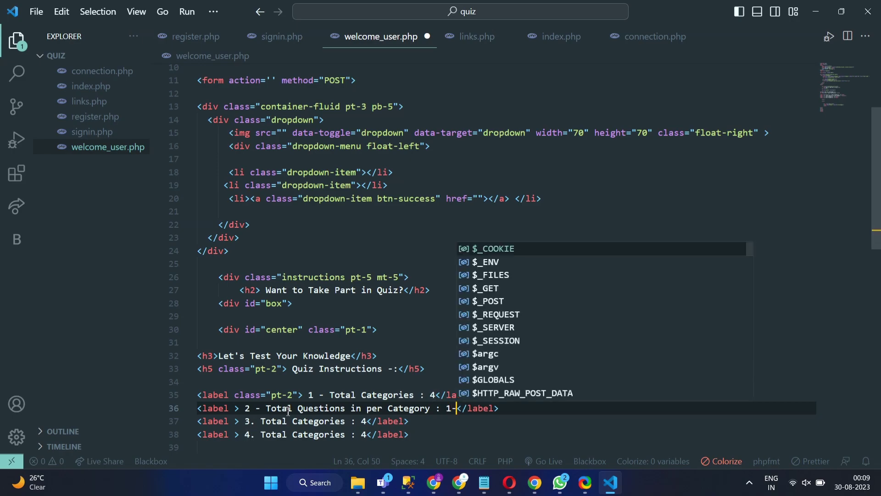
pyautogui.press('BackSpace')
pyautogui.write('0')
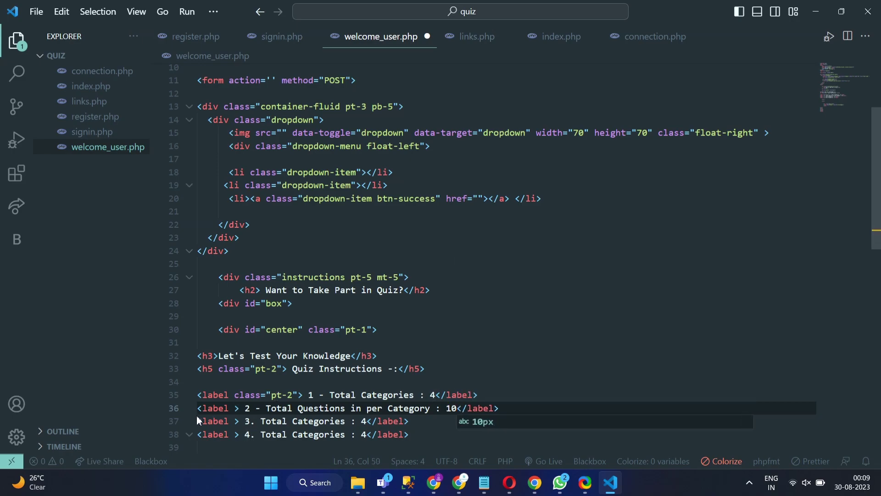
# Change the third label to '3 - Question Type : Multiple Choice'
pyautogui.click(255, 422)
pyautogui.press('BackSpace')
pyautogui.write('-')
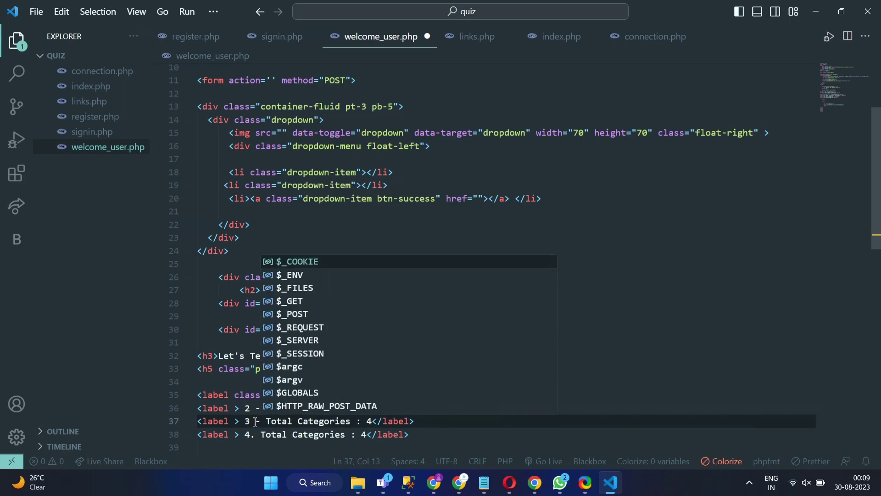
pyautogui.doubleClick(273, 421)
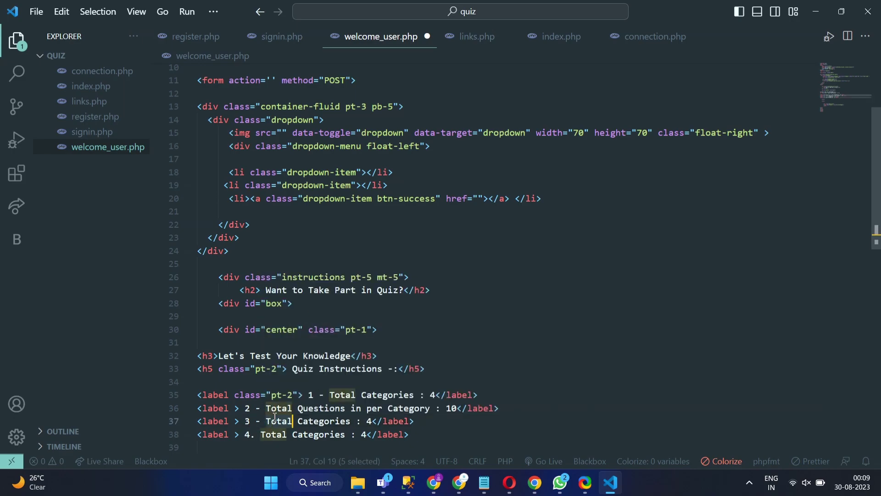
pyautogui.press('BackSpace')
pyautogui.press('Delete')
pyautogui.press('Delete')
pyautogui.press('Delete')
pyautogui.press('Delete')
pyautogui.press('Delete')
pyautogui.press('Delete')
pyautogui.press('Delete')
pyautogui.press('Delete')
pyautogui.press('Delete')
pyautogui.write('Question Type')
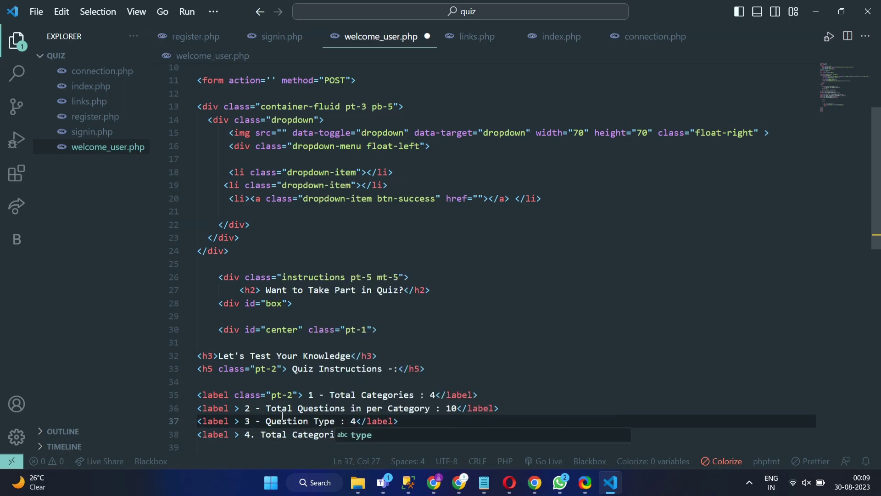
pyautogui.click(352, 420)
pyautogui.press('BackSpace')
pyautogui.write('Multiple Choice')
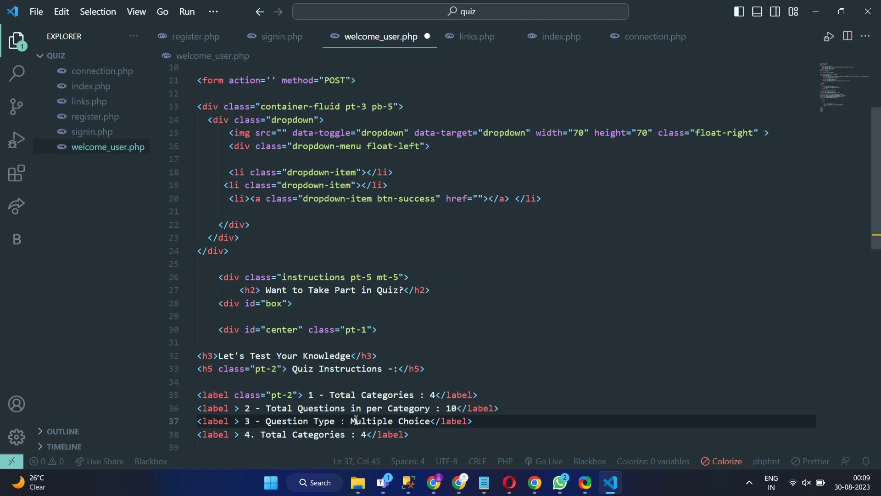
# Change the fourth label to '4 - Estimated Time : None' and save
pyautogui.click(256, 434)
pyautogui.press('BackSpace')
pyautogui.write('-')
pyautogui.hotkey('ctrl', 's')
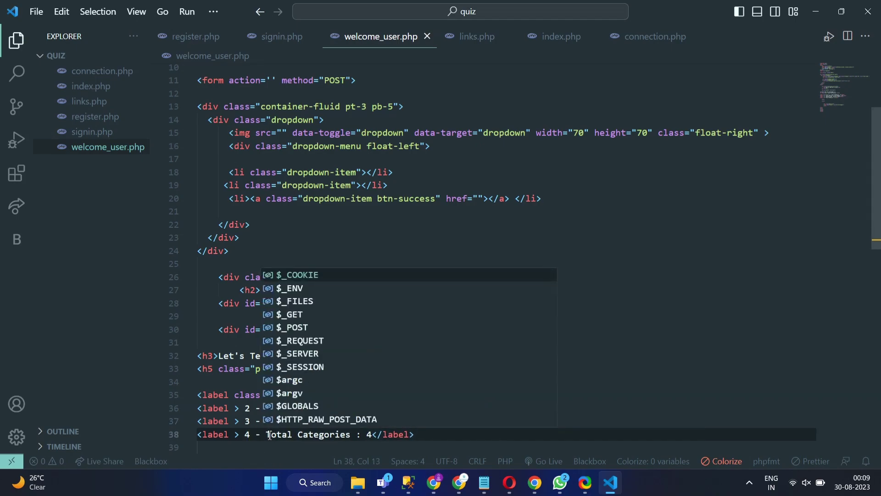
pyautogui.moveTo(266, 434); pyautogui.dragTo(349, 437)
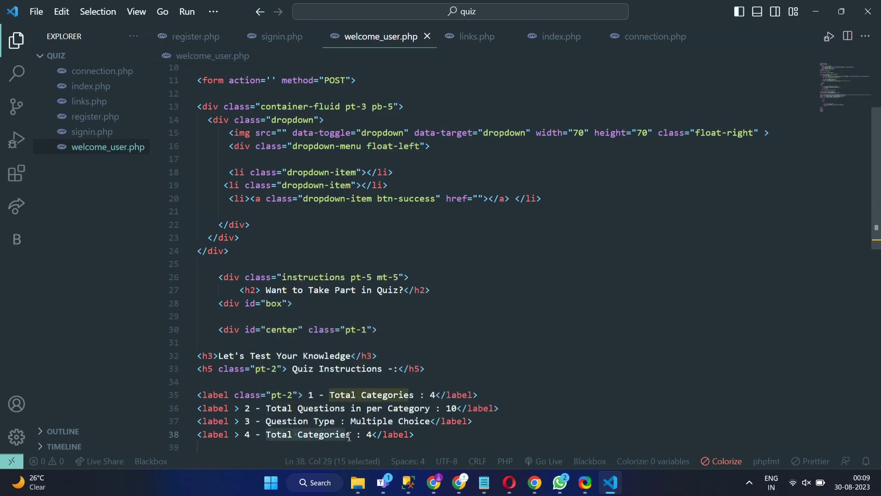
pyautogui.press('BackSpace')
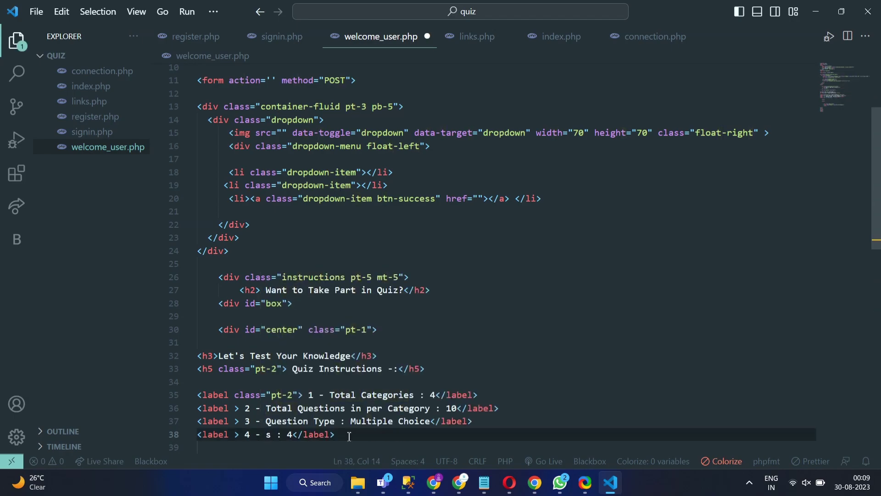
pyautogui.press('Delete')
pyautogui.write('Esti')
pyautogui.write('mated ')
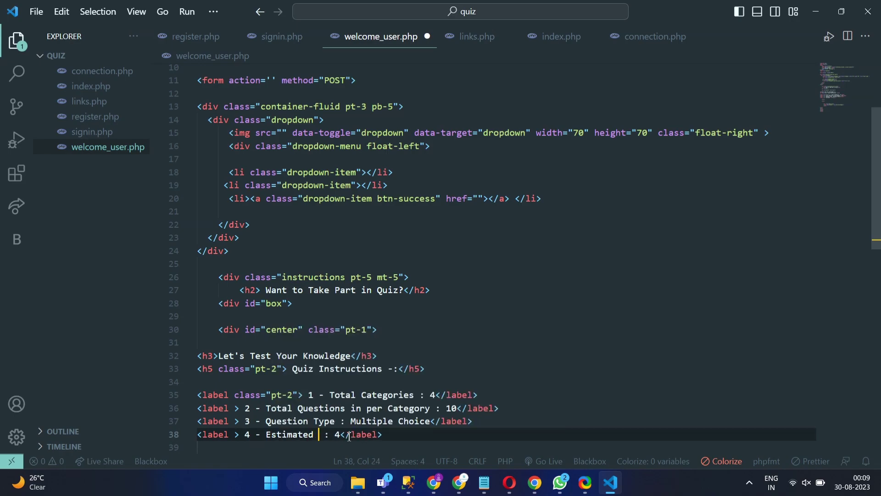
pyautogui.write('TI')
pyautogui.press('BackSpace')
pyautogui.press('BackSpace')
pyautogui.press('BackSpace')
pyautogui.write('ime')
pyautogui.press('BackSpace')
pyautogui.write('None')
pyautogui.hotkey('ctrl', 's')
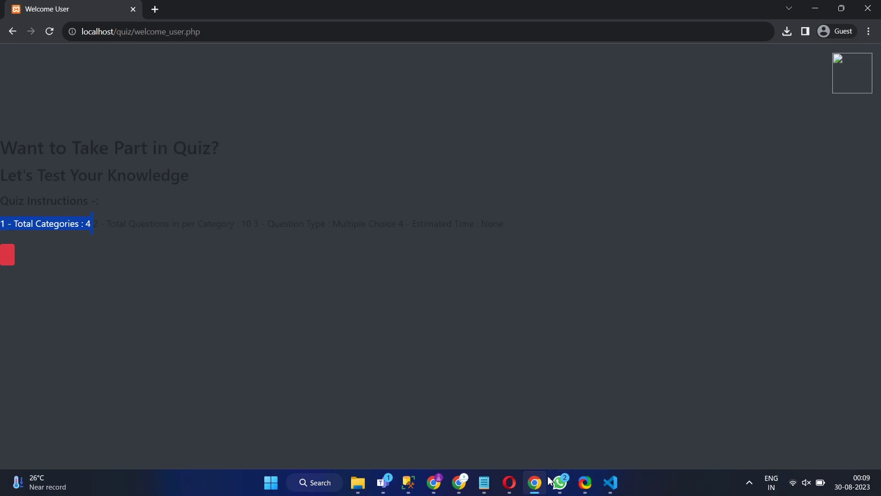
# Switch back to welcome_user.php in VS Code and bring line 1 into view
pyautogui.click(609, 482)
pyautogui.scroll(-3, 356, 303)
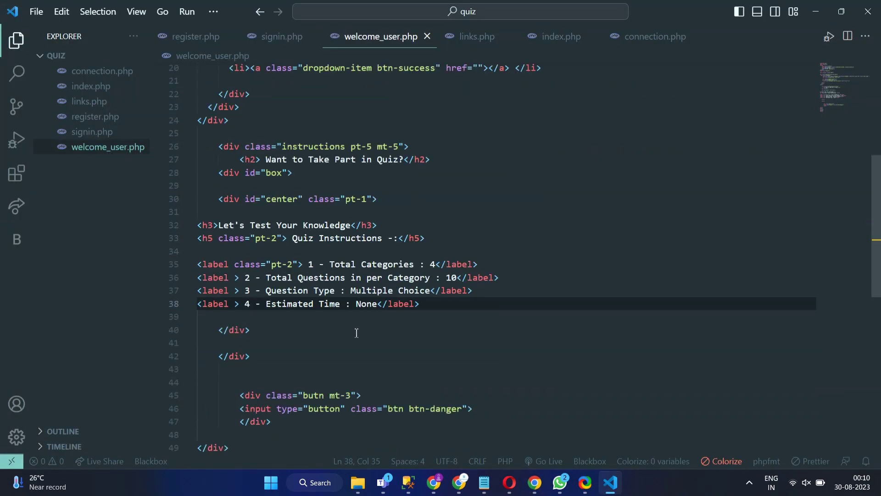
pyautogui.scroll(-1, 356, 333)
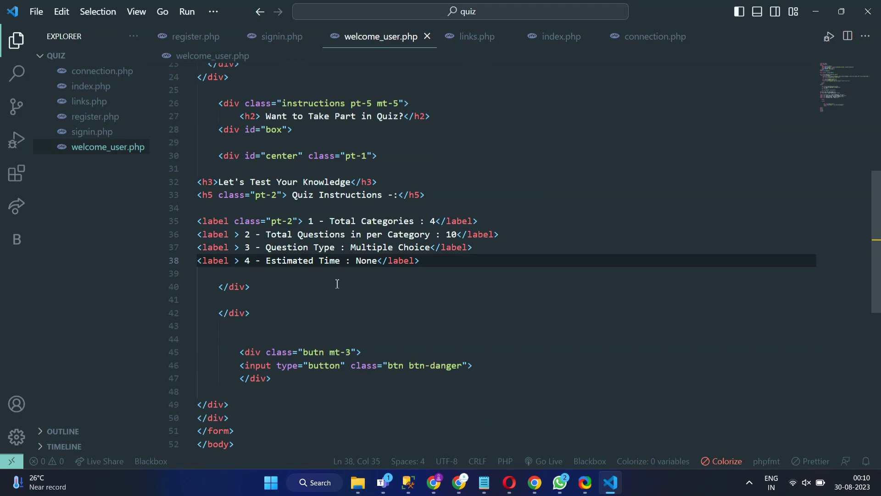
pyautogui.scroll(-1, 367, 330)
pyautogui.scroll(1, 366, 330)
pyautogui.scroll(7, 355, 284)
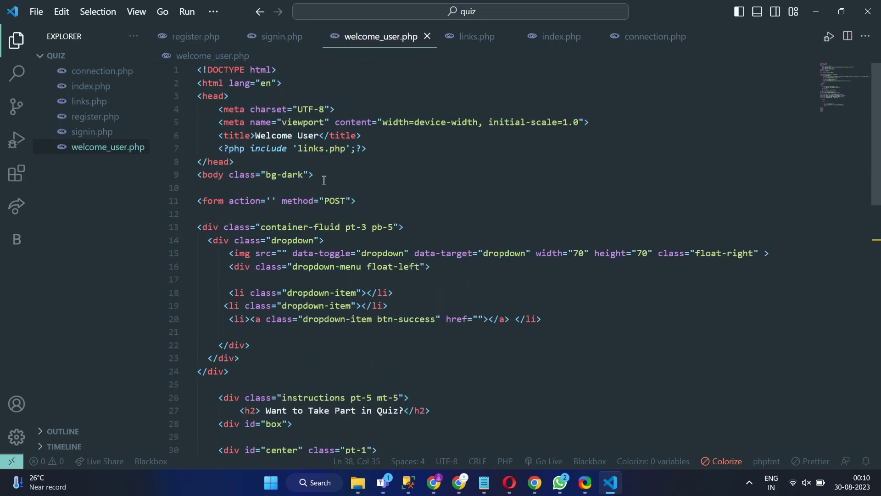
# Insert an empty style block in the head after the include line and save
pyautogui.click(379, 148)
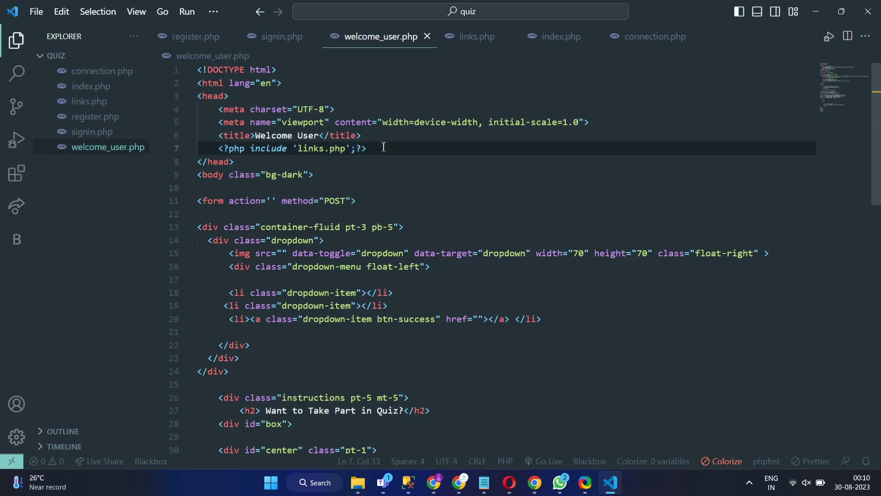
pyautogui.press('Return')
pyautogui.write('sty')
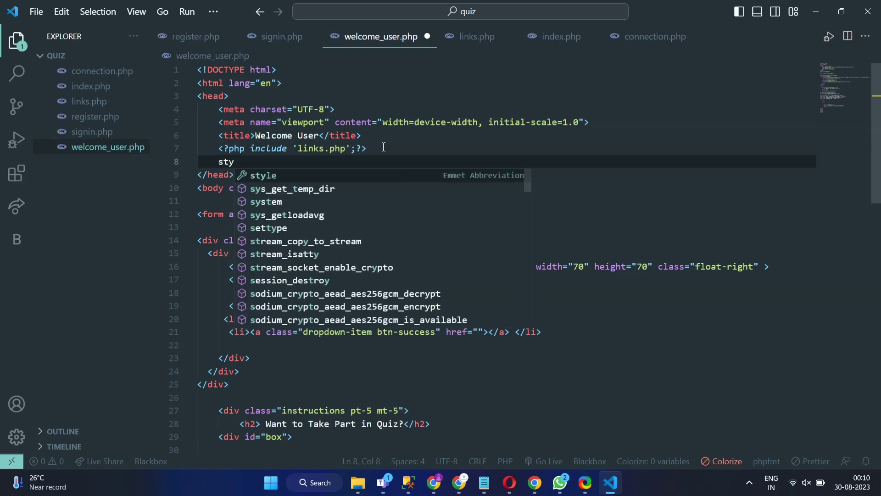
pyautogui.press('Return')
pyautogui.press('Return')
pyautogui.hotkey('ctrl', 's')
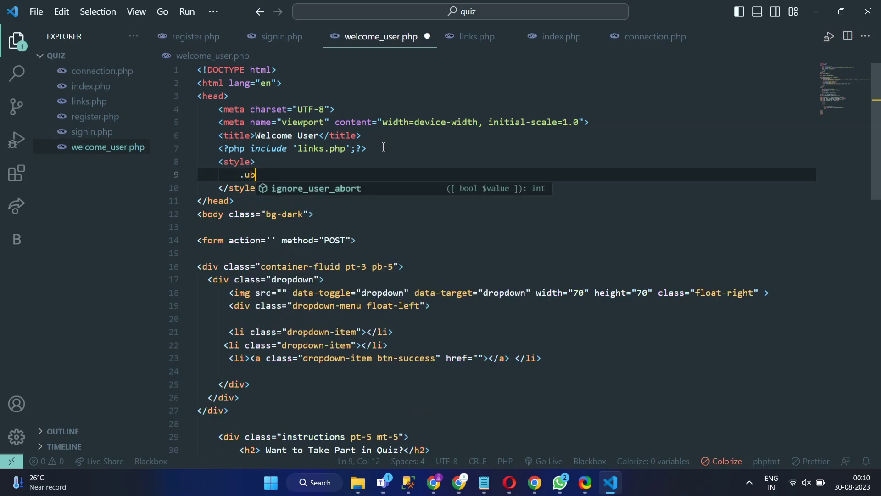
pyautogui.write('.inst')
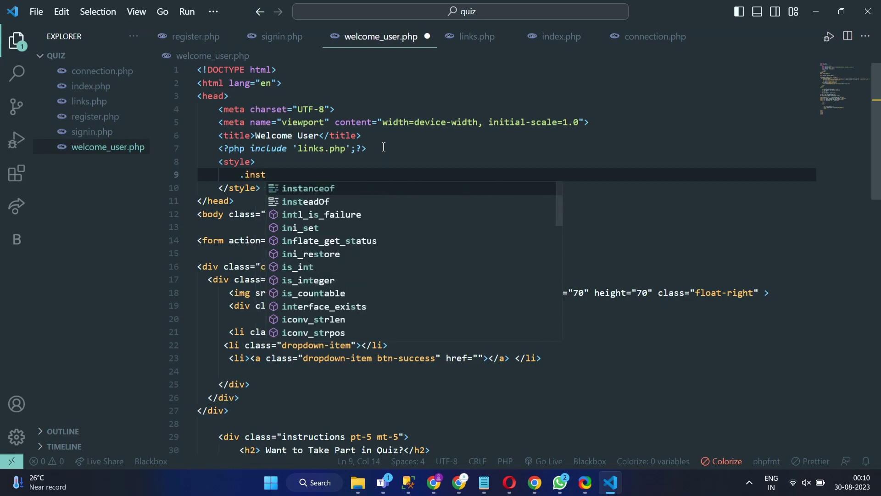
pyautogui.write('ructions')
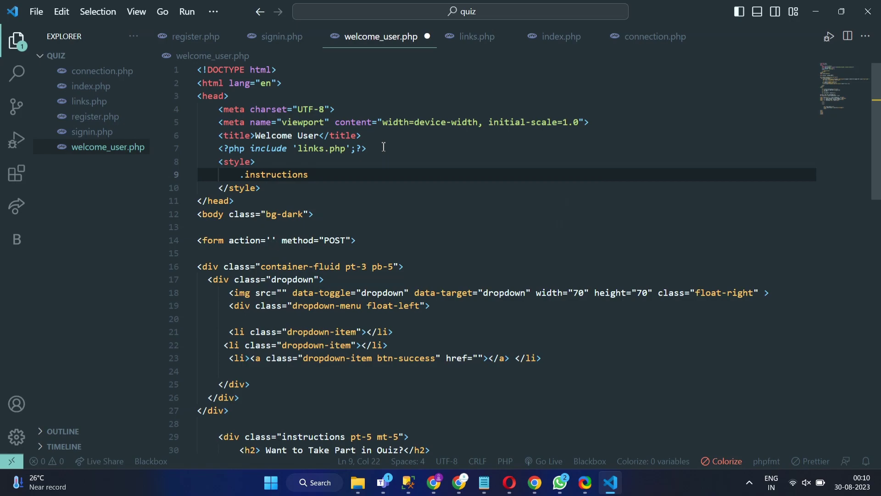
pyautogui.write('{')
# Give the .instructions rule color:#fff and save
pyautogui.press('Return')
pyautogui.write('co')
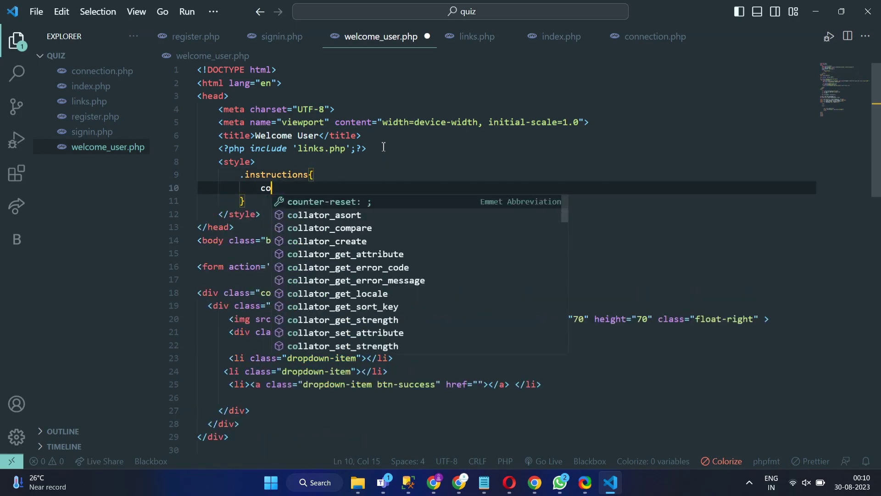
pyautogui.write('lor:')
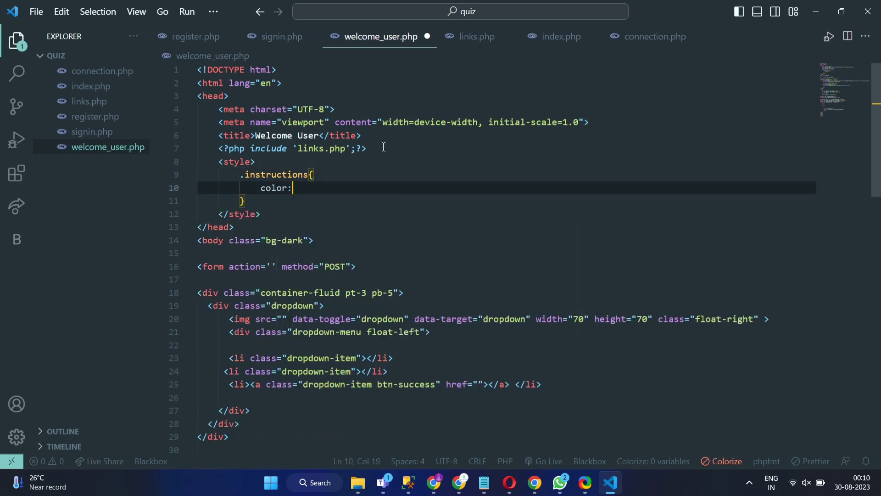
pyautogui.write('#ff')
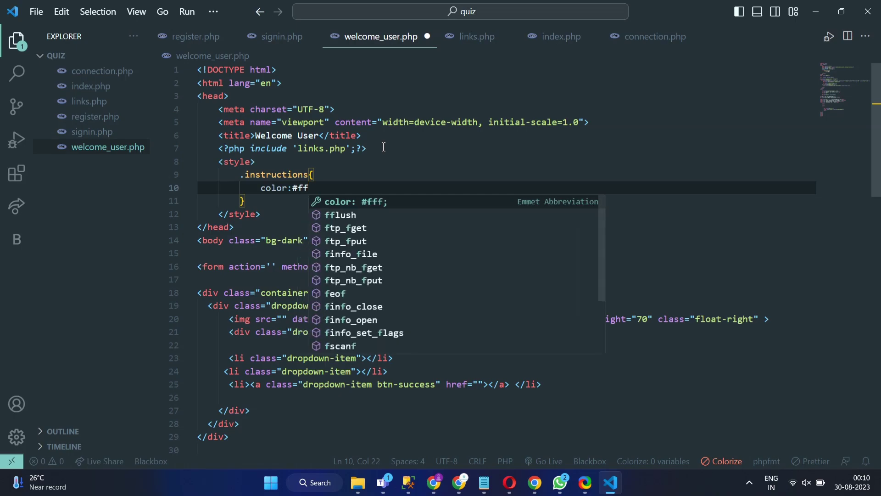
pyautogui.write('f\\d')
pyautogui.press('BackSpace')
pyautogui.press('BackSpace')
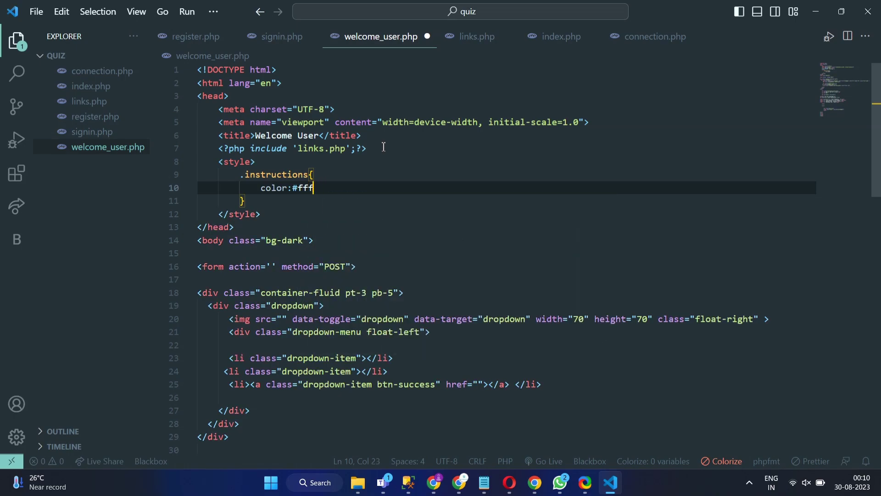
pyautogui.write(';')
pyautogui.press('Return')
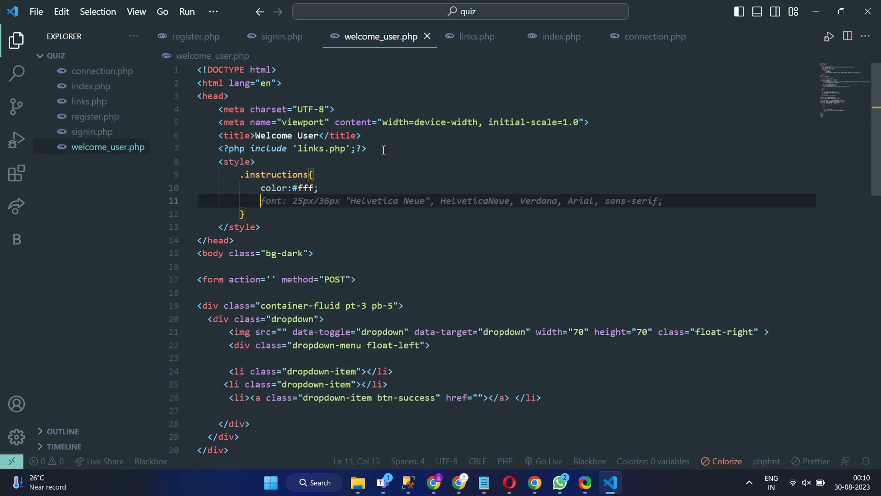
pyautogui.click(331, 214)
pyautogui.press('Return')
pyautogui.hotkey('ctrl', 's')
pyautogui.write('#')
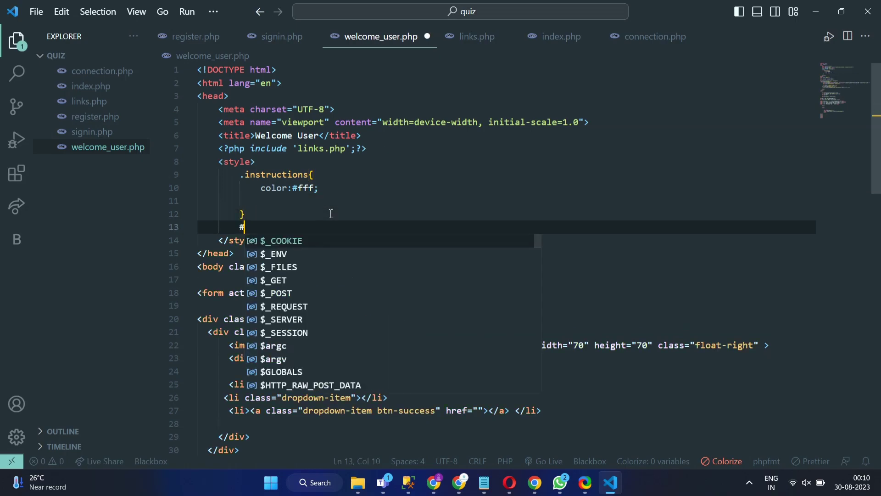
pyautogui.write('box{')
# Write a #box rule with color #12c2e9, align-items:center and justify-content:center
pyautogui.press('Return')
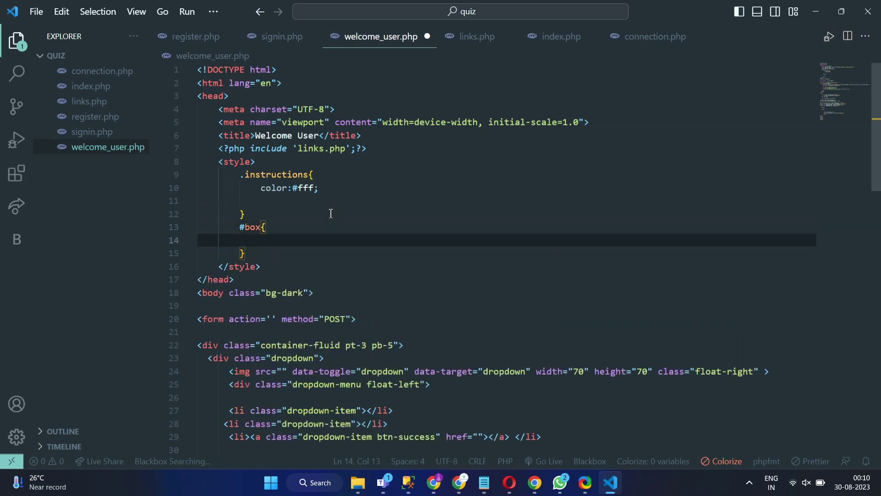
pyautogui.write('color')
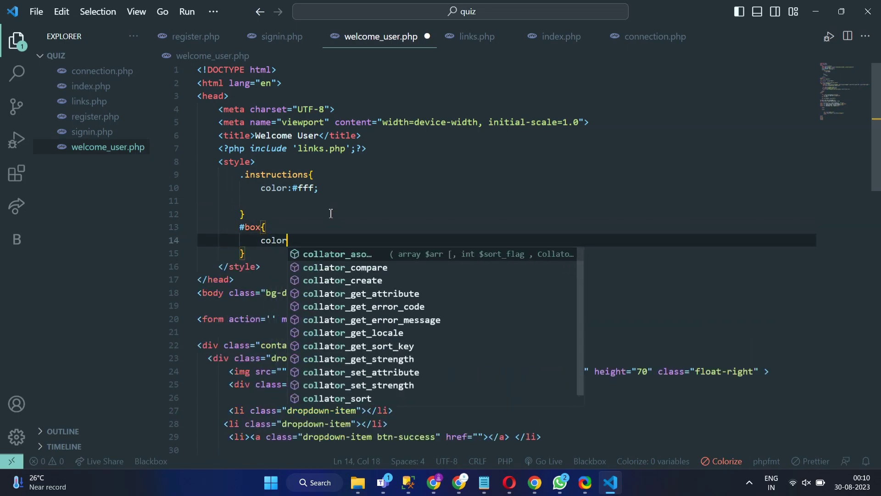
pyautogui.write(':')
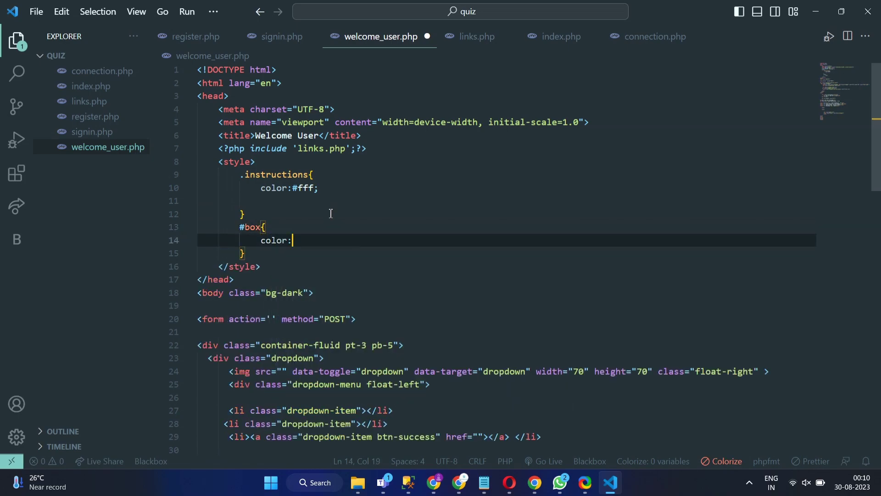
pyautogui.write('#12')
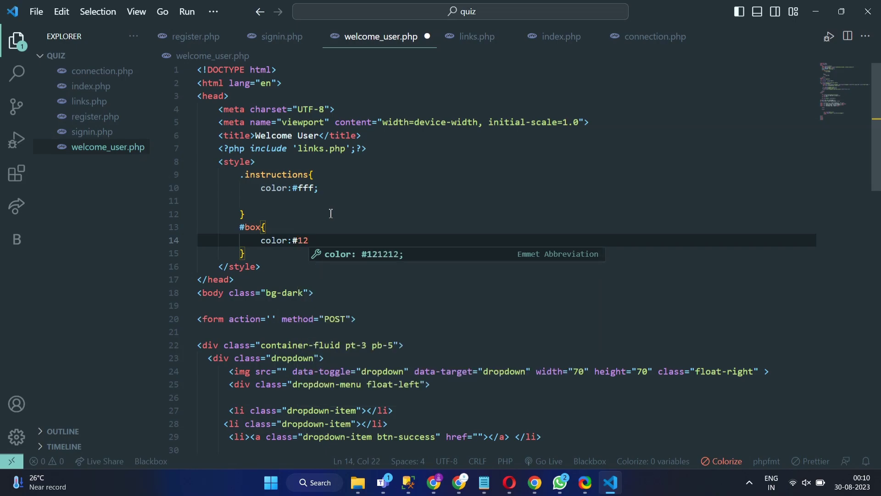
pyautogui.write('c2')
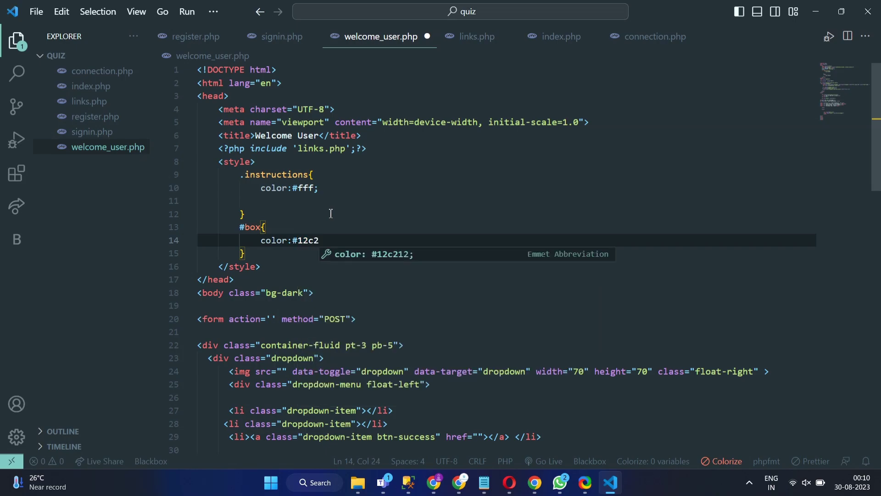
pyautogui.write('e')
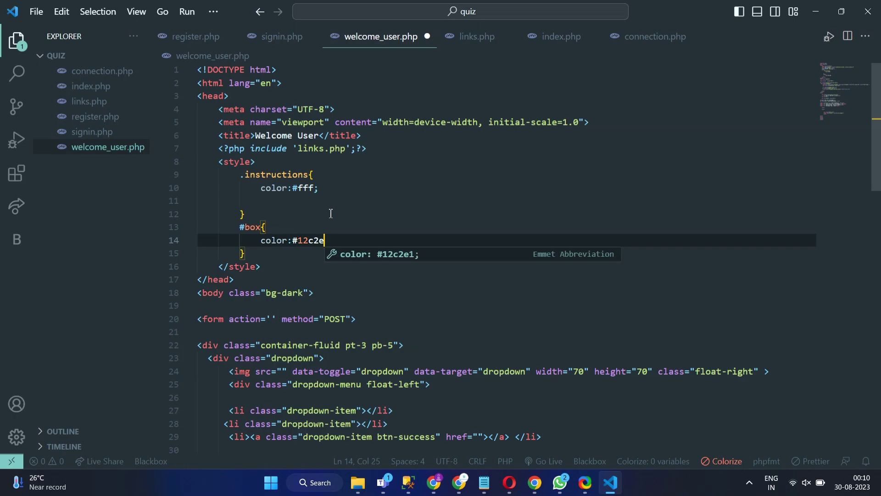
pyautogui.write('9;')
pyautogui.press('Return')
pyautogui.hotkey('ctrl', 's')
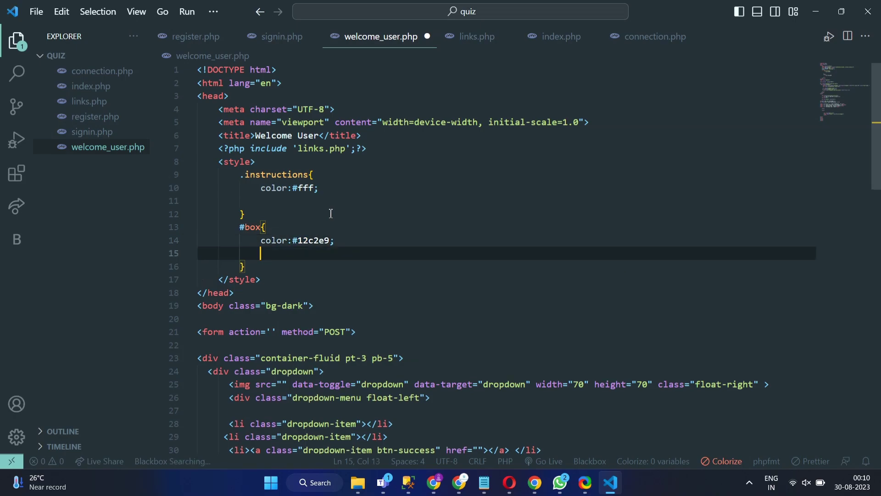
pyautogui.write('align-items')
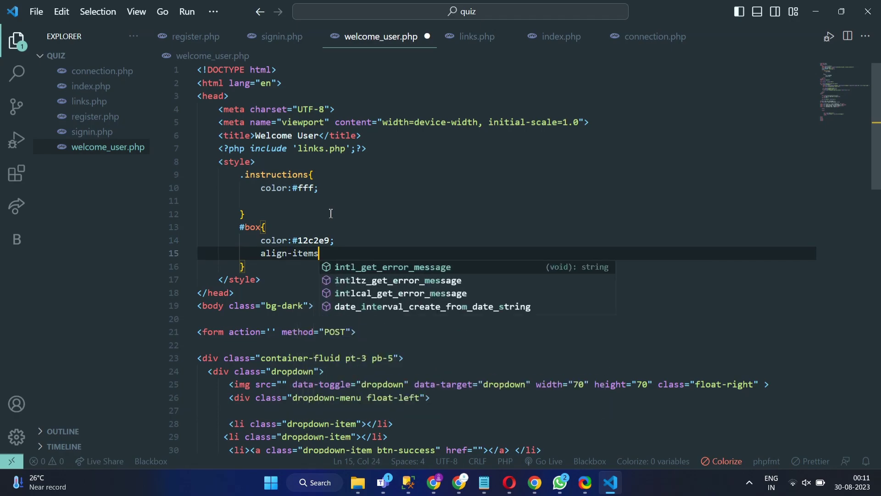
pyautogui.write(':ce')
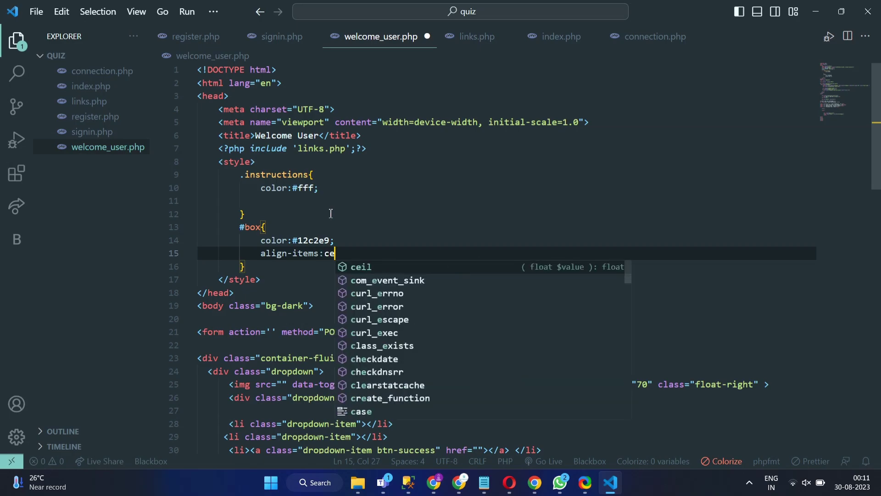
pyautogui.write('nter;')
pyautogui.press('Return')
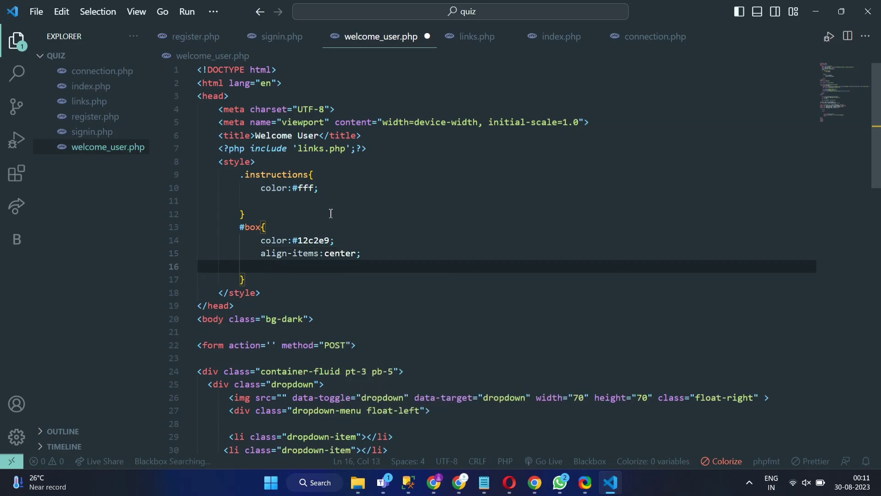
pyautogui.write('justify0')
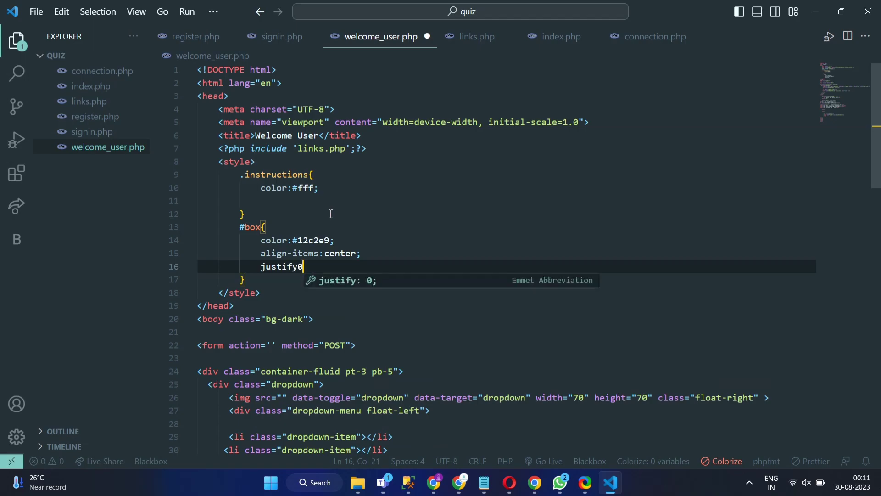
pyautogui.write('c')
pyautogui.press('BackSpace')
pyautogui.press('BackSpace')
pyautogui.write('-c0ontent')
pyautogui.press('BackSpace')
pyautogui.press('BackSpace')
pyautogui.press('BackSpace')
pyautogui.press('BackSpace')
pyautogui.press('BackSpace')
pyautogui.press('BackSpace')
pyautogui.write('ontent')
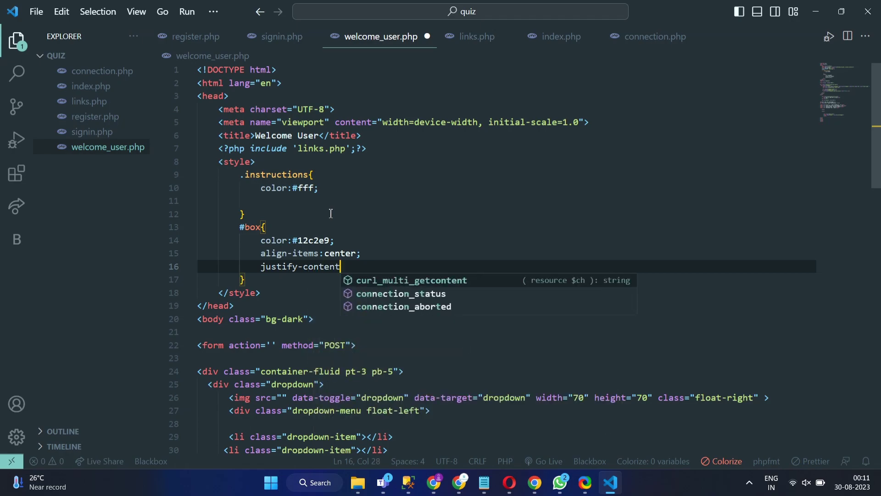
pyautogui.write(':')
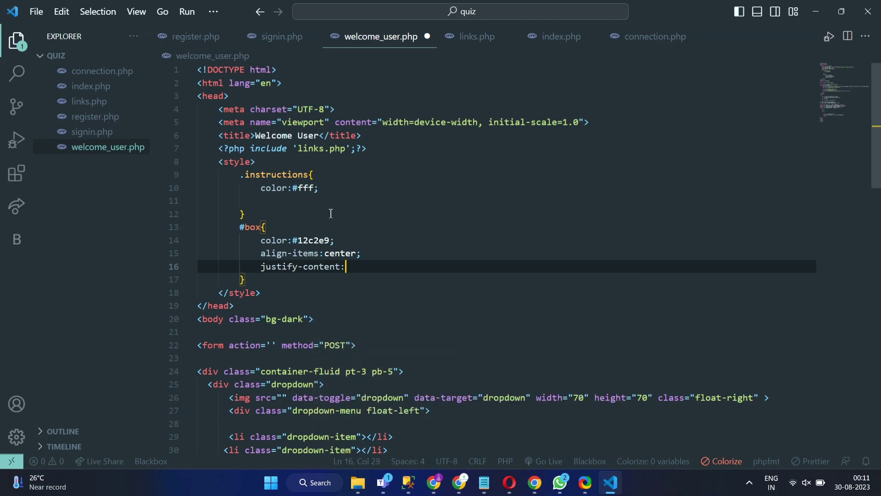
pyautogui.write('center')
pyautogui.press('Return')
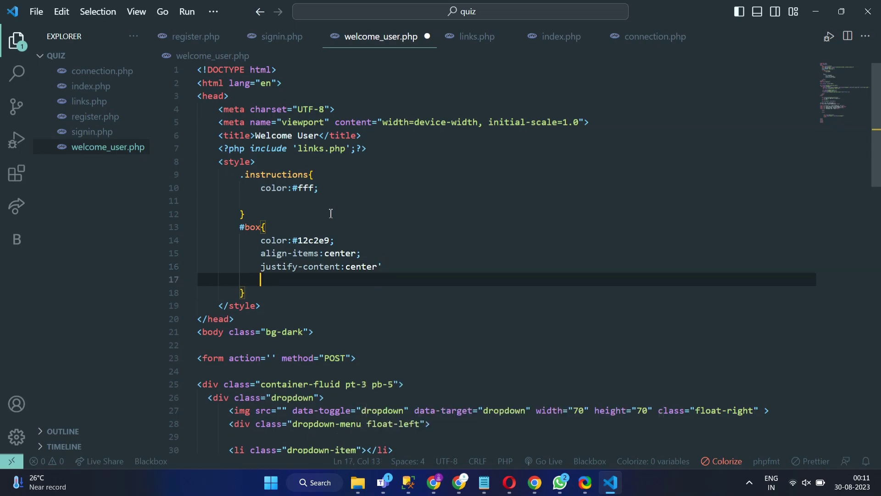
pyautogui.press('BackSpace')
pyautogui.write(';')
pyautogui.press('Return')
pyautogui.write('display:flex;')
# Add display:flex to #box, close the rule, remove a stray period, and save
pyautogui.press('Return')
pyautogui.hotkey('ctrl', 's')
pyautogui.press('Down')
pyautogui.press('Return')
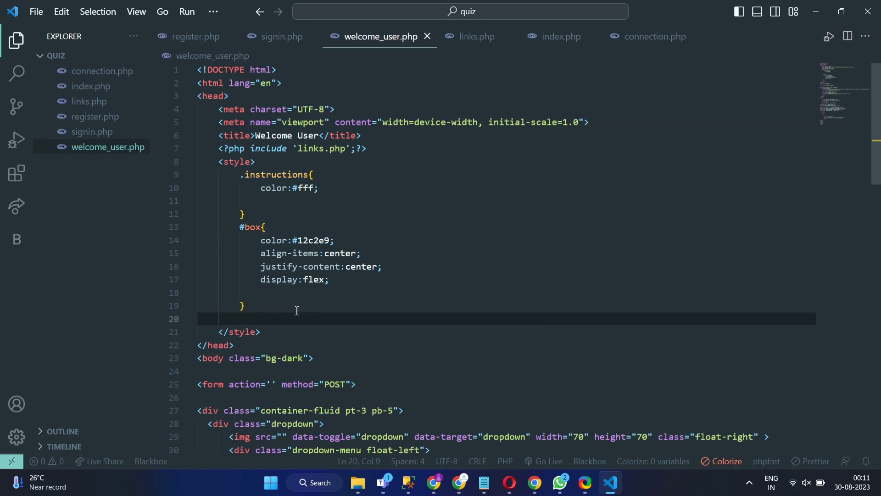
pyautogui.write('.')
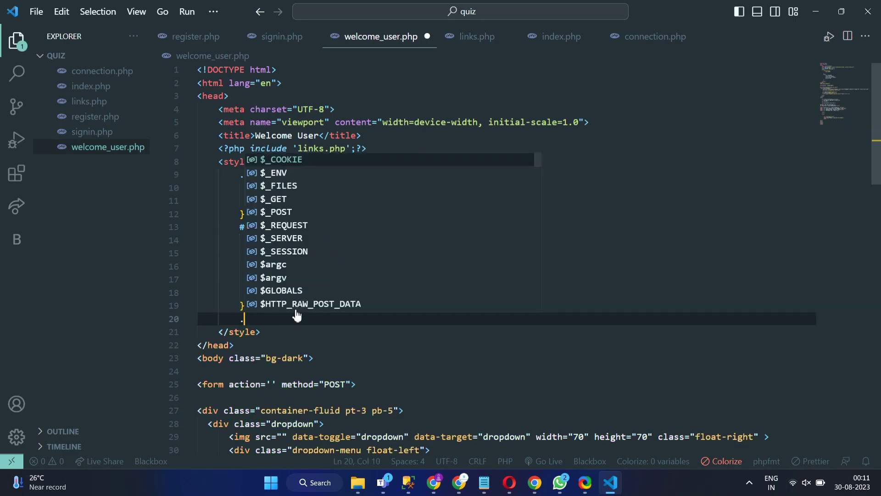
pyautogui.hotkey('ctrl', 's')
pyautogui.press('BackSpace')
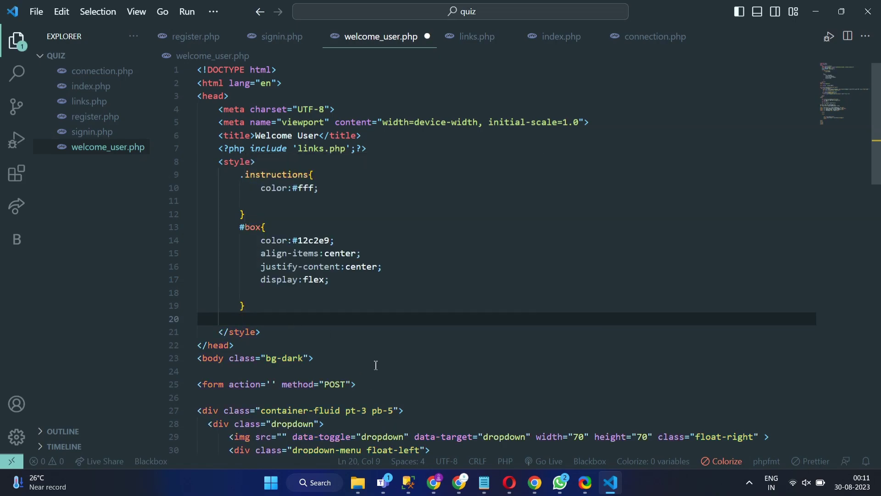
# Save, then reload localhost/quiz/welcome_user.php in Chrome to check the light-blue instructions styling
pyautogui.hotkey('ctrl', 's')
pyautogui.click(534, 482)
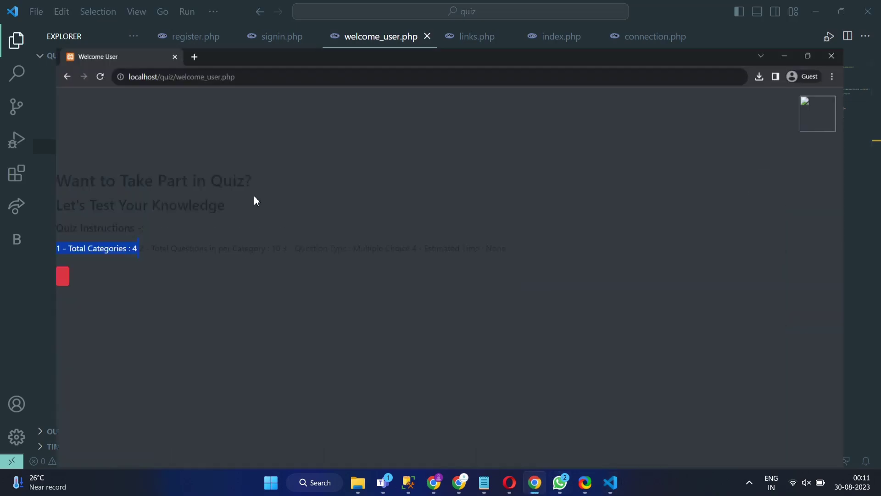
pyautogui.click(49, 31)
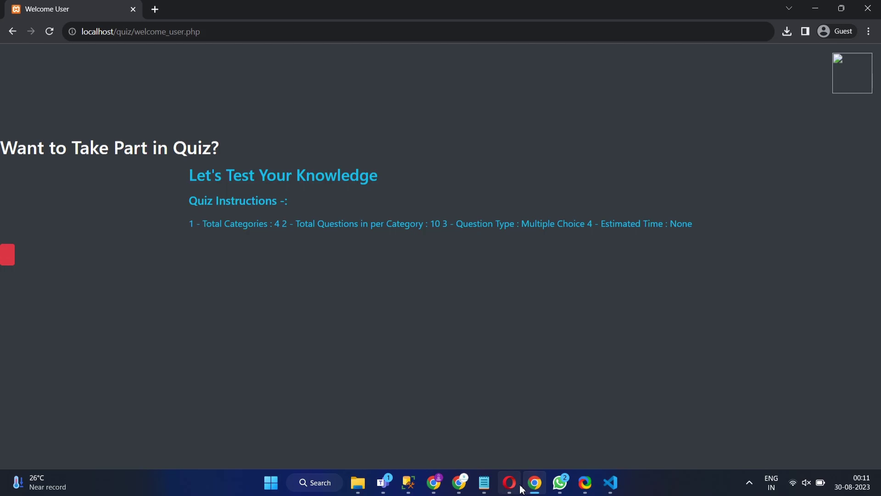
pyautogui.click(610, 481)
pyautogui.scroll(-1, 317, 294)
pyautogui.scroll(-5, 317, 295)
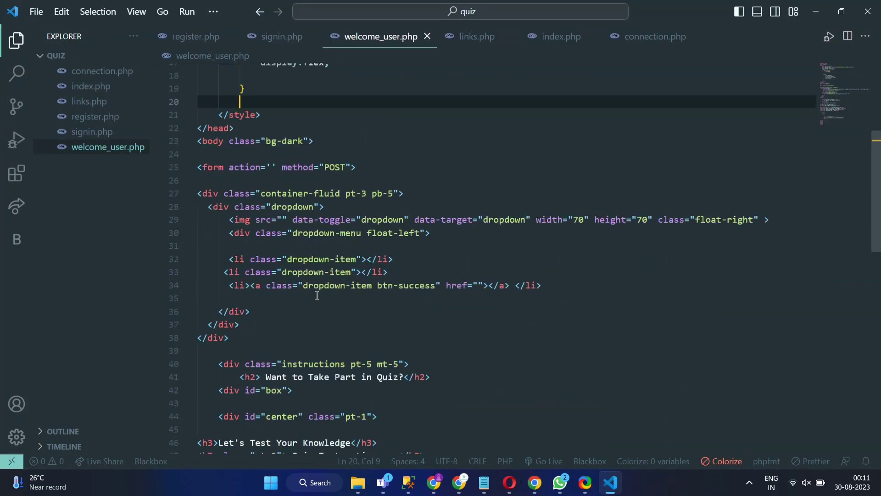
pyautogui.scroll(-1, 317, 295)
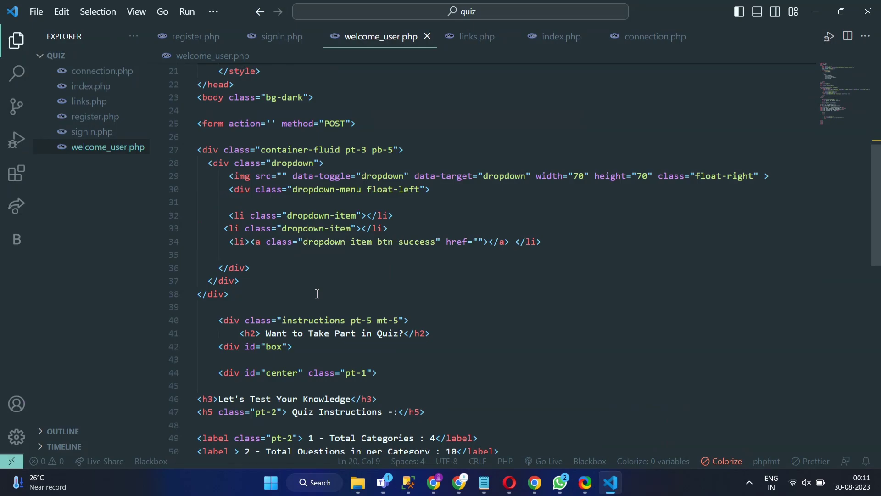
pyautogui.scroll(1, 310, 228)
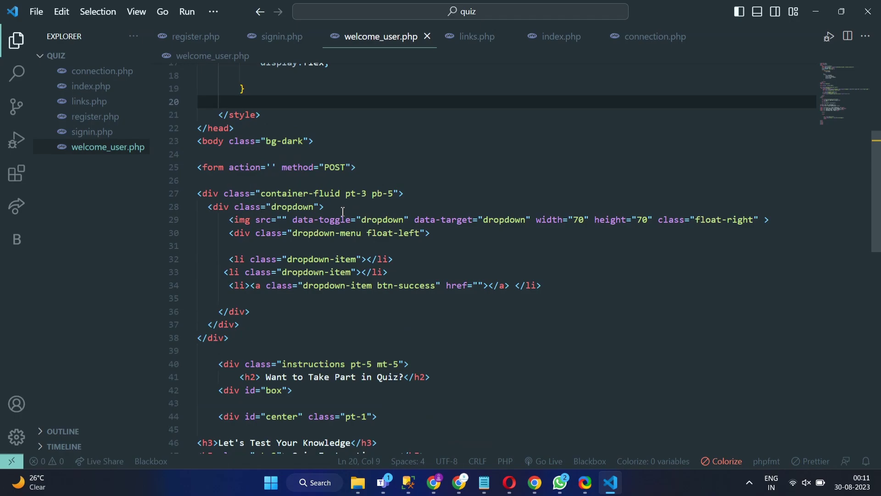
pyautogui.scroll(-5, 342, 212)
pyautogui.scroll(-4, 341, 221)
pyautogui.scroll(1, 298, 242)
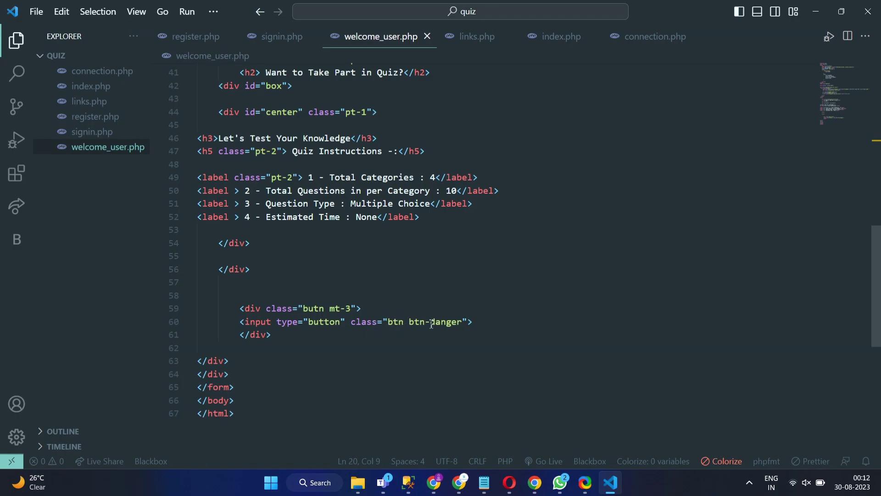
# Add value="Start a Quiz" to the red button input and save
pyautogui.click(464, 321)
pyautogui.press('Right')
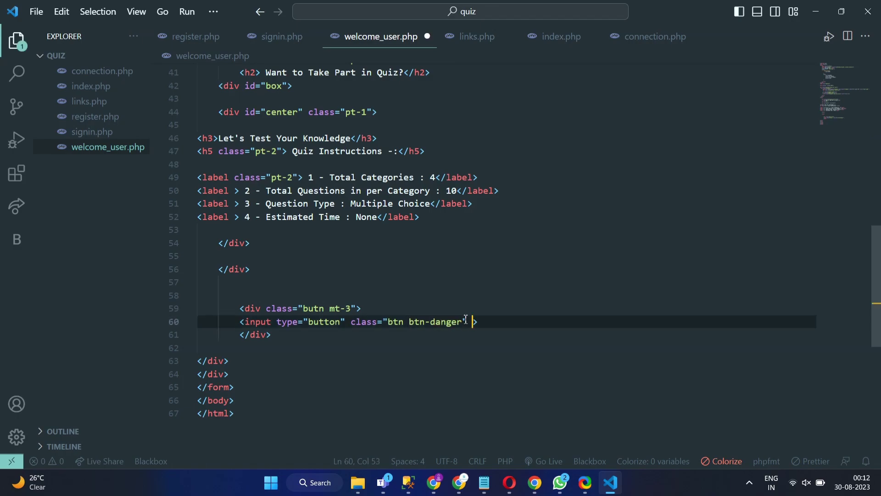
pyautogui.write('value=')
pyautogui.press('BackSpace')
pyautogui.write('"')
pyautogui.write('Start a Qui')
pyautogui.write('z')
pyautogui.write('"')
pyautogui.hotkey('ctrl', 's')
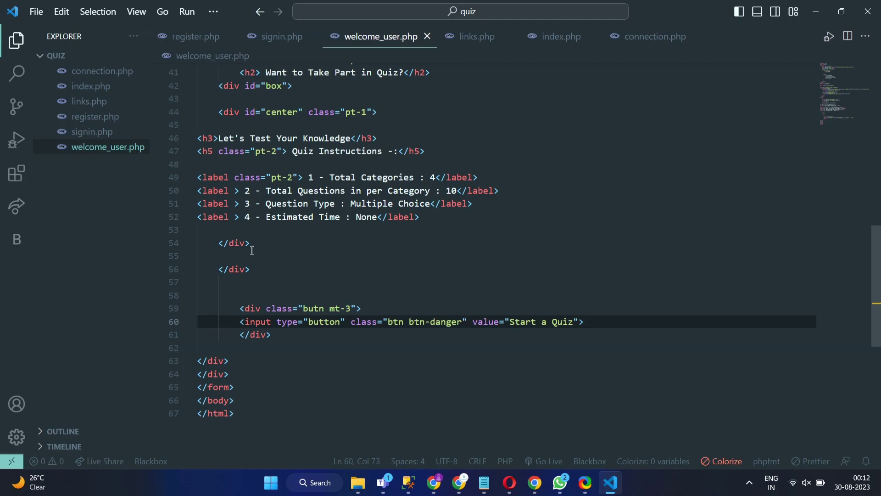
# Delete the two stray </div> lines, then reload Chrome to see the button
pyautogui.moveTo(219, 243); pyautogui.dragTo(278, 277)
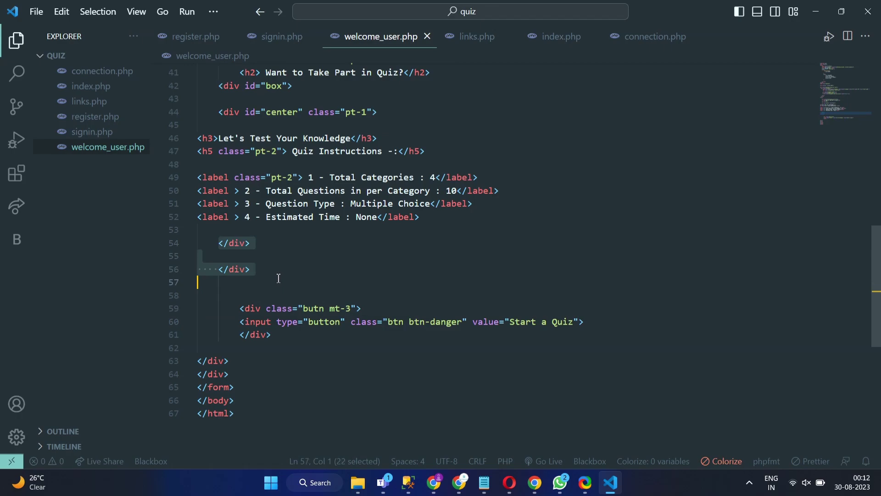
pyautogui.scroll(1, 278, 278)
pyautogui.scroll(1, 278, 277)
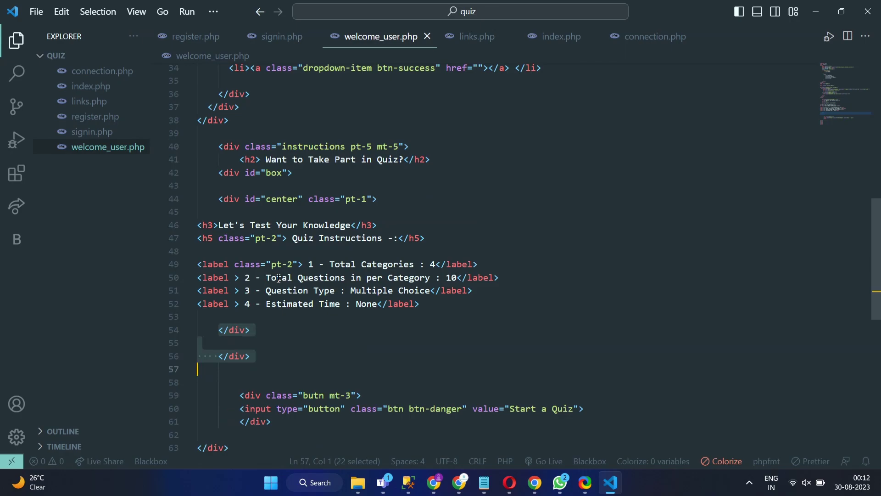
pyautogui.press('BackSpace')
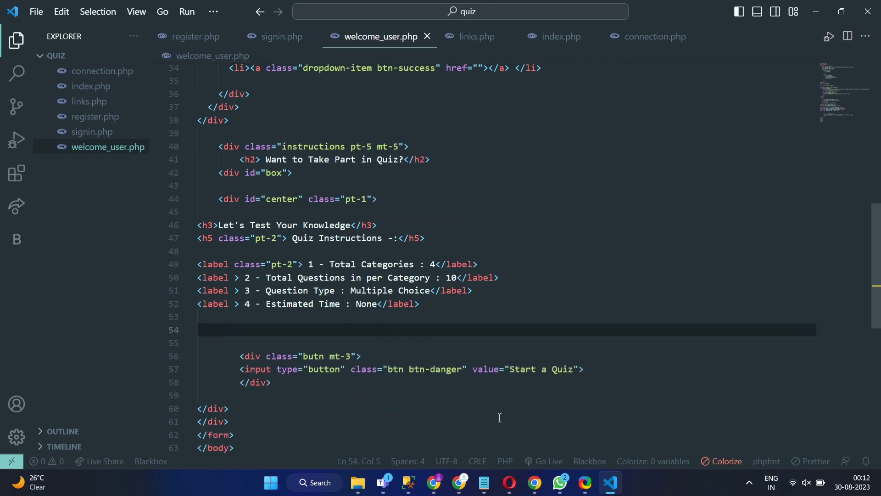
pyautogui.click(534, 482)
pyautogui.click(49, 32)
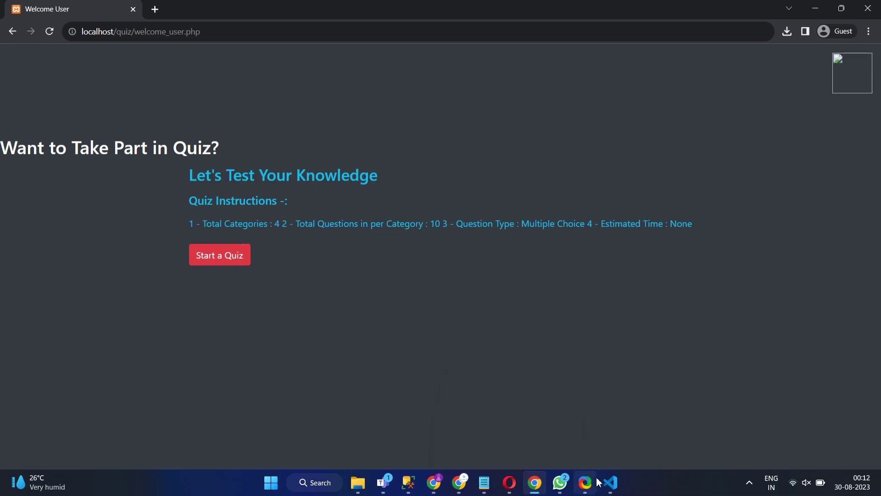
pyautogui.click(609, 482)
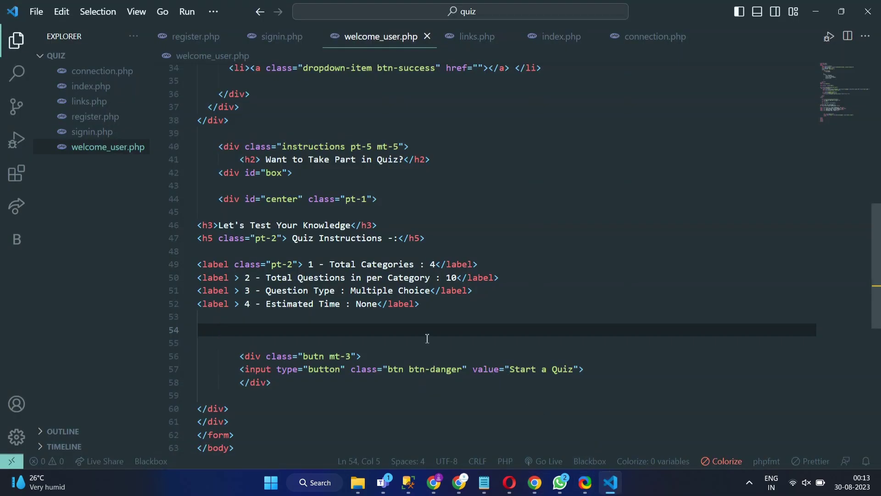
pyautogui.scroll(1, 348, 265)
pyautogui.scroll(2, 268, 322)
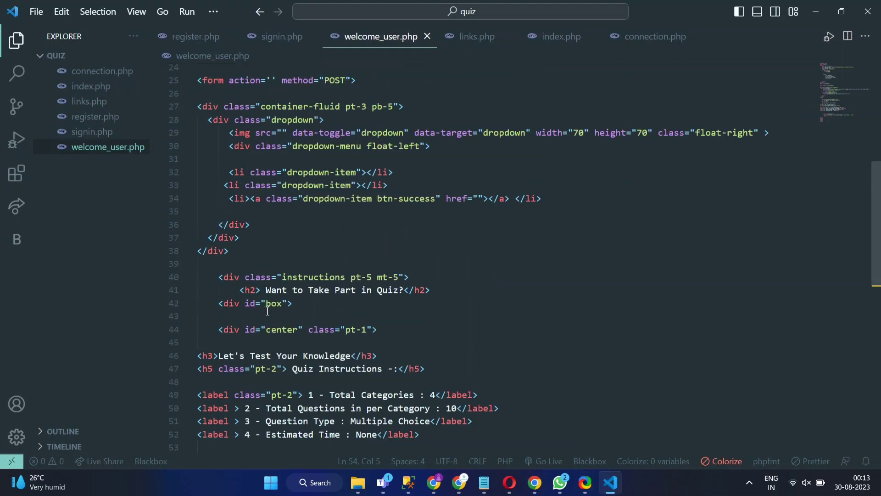
# Add style="text-align:center" to the Want to Take Part in Quiz? h2 and save
pyautogui.click(258, 290)
pyautogui.write('s')
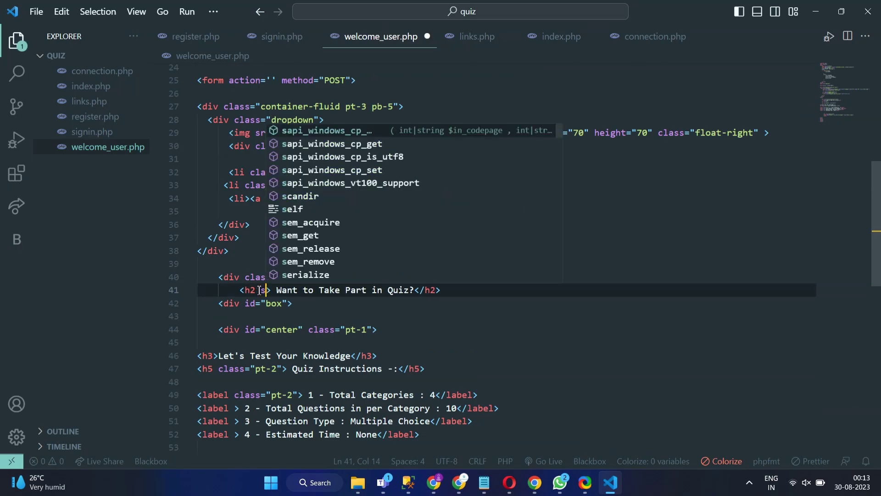
pyautogui.write('tyle=')
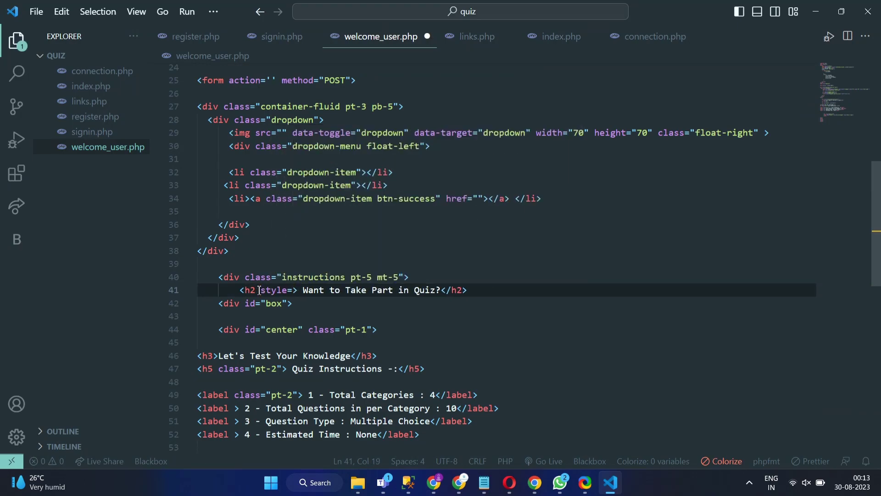
pyautogui.write('"')
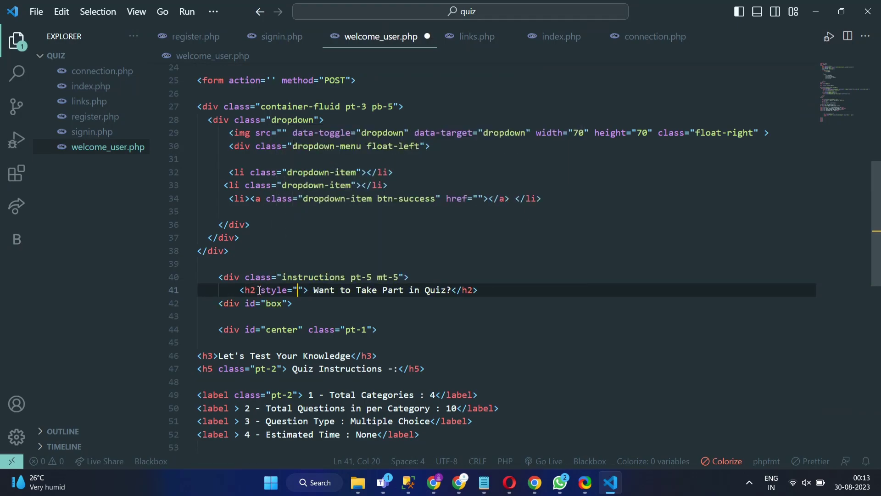
pyautogui.write('text-ak')
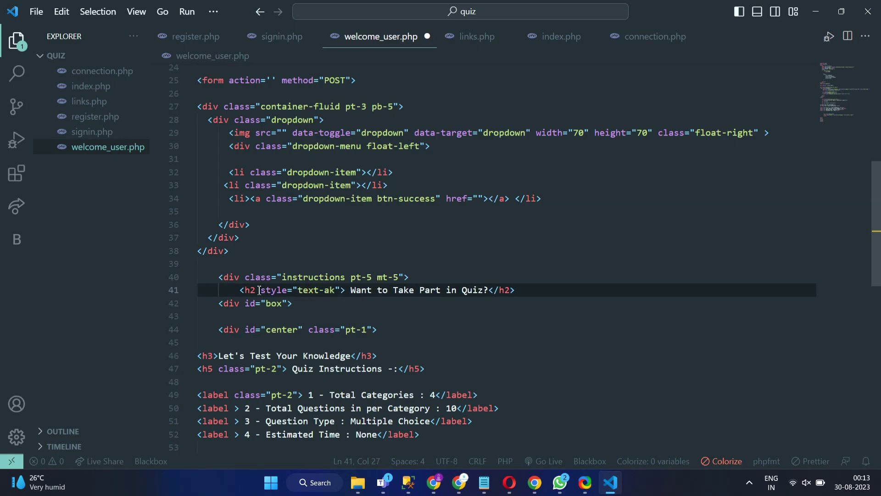
pyautogui.press('BackSpace')
pyautogui.write('lign:cen')
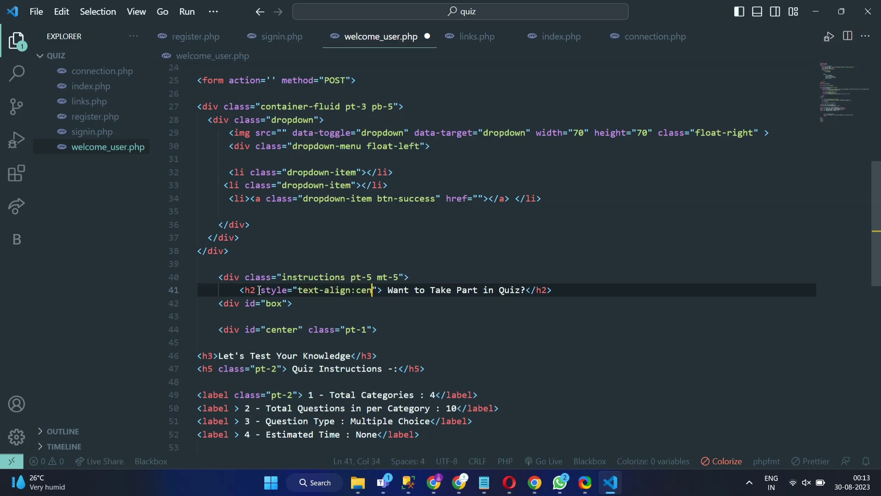
pyautogui.write('ter')
pyautogui.hotkey('ctrl', 's')
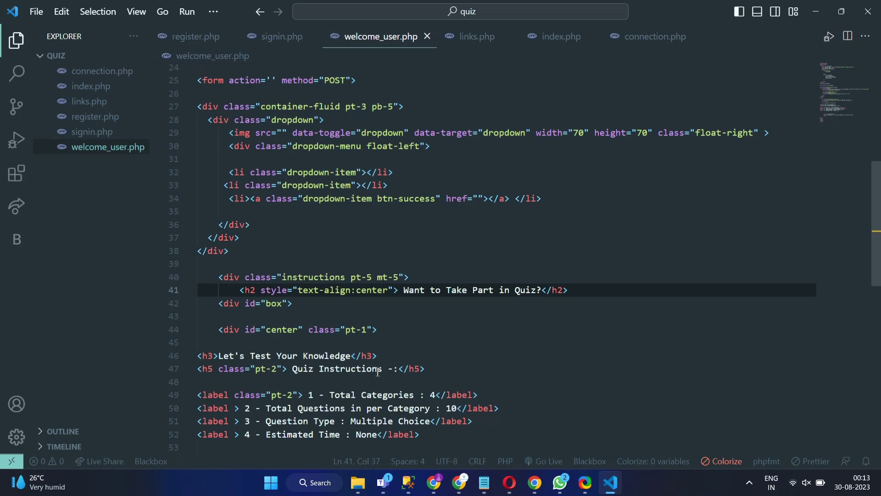
# Reload the welcome page in Chrome to confirm the heading is centered
pyautogui.click(531, 482)
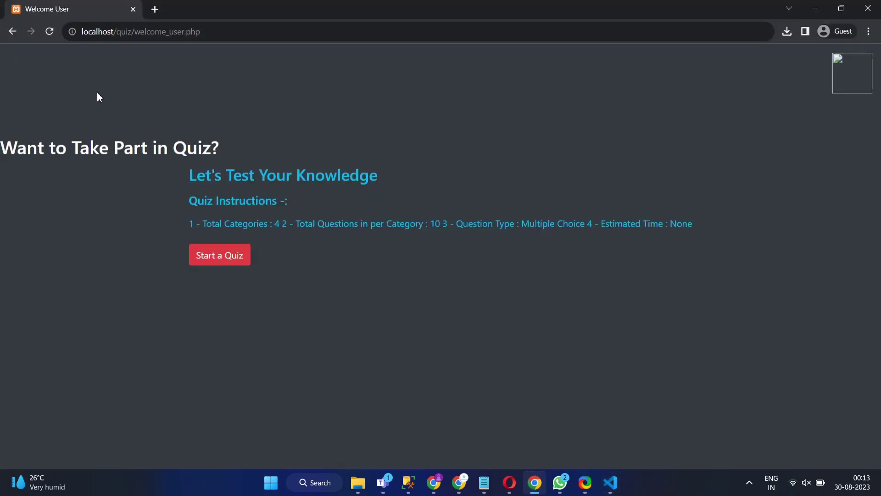
pyautogui.click(53, 34)
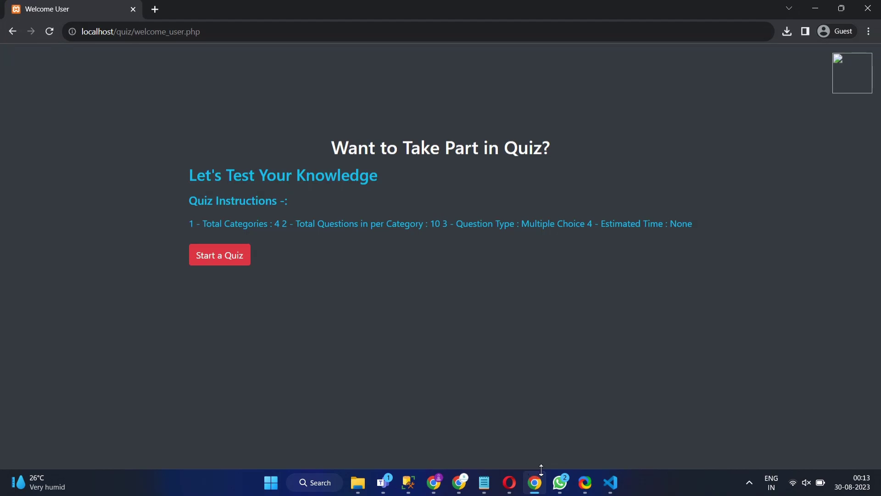
pyautogui.click(611, 481)
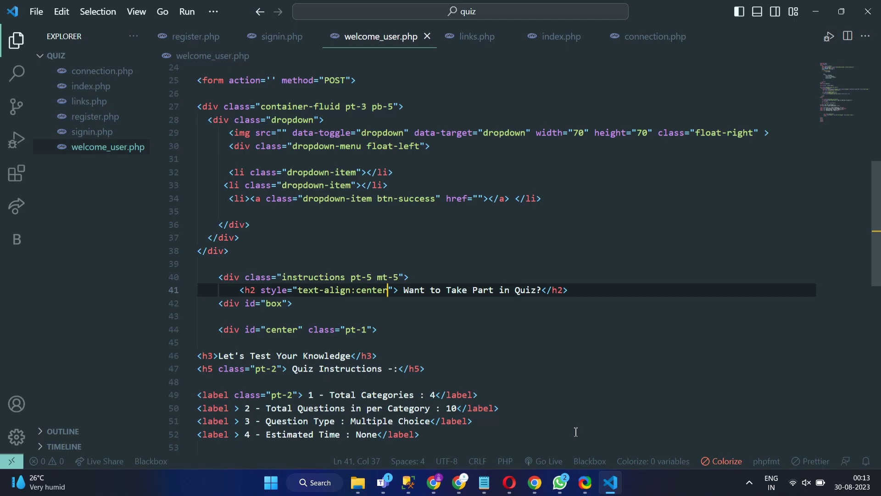
pyautogui.scroll(2, 371, 244)
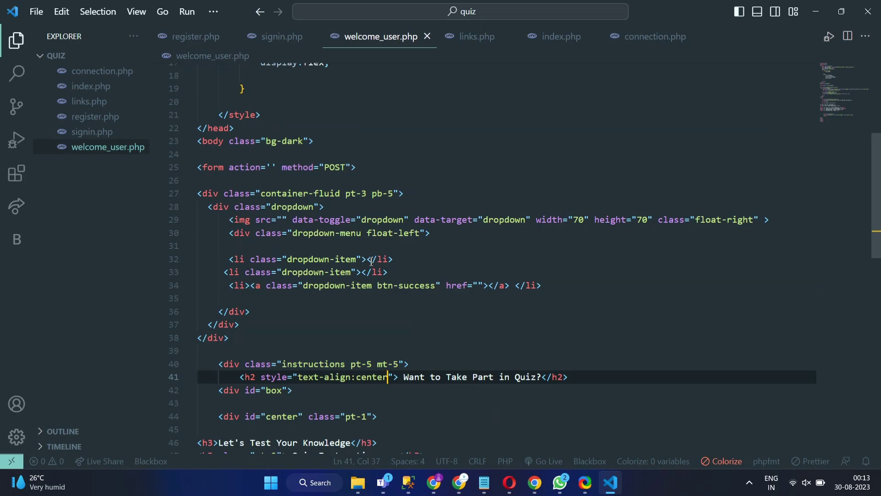
pyautogui.scroll(-4, 439, 297)
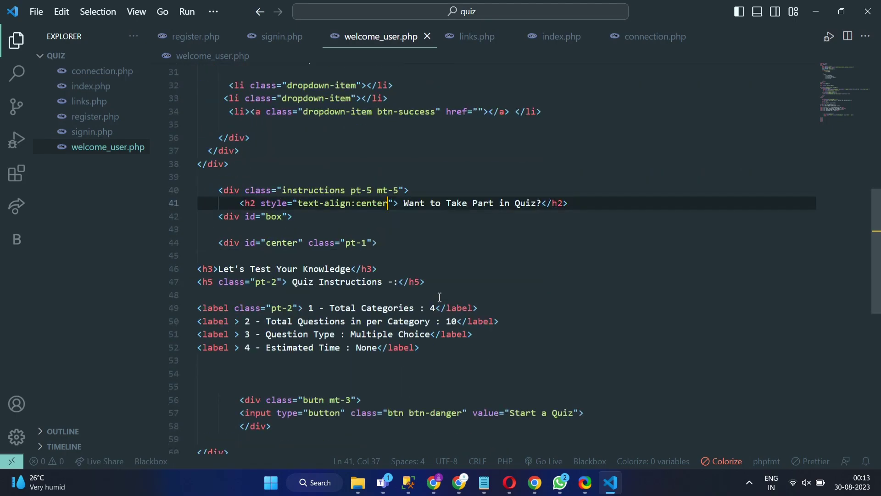
# Append a <br> after each of the first three instruction labels and save
pyautogui.click(501, 314)
pyautogui.write('<br>')
pyautogui.press('Return')
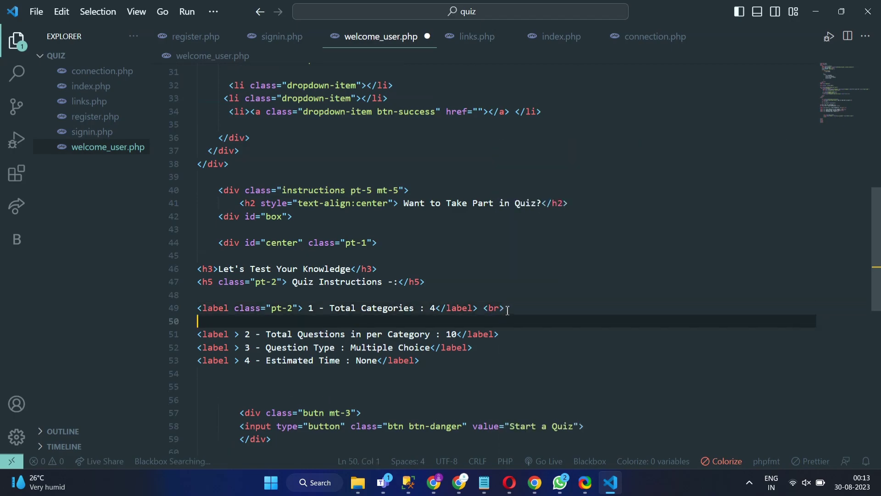
pyautogui.moveTo(508, 309); pyautogui.dragTo(484, 308)
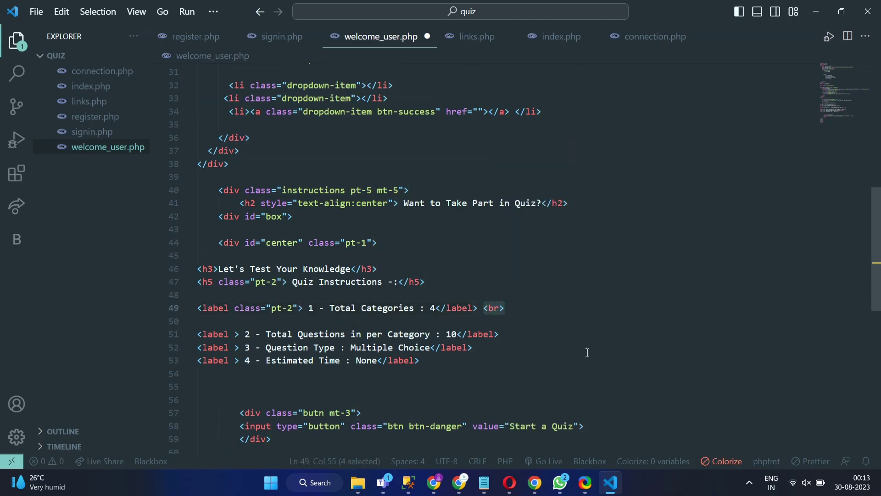
pyautogui.hotkey('ctrl', 'c')
pyautogui.click(532, 338)
pyautogui.hotkey('ctrl', 'v')
pyautogui.click(521, 347)
pyautogui.hotkey('ctrl', 'v')
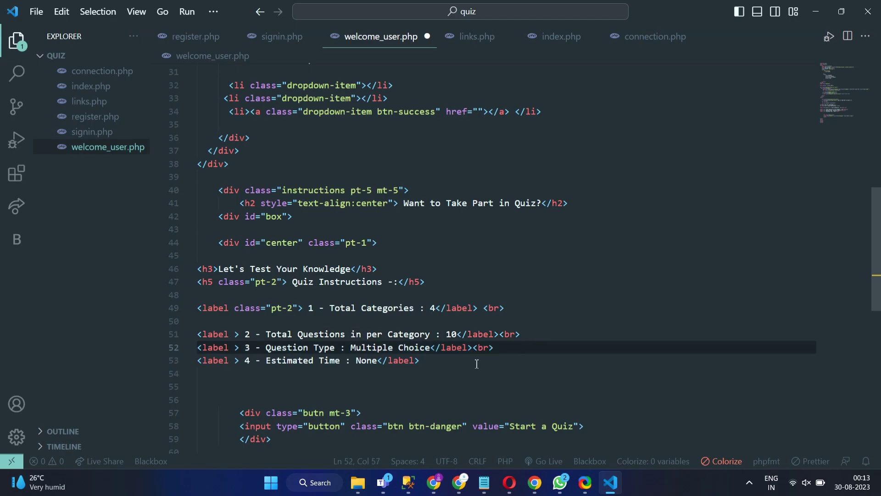
pyautogui.hotkey('ctrl', 's')
# Reload Chrome to confirm each of the four instructions is on its own line
pyautogui.click(534, 482)
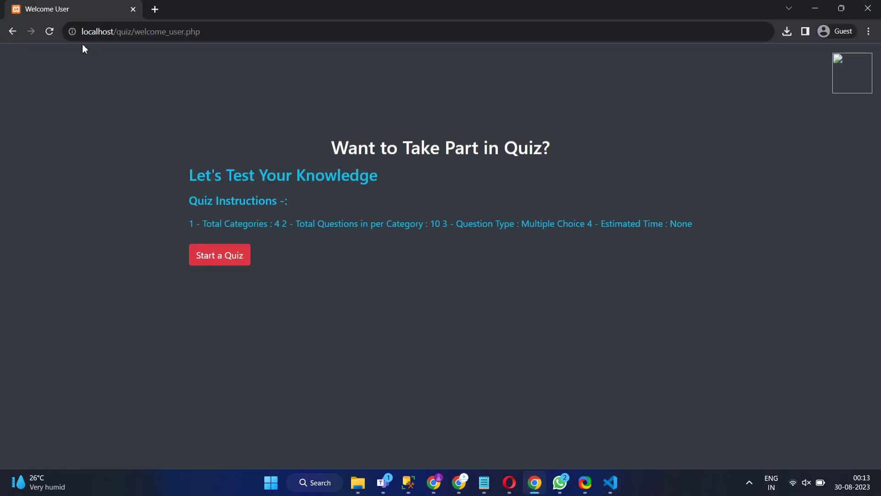
pyautogui.click(49, 31)
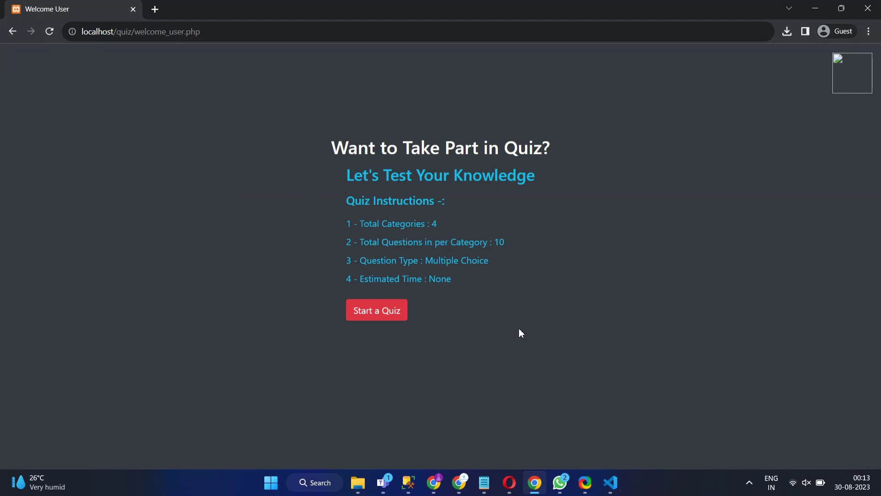
pyautogui.click(610, 482)
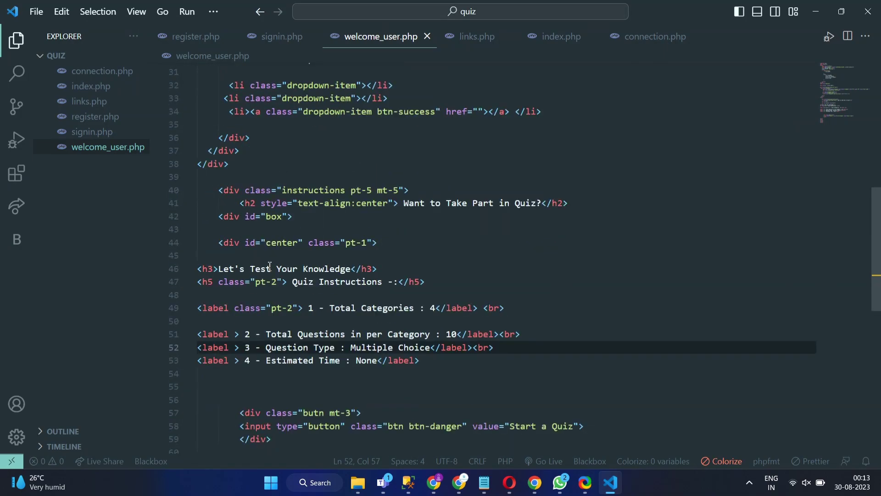
pyautogui.scroll(2, 269, 267)
pyautogui.scroll(5, 269, 267)
pyautogui.scroll(4, 270, 289)
# Add a .butn a rule with text-decoration:none and color:#fff, then save
pyautogui.click(272, 316)
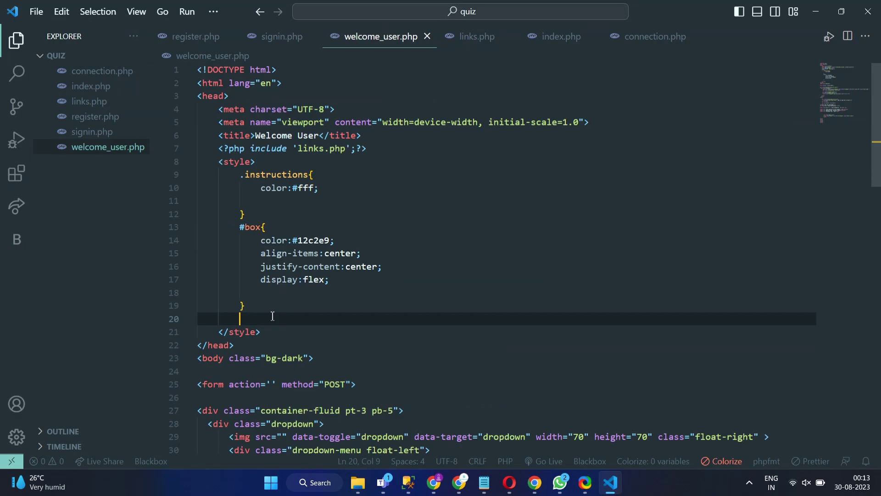
pyautogui.write('.but')
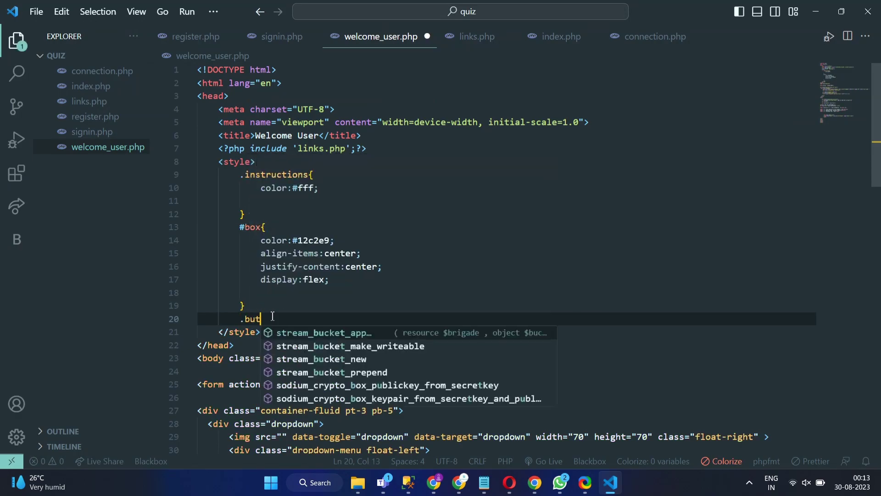
pyautogui.write('n a')
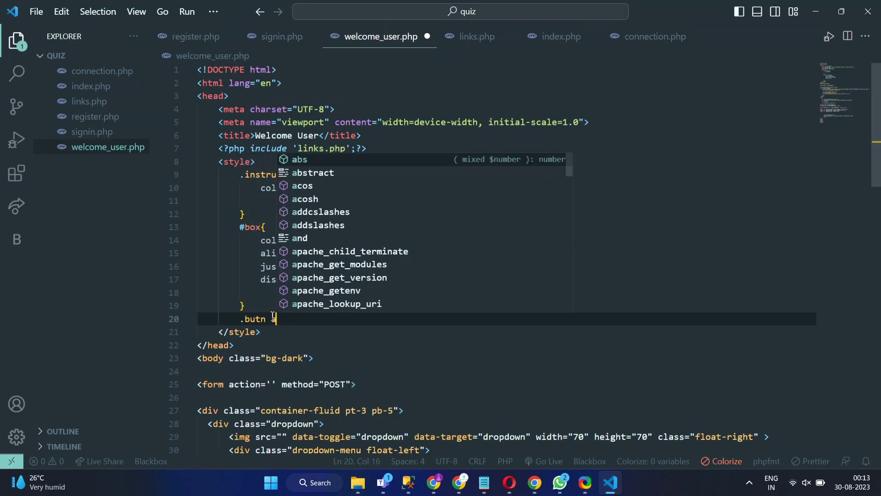
pyautogui.write('{')
pyautogui.press('Return')
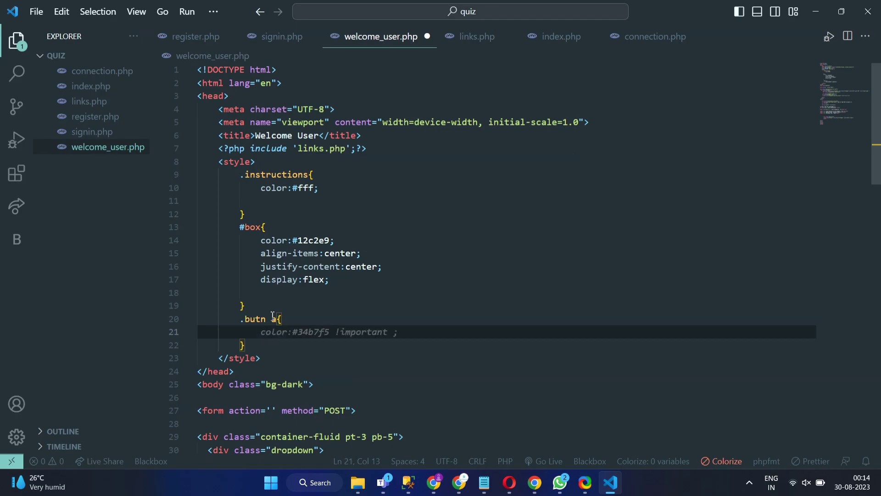
pyautogui.write('text-decot')
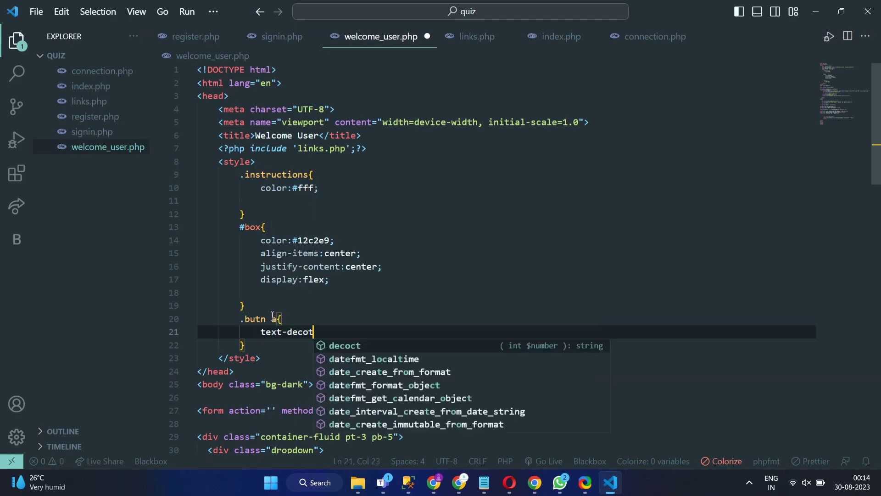
pyautogui.write('ratoon')
pyautogui.press('BackSpace')
pyautogui.press('BackSpace')
pyautogui.press('BackSpace')
pyautogui.write('ion:')
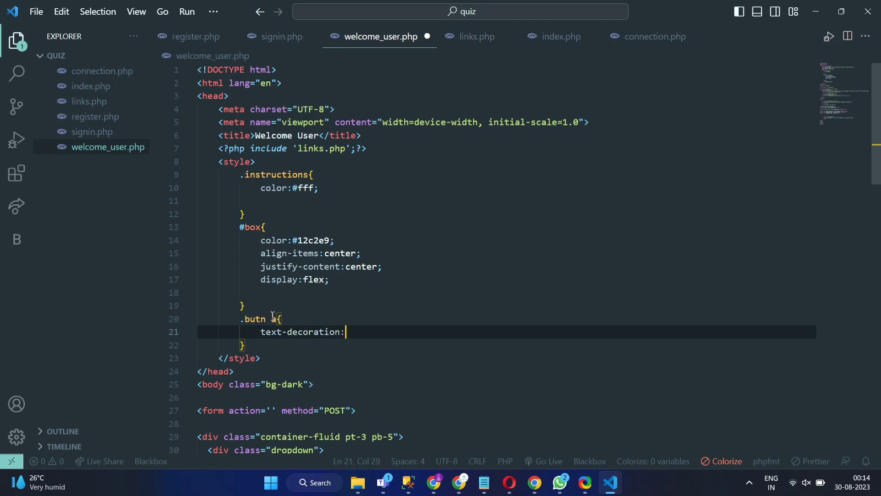
pyautogui.write('none;')
pyautogui.press('Return')
pyautogui.hotkey('ctrl', 's')
pyautogui.write('color:#dd')
pyautogui.press('BackSpace')
pyautogui.press('BackSpace')
pyautogui.write('fff;')
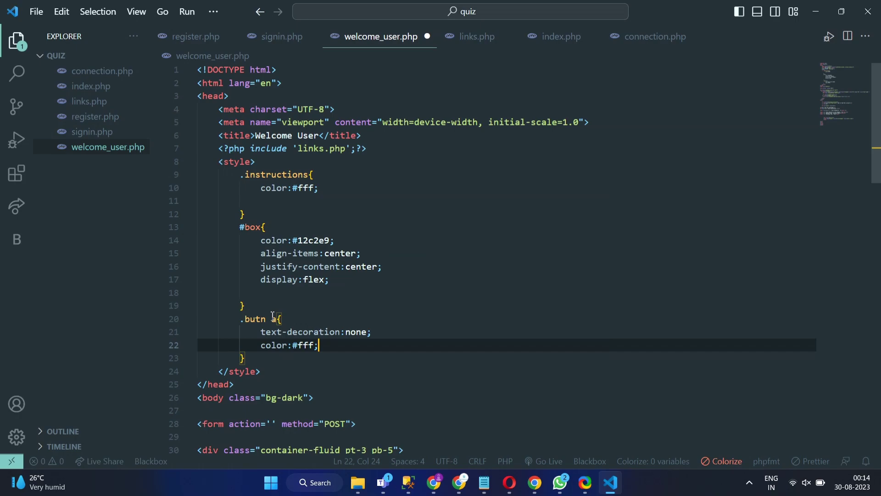
pyautogui.hotkey('ctrl', 's')
# Add an li, a rule with cursor:pointer, save, and check the page in Chrome
pyautogui.click(251, 357)
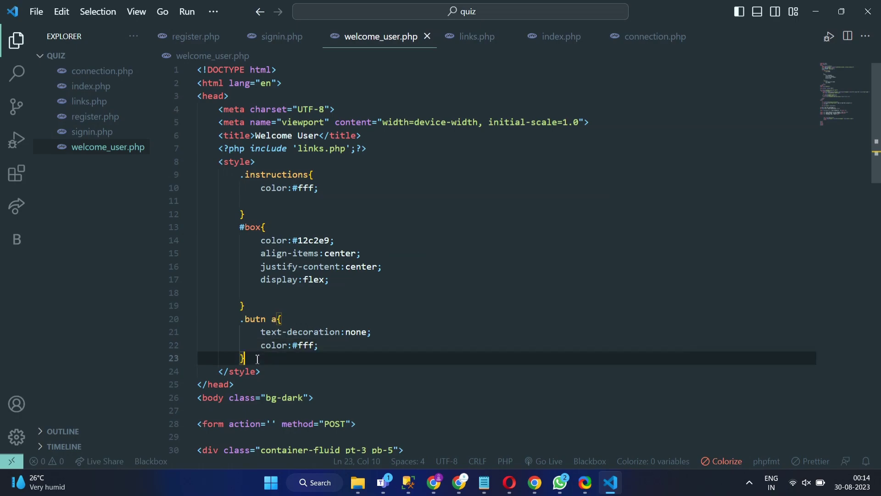
pyautogui.press('Return')
pyautogui.write('l')
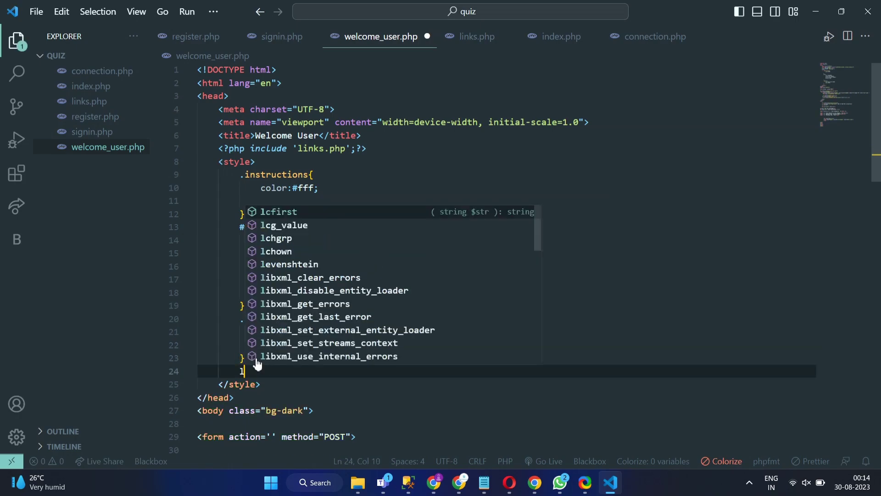
pyautogui.write('i, a{')
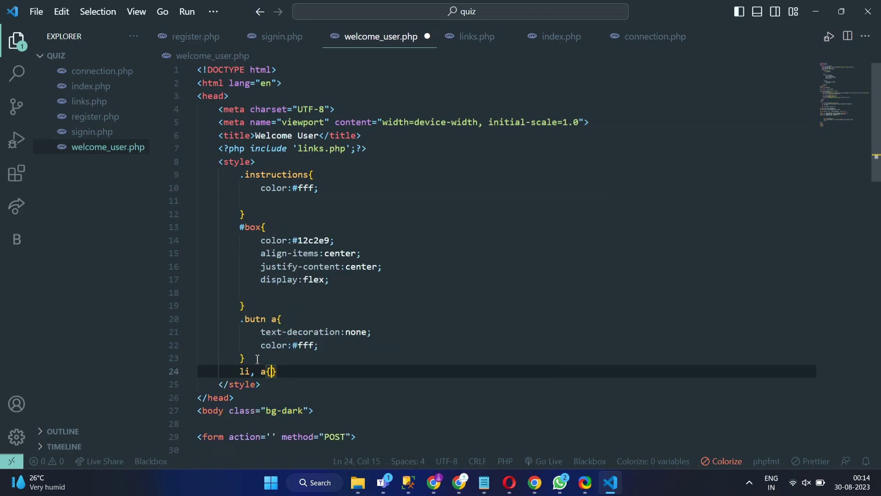
pyautogui.press('Return')
pyautogui.write('cursor ')
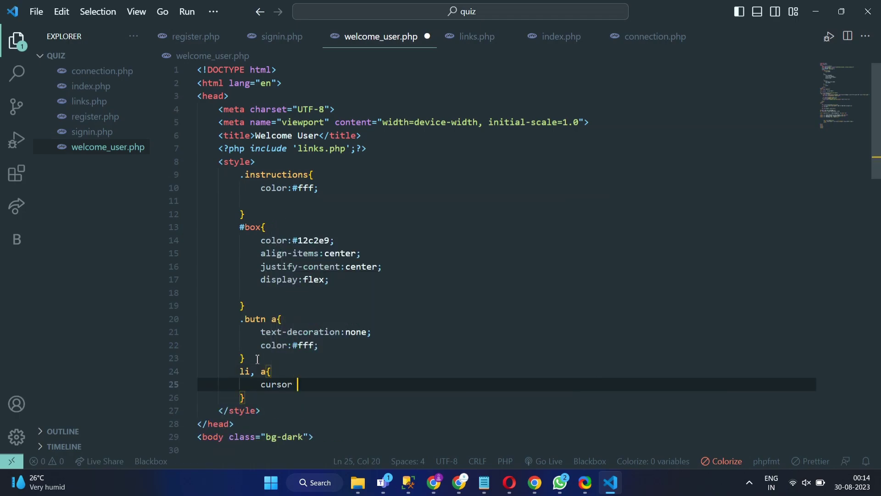
pyautogui.write(':pointer;')
pyautogui.hotkey('ctrl', 's')
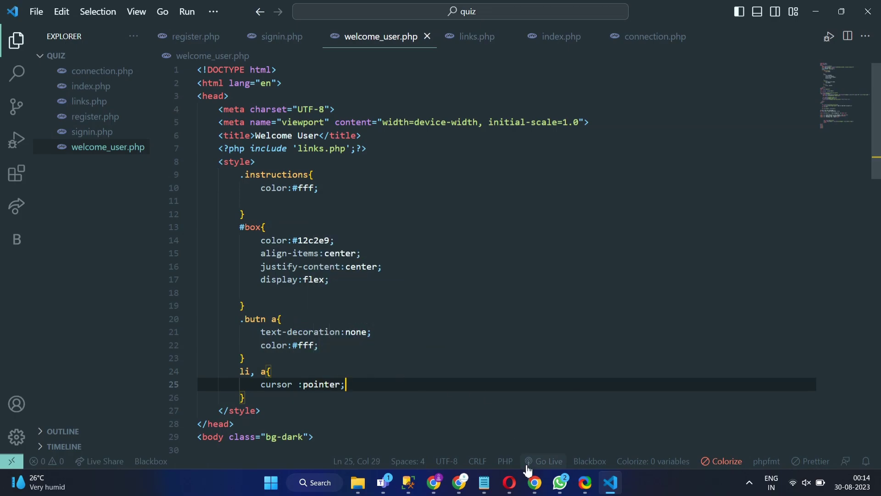
pyautogui.click(534, 483)
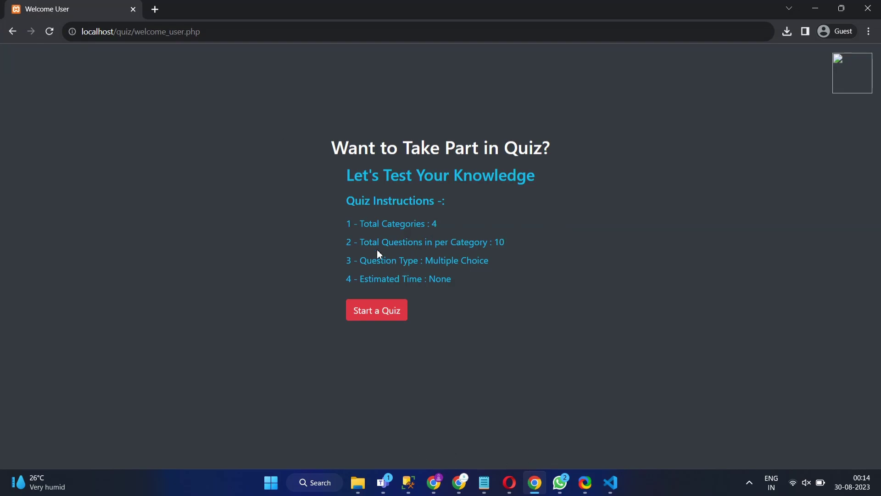
pyautogui.click(358, 482)
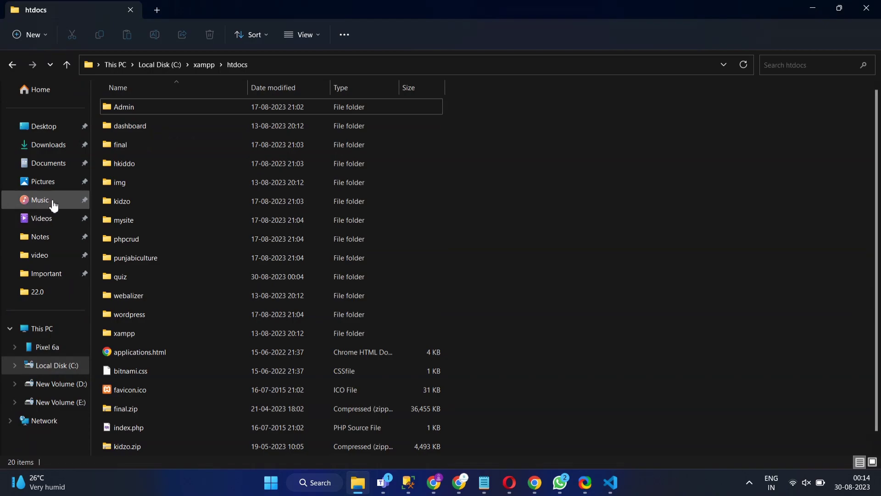
# Copy user.png from Pictures and paste it into the htdocs quiz folder
pyautogui.click(51, 182)
pyautogui.click(206, 138)
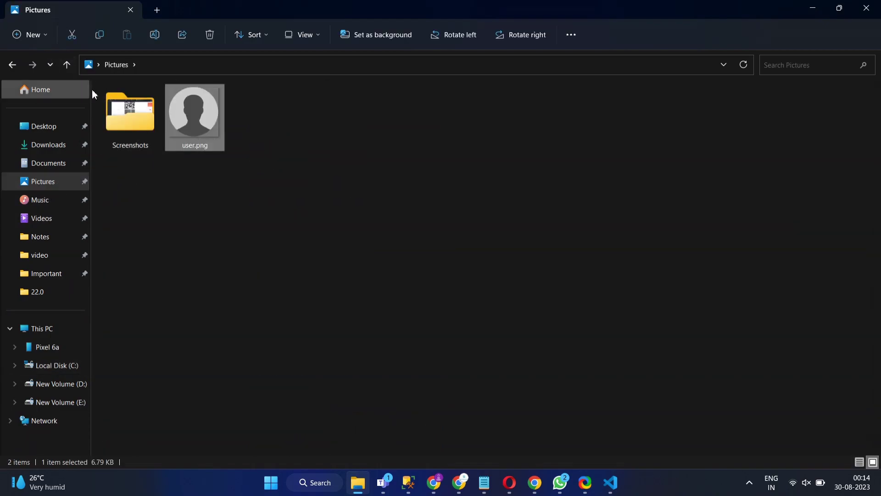
pyautogui.click(12, 65)
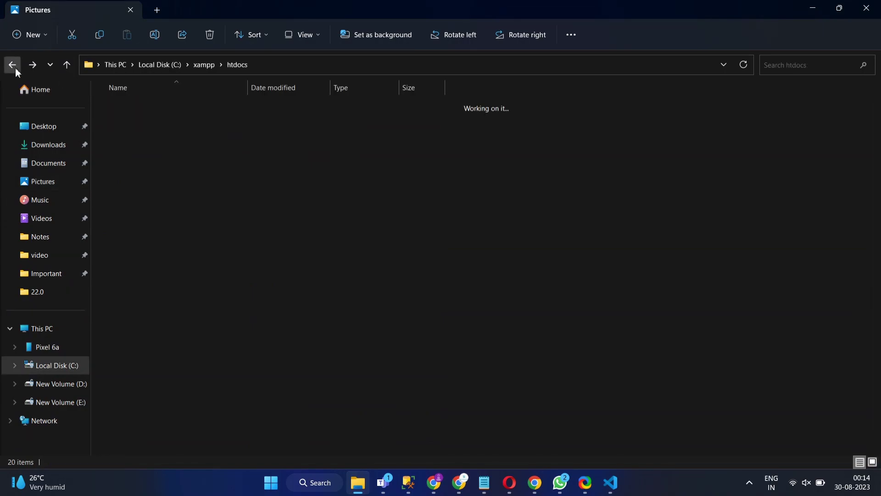
pyautogui.doubleClick(185, 277)
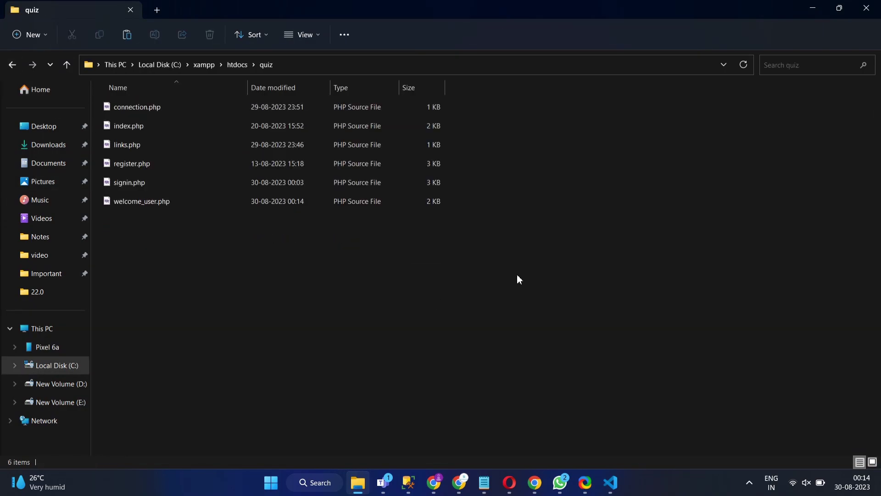
pyautogui.hotkey('ctrl', 'v')
pyautogui.rightClick(496, 307)
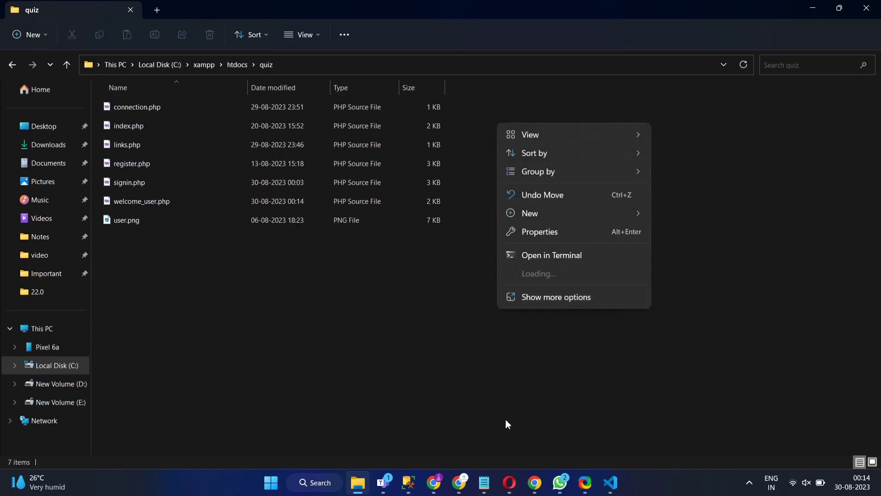
# Set the avatar image src to user.png, save, and reload Chrome to show the avatar
pyautogui.click(610, 482)
pyautogui.scroll(-5, 273, 211)
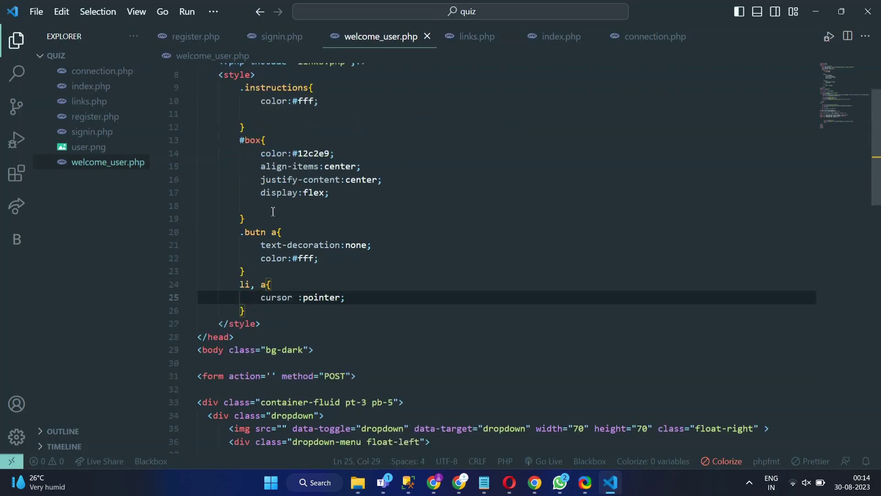
pyautogui.scroll(-5, 272, 211)
pyautogui.scroll(3, 273, 211)
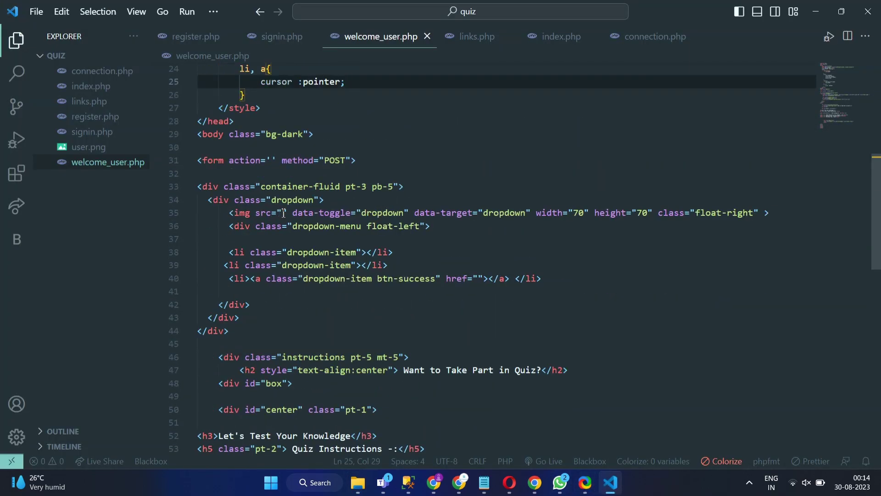
pyautogui.click(282, 213)
pyautogui.write('user')
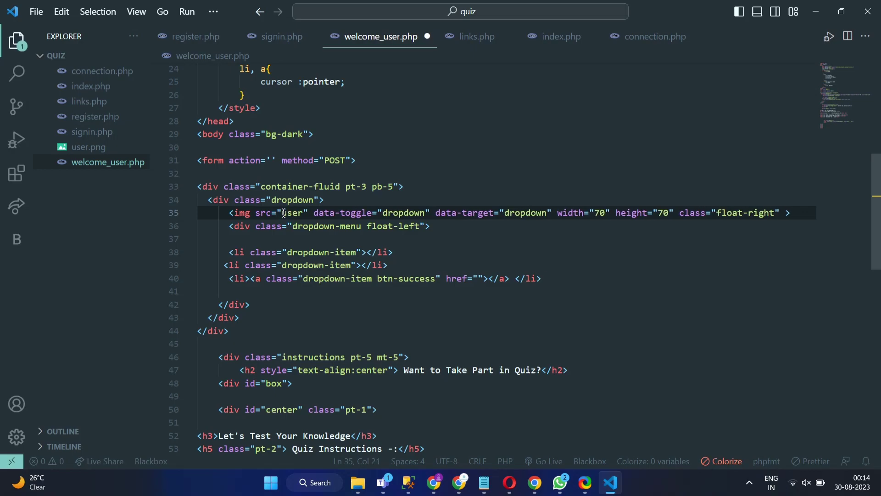
pyautogui.write('.')
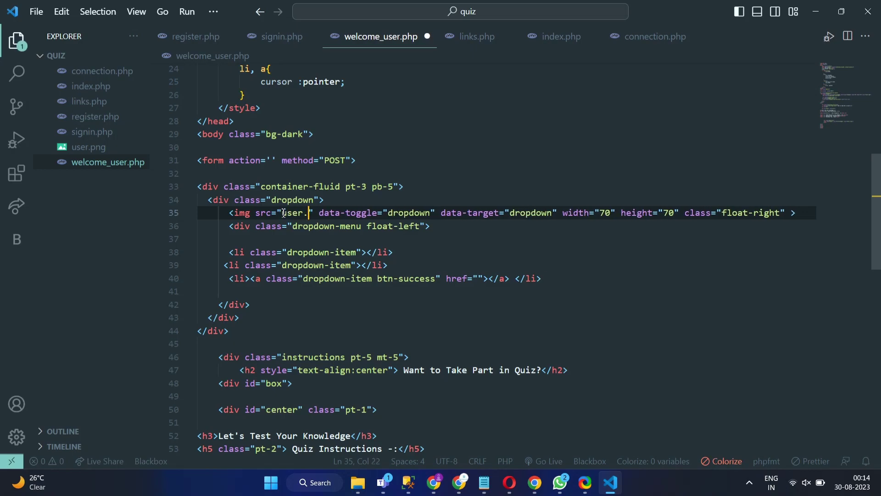
pyautogui.write('php')
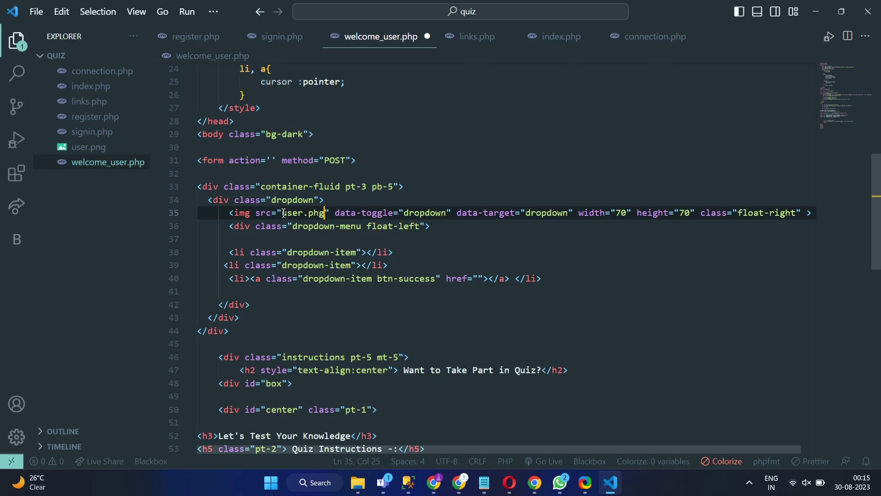
pyautogui.hotkey('ctrl', 's')
pyautogui.click(534, 482)
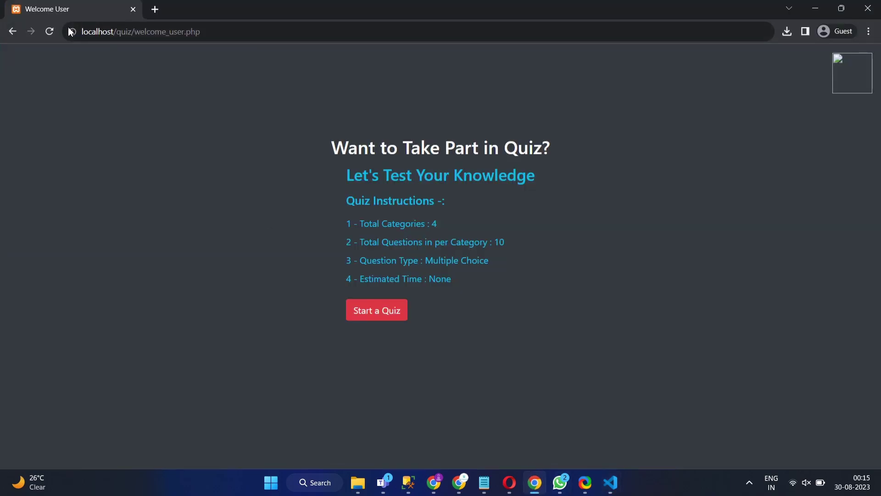
pyautogui.press('F5')
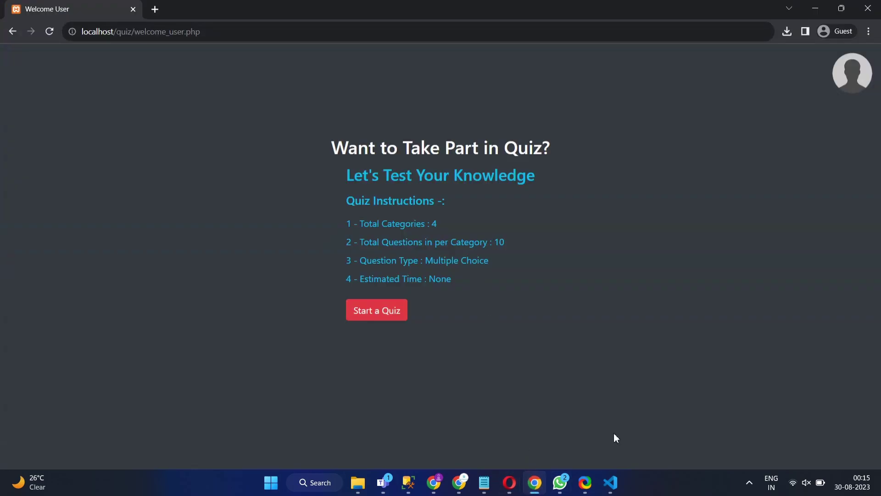
# Add an img rule with cursor: pointer below the 'li, a' rule and save
pyautogui.click(619, 480)
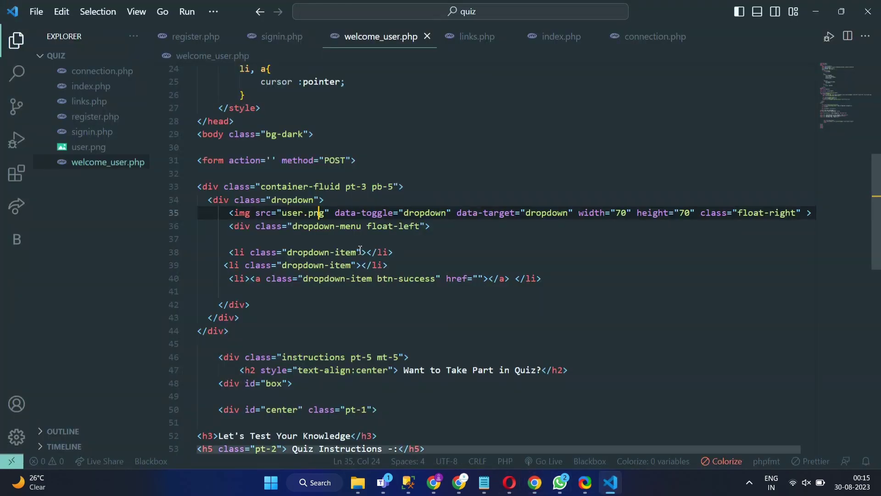
pyautogui.click(319, 169)
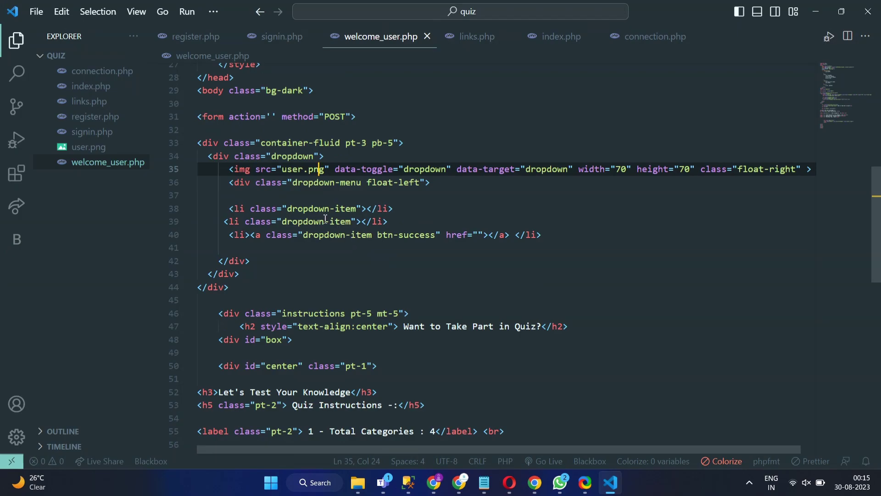
pyautogui.scroll(3, 310, 206)
pyautogui.click(281, 185)
pyautogui.press('Return')
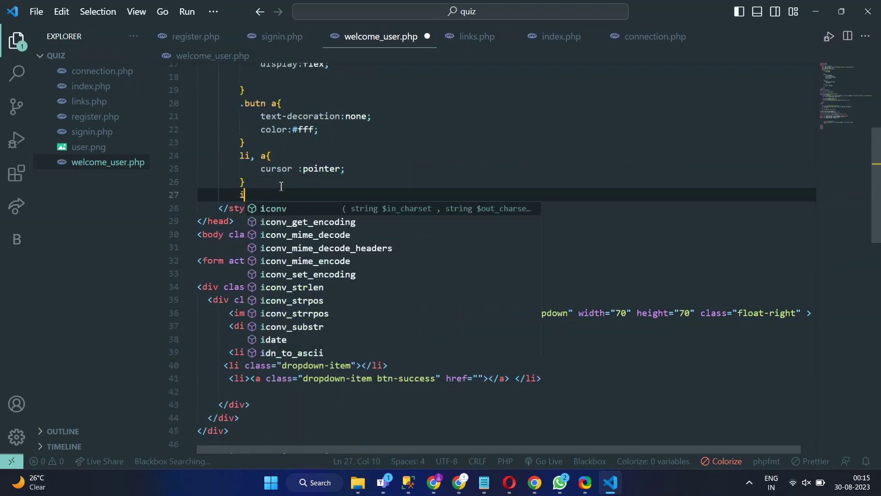
pyautogui.write('img{')
pyautogui.press('Return')
pyautogui.hotkey('ctrl', 's')
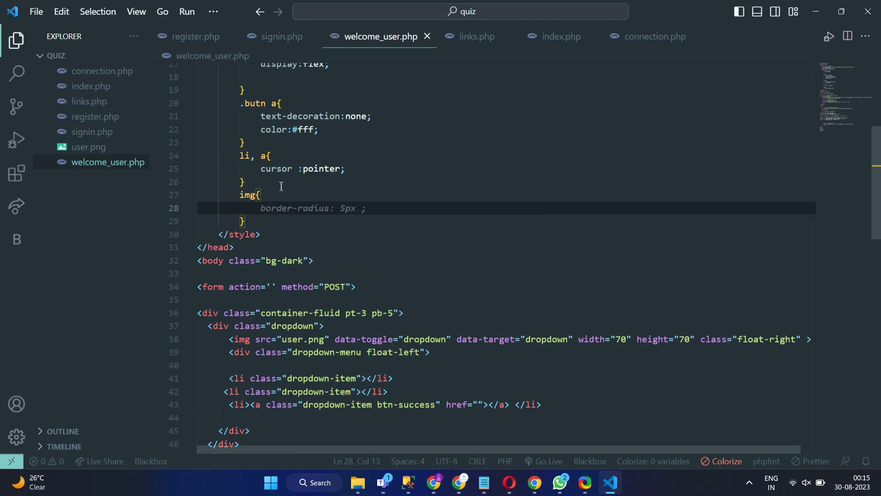
pyautogui.write('cur')
pyautogui.press('Return')
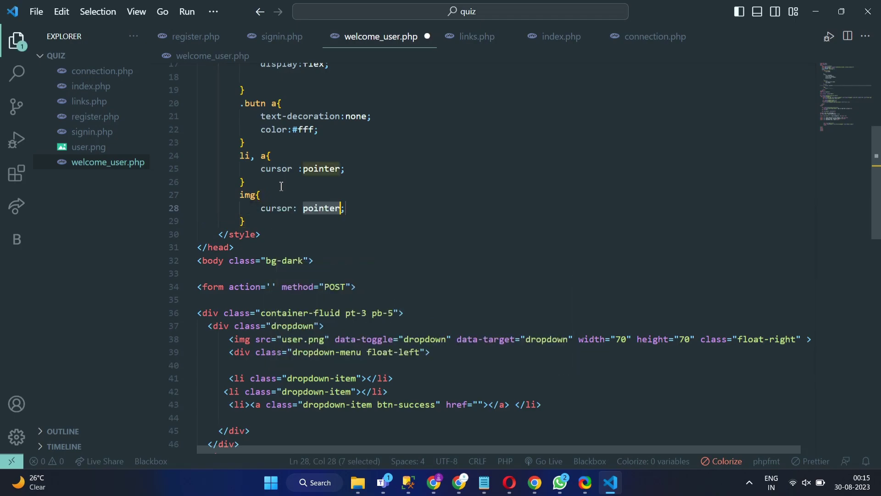
pyautogui.hotkey('ctrl', 's')
pyautogui.scroll(3, 281, 186)
pyautogui.scroll(-4, 281, 186)
pyautogui.scroll(-1, 281, 186)
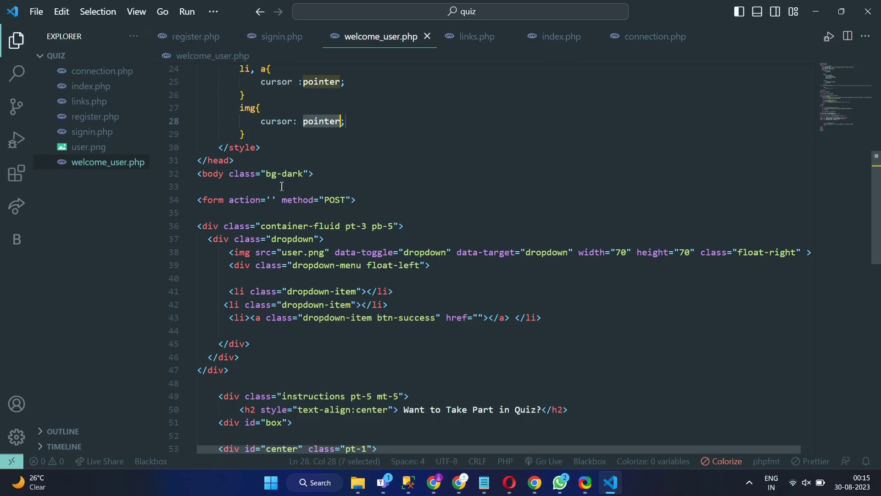
pyautogui.scroll(4, 281, 186)
pyautogui.scroll(4, 281, 186)
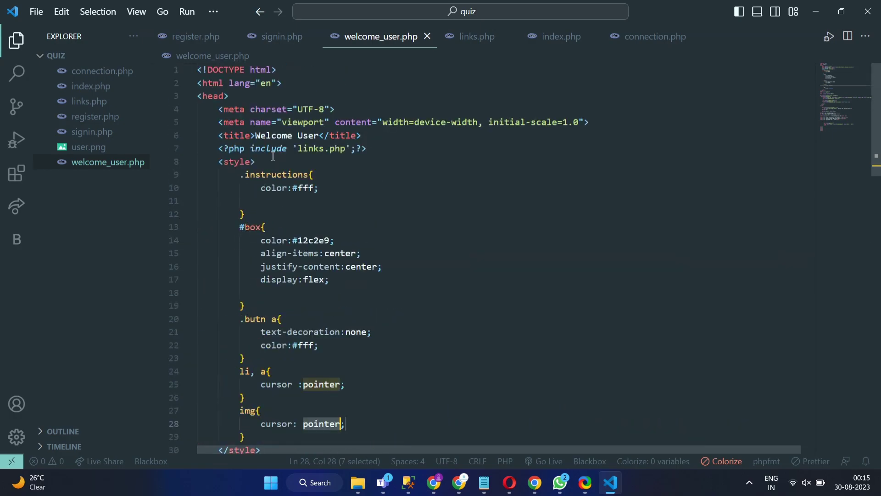
# Insert an empty <?php ?> block above the doctype line and save
pyautogui.click(197, 72)
pyautogui.press('Return')
pyautogui.press('Return')
pyautogui.press('Up')
pyautogui.press('Up')
pyautogui.write('<?')
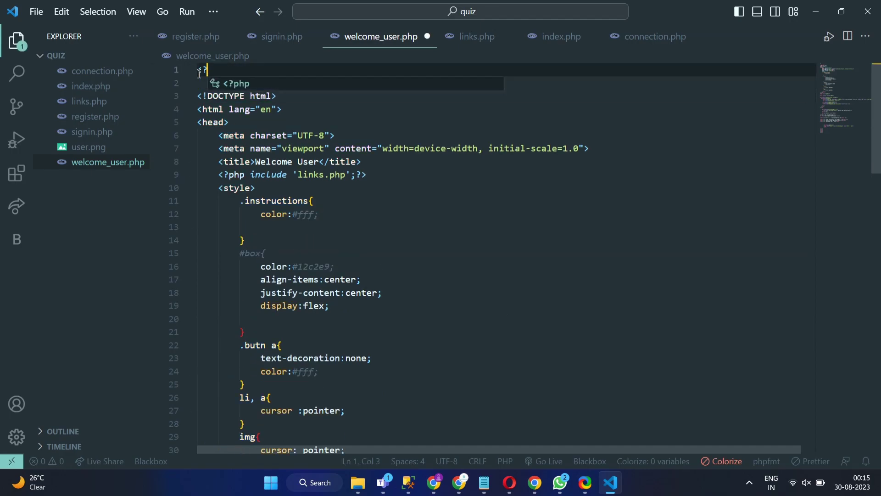
pyautogui.write('php ?>')
pyautogui.press('Left')
pyautogui.press('Left')
pyautogui.press('Left')
pyautogui.press('Return')
pyautogui.press('Return')
pyautogui.press('Return')
pyautogui.hotkey('ctrl', 's')
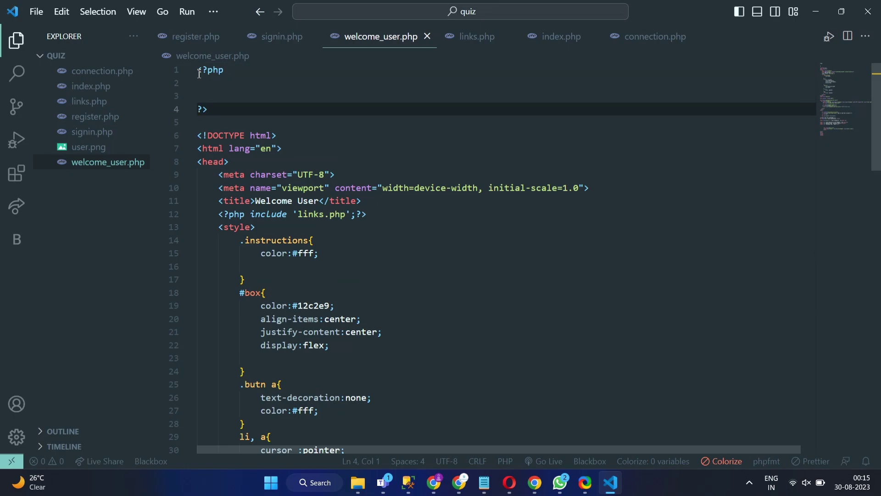
# Add session_start(); inside the PHP block and save
pyautogui.press('Up')
pyautogui.press('Up')
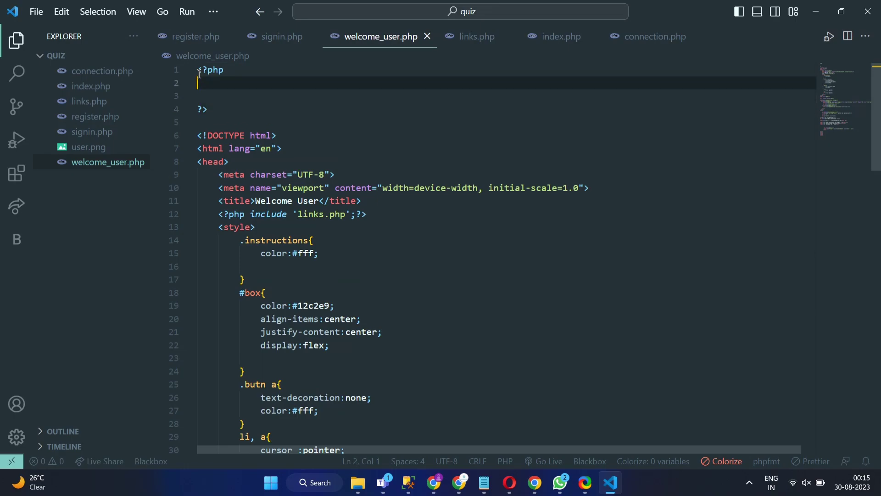
pyautogui.write('sessi')
pyautogui.press('Return')
pyautogui.press('BackSpace')
pyautogui.press('BackSpace')
pyautogui.press('BackSpace')
pyautogui.press('BackSpace')
pyautogui.press('BackSpace')
pyautogui.write('sta')
pyautogui.press('Return')
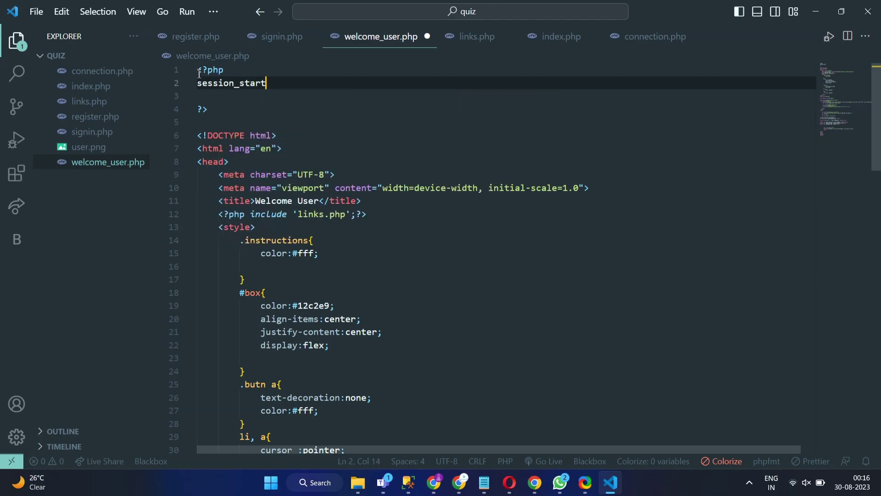
pyautogui.write('(')
pyautogui.press('BackSpace')
pyautogui.write('(')
pyautogui.press('Right')
pyautogui.write(';')
pyautogui.press('Return')
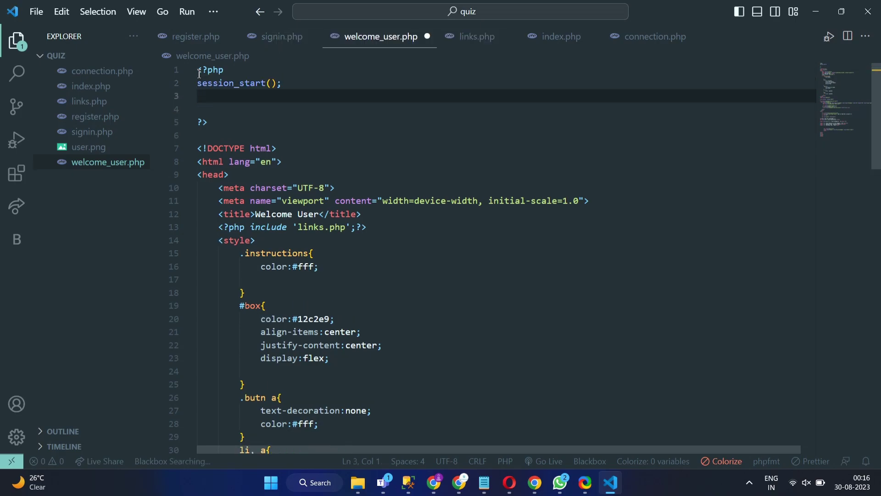
pyautogui.hotkey('ctrl', 's')
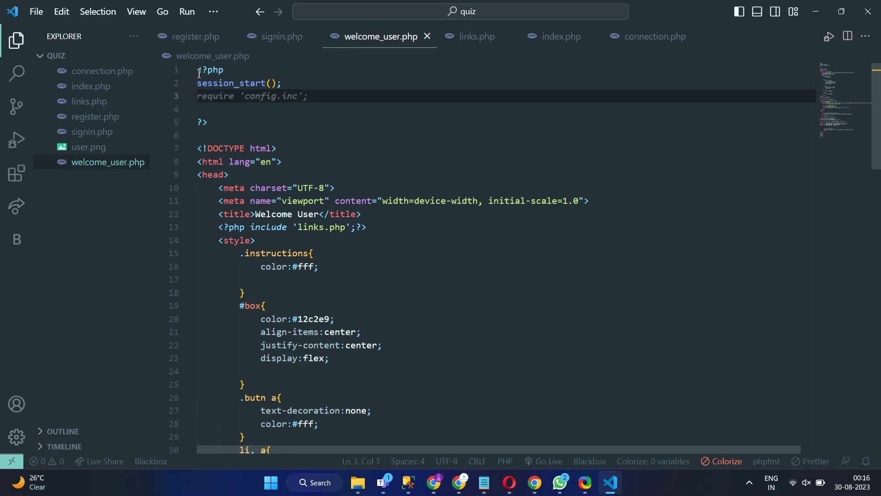
pyautogui.write("include '")
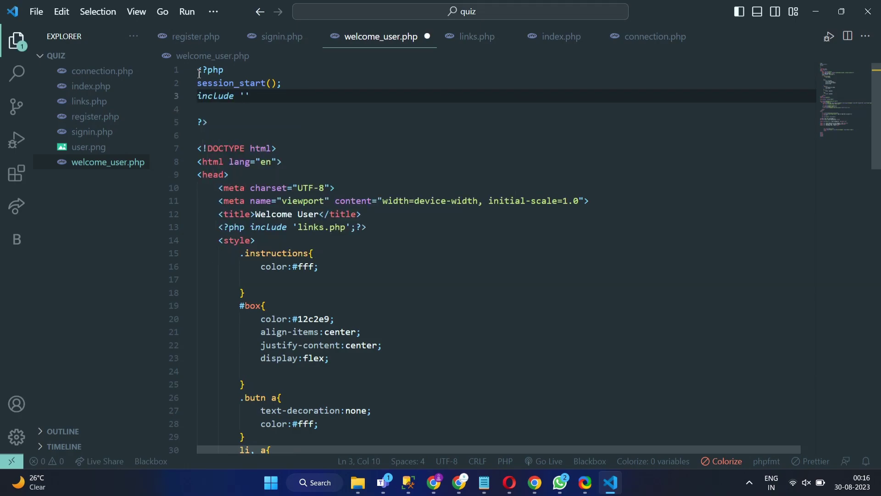
pyautogui.write("connection.php';")
# Write the if(!isset($_SESSION['email'])) condition with braces on separate lines
pyautogui.press('Return')
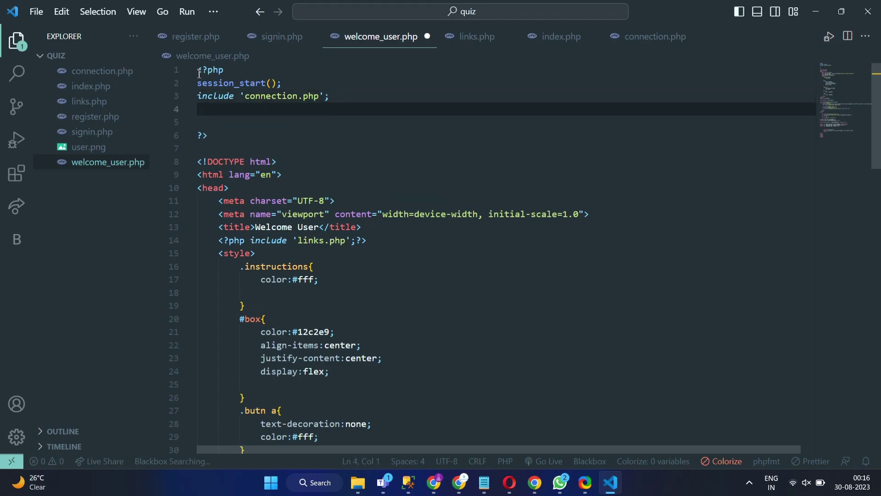
pyautogui.write('if')
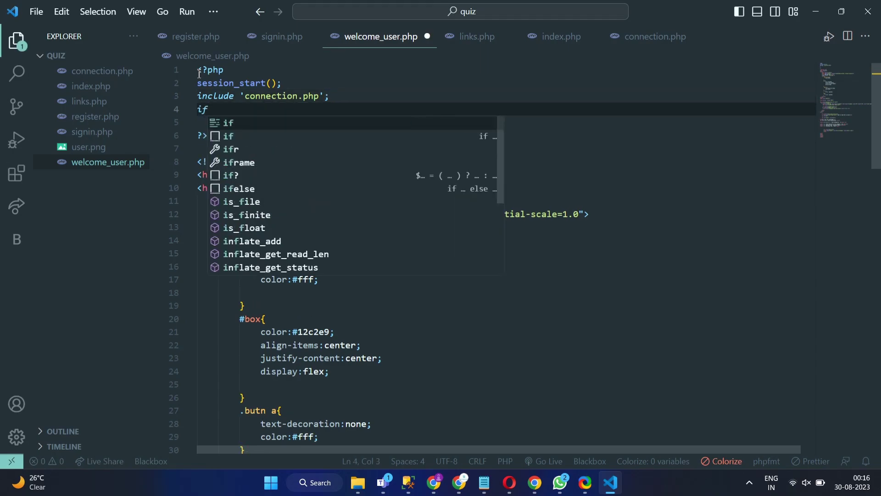
pyautogui.write('(')
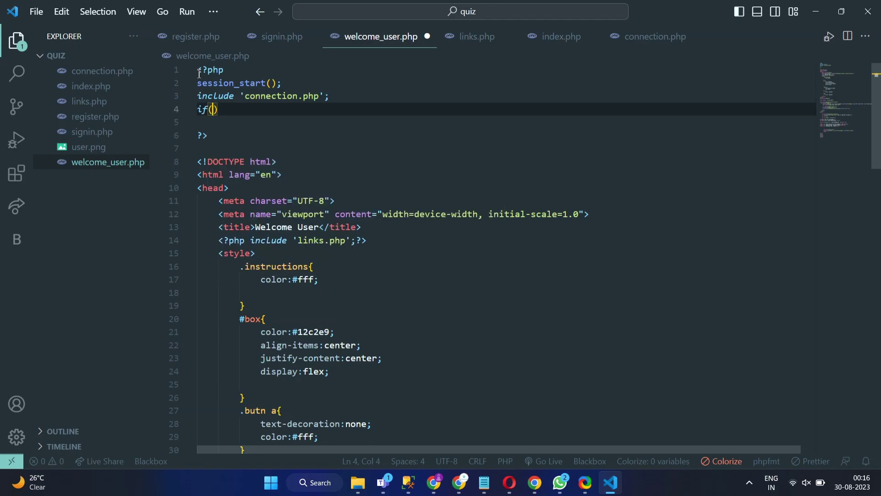
pyautogui.write('!i')
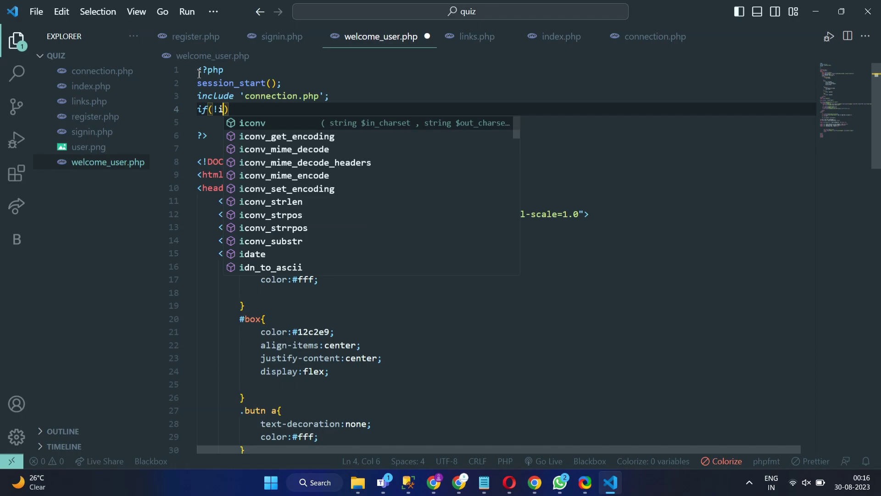
pyautogui.write('ss')
pyautogui.press('Return')
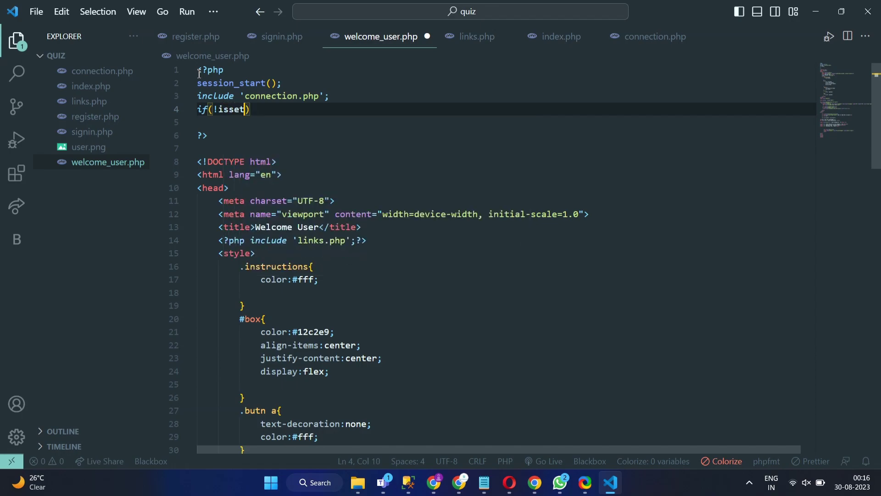
pyautogui.write('(')
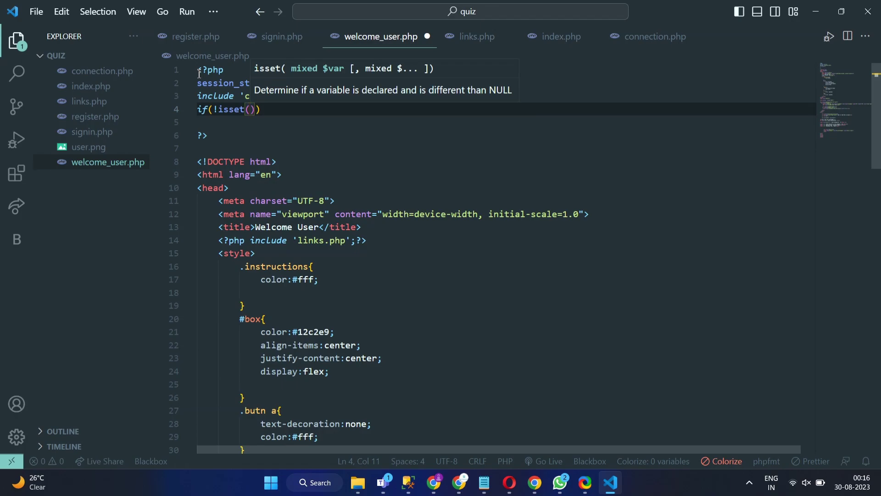
pyautogui.write('$_s')
pyautogui.press('Down')
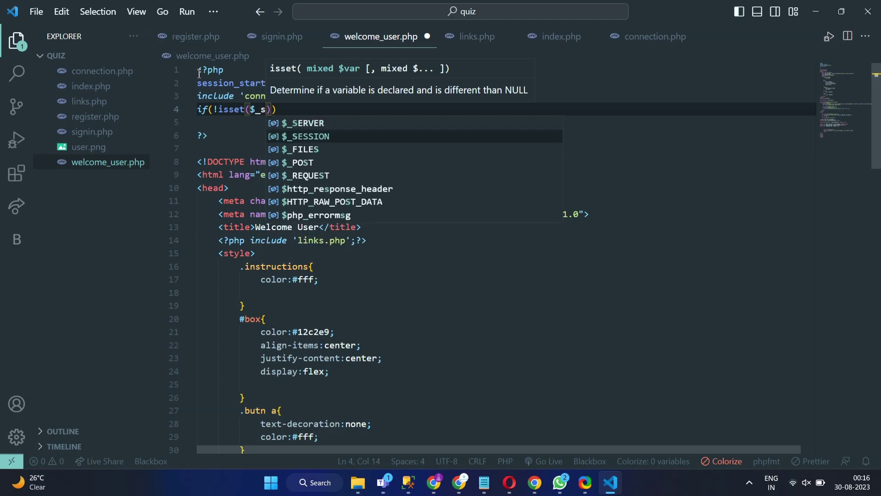
pyautogui.press('Return')
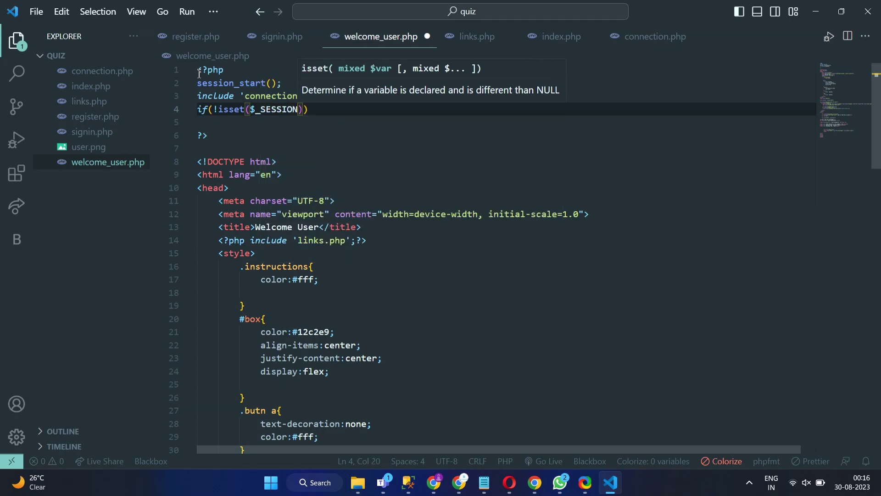
pyautogui.write("['email")
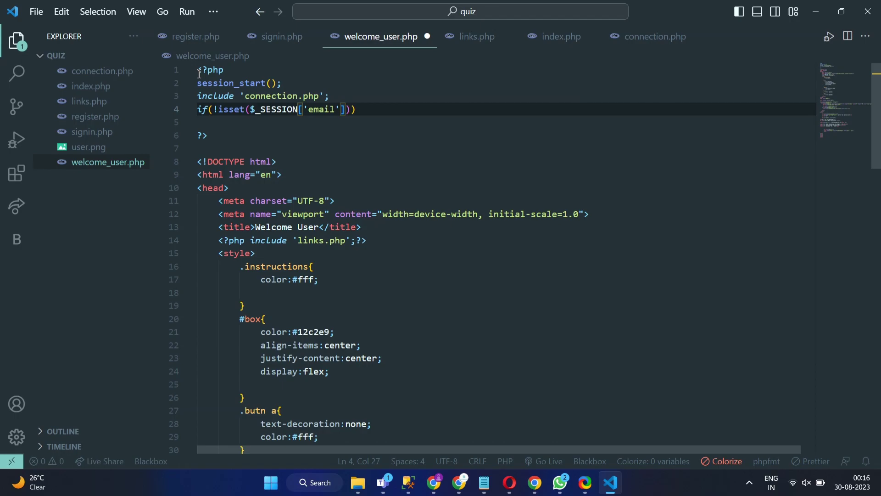
pyautogui.press('Right')
pyautogui.press('Right')
pyautogui.press('Right')
pyautogui.write('{')
pyautogui.press('Return')
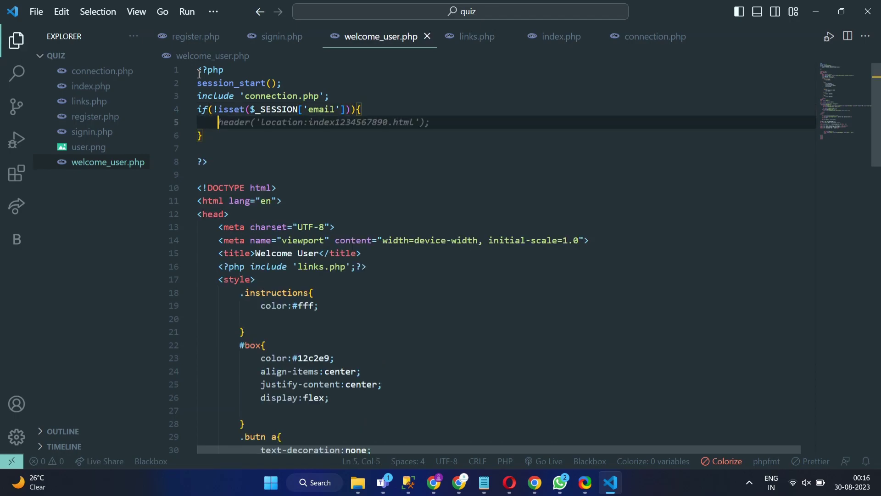
pyautogui.write('header')
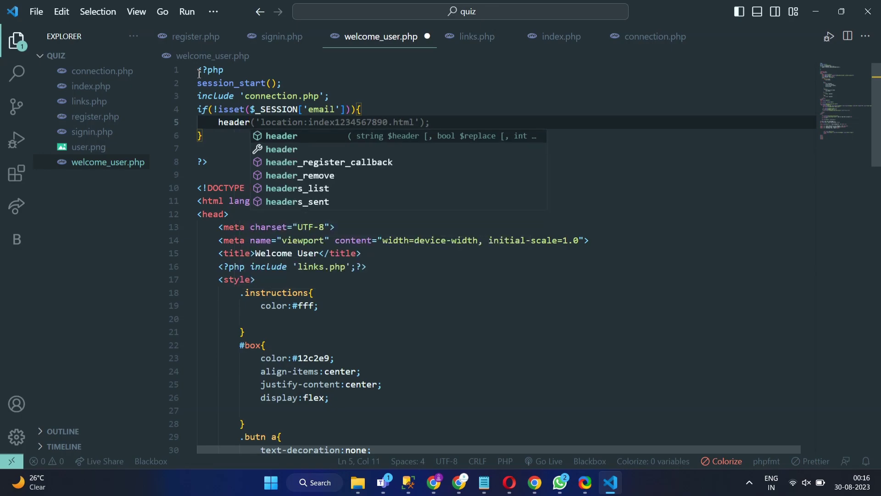
# Add a header redirect inside the condition targeting signin.php, and save
pyautogui.press('Tab')
pyautogui.press('Left')
pyautogui.press('Left')
pyautogui.press('Left')
pyautogui.press('Left')
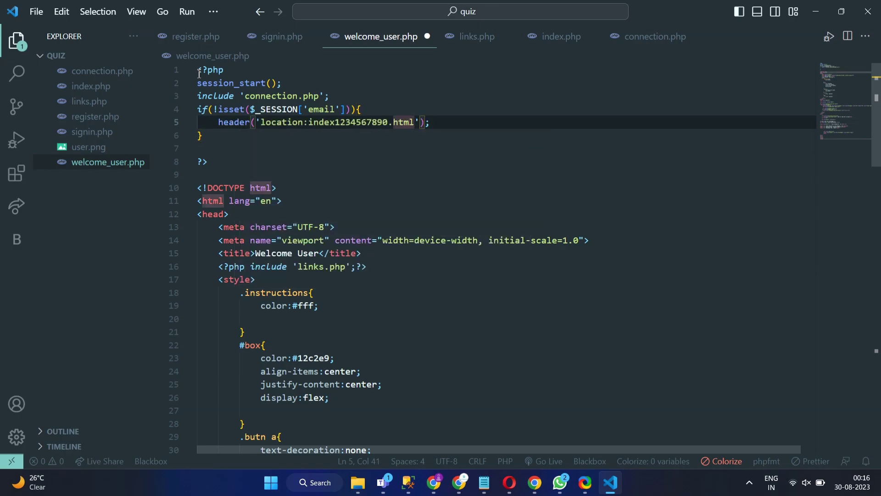
pyautogui.press('Right')
pyautogui.press('Right')
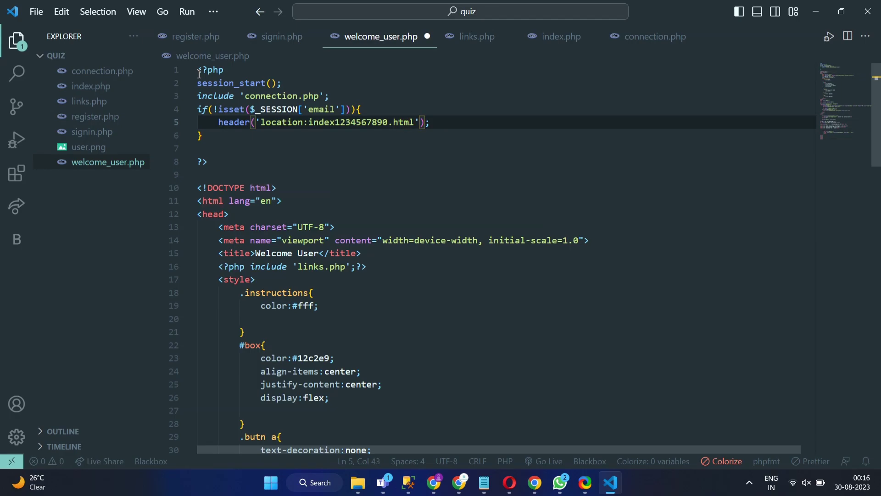
pyautogui.press('Left')
pyautogui.press('Left')
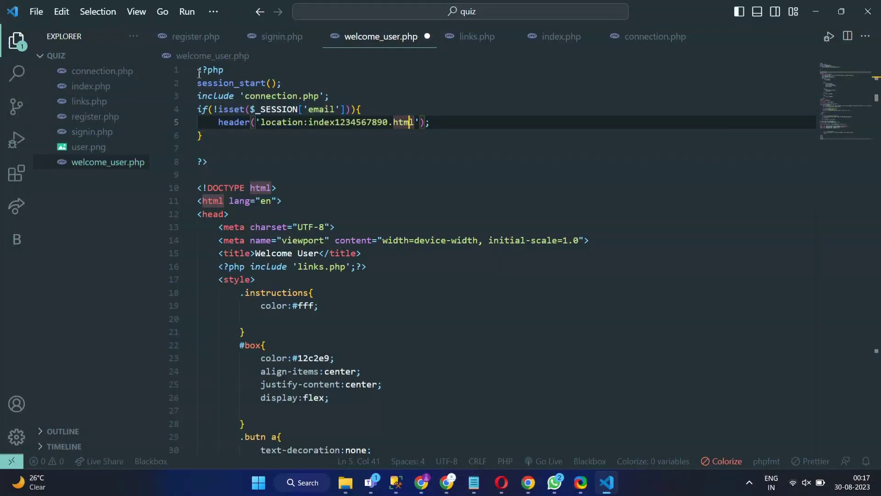
pyautogui.press('Delete')
pyautogui.press('BackSpace')
pyautogui.press('BackSpace')
pyautogui.press('BackSpace')
pyautogui.press('BackSpace')
pyautogui.press('BackSpace')
pyautogui.press('BackSpace')
pyautogui.press('BackSpace')
pyautogui.press('BackSpace')
pyautogui.press('BackSpace')
pyautogui.press('BackSpace')
pyautogui.write('dig')
pyautogui.press('BackSpace')
pyautogui.press('BackSpace')
pyautogui.press('BackSpace')
pyautogui.write('sgin')
pyautogui.press('BackSpace')
pyautogui.press('BackSpace')
pyautogui.press('BackSpace')
pyautogui.write('ignin.php')
pyautogui.hotkey('ctrl', 's')
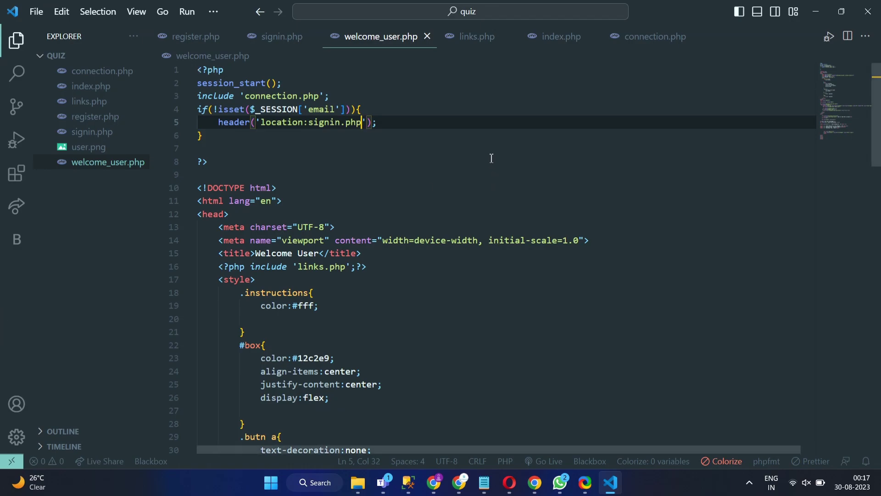
pyautogui.scroll(-2, 491, 166)
pyautogui.scroll(-2, 491, 168)
pyautogui.scroll(-6, 491, 169)
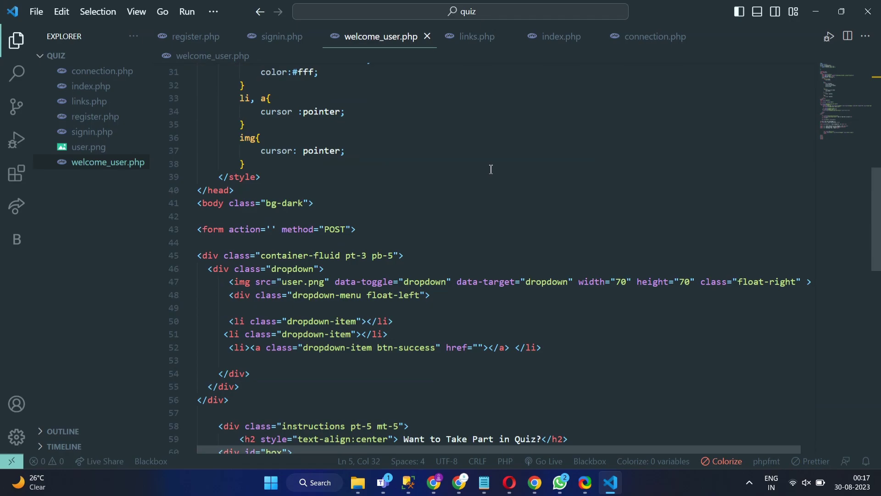
pyautogui.scroll(-6, 491, 168)
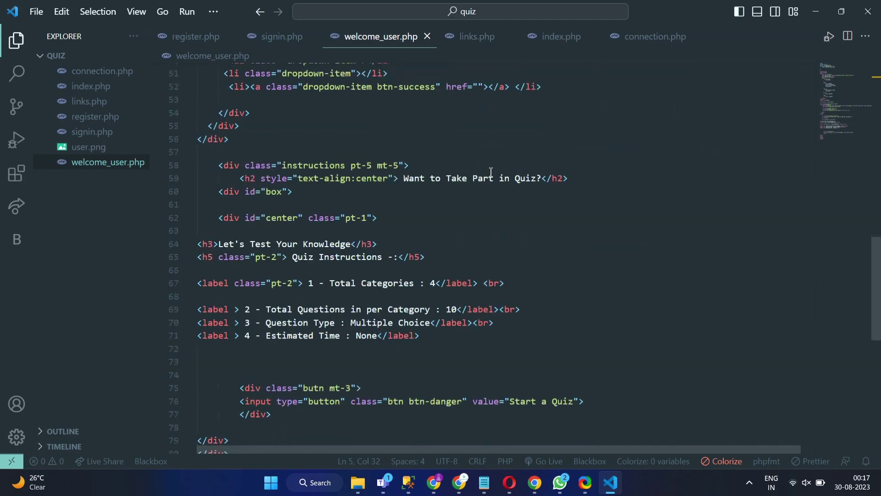
pyautogui.scroll(-4, 486, 176)
pyautogui.scroll(7, 483, 191)
pyautogui.scroll(1, 377, 240)
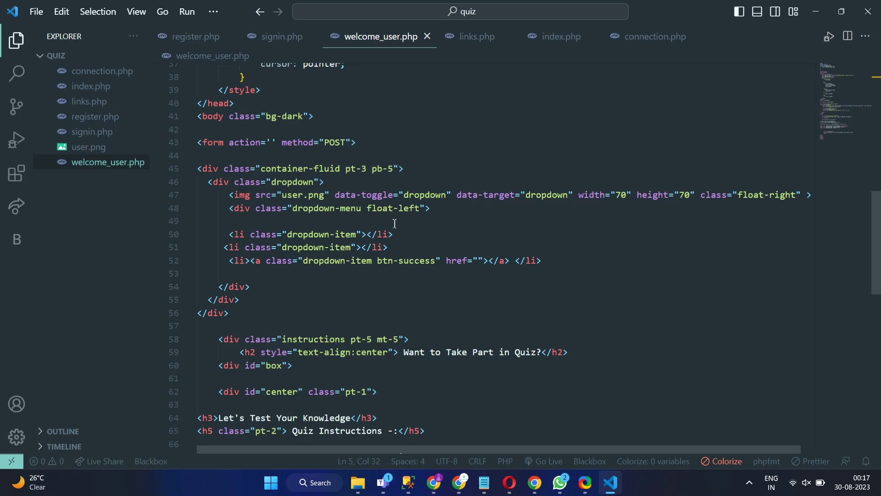
# Echo $_SESSION['name'] after 'Name :-' in the first dropdown item on line 50
pyautogui.click(366, 235)
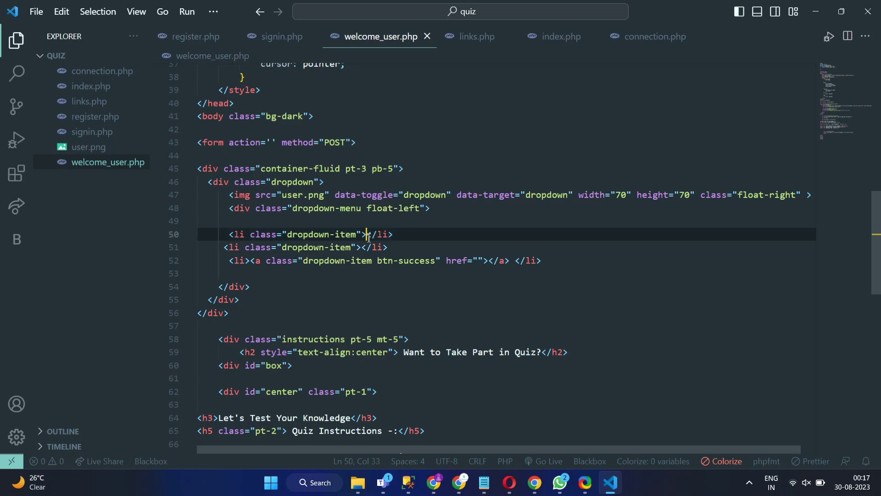
pyautogui.write('Name : ')
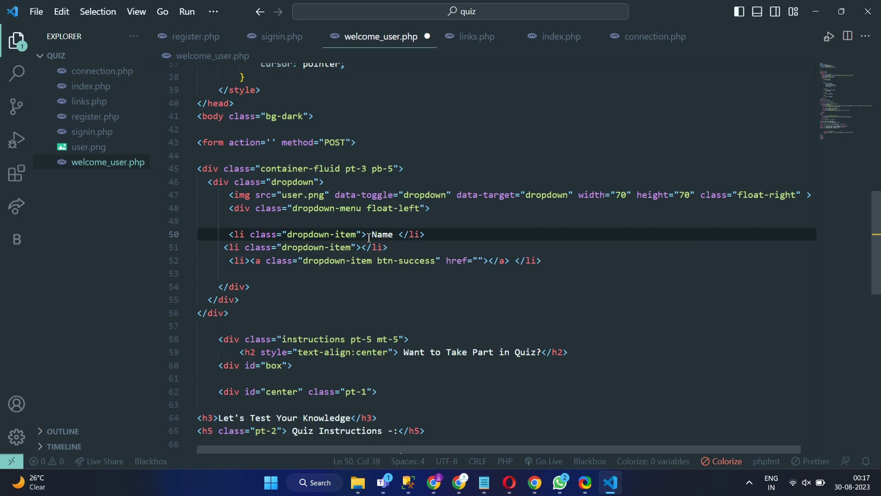
pyautogui.write('--')
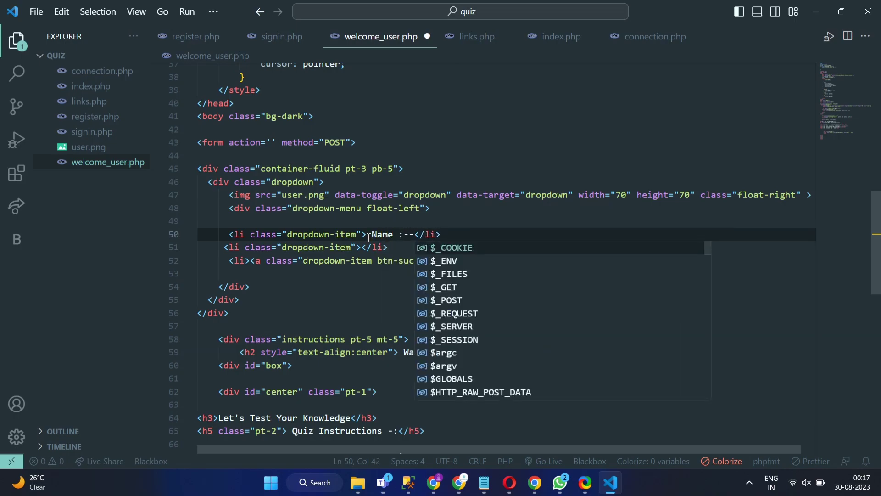
pyautogui.press('BackSpace')
pyautogui.press('BackSpace')
pyautogui.write('<?php ')
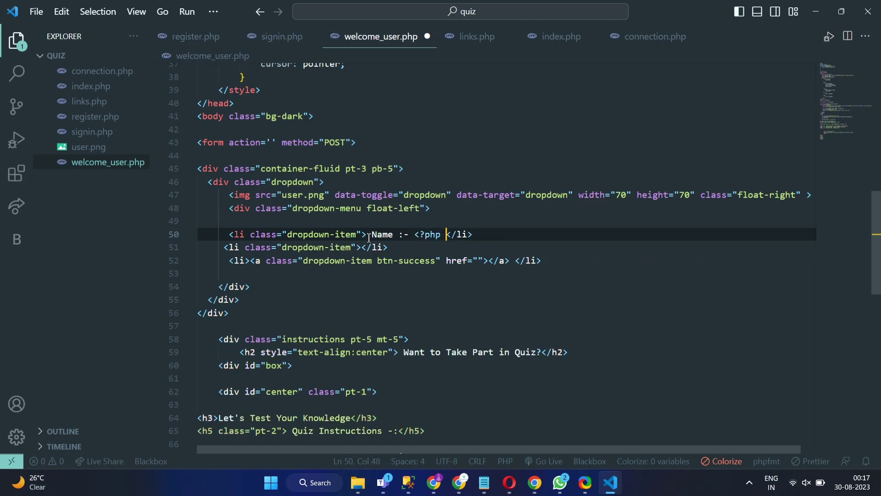
pyautogui.write('?>')
pyautogui.hotkey('ctrl', 's')
pyautogui.press('Left')
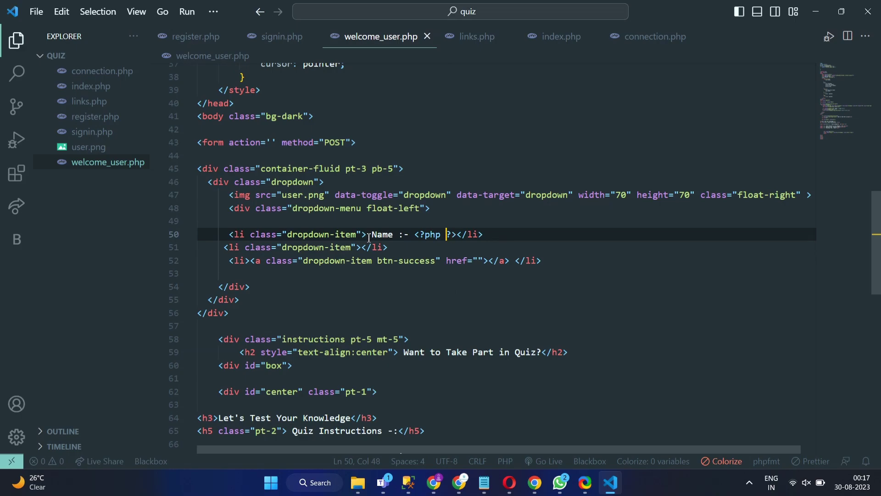
pyautogui.write('echo $_s')
pyautogui.press('Down')
pyautogui.press('Return')
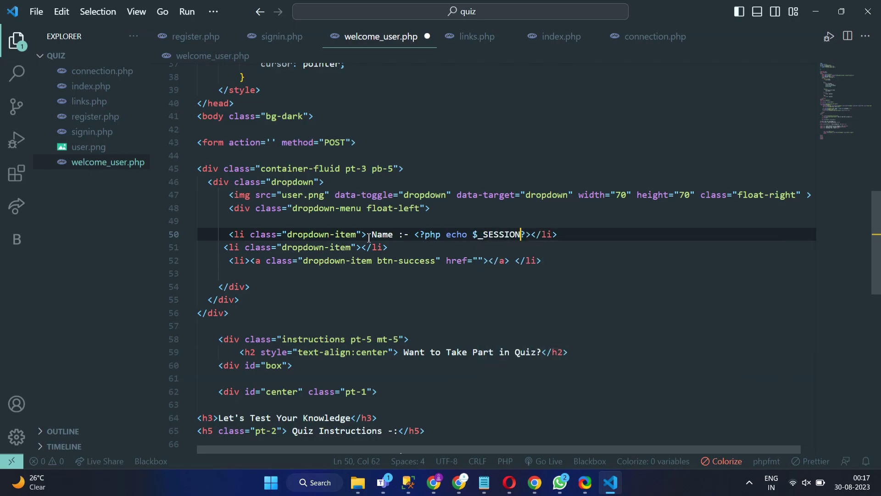
pyautogui.write('[')
pyautogui.write("'")
pyautogui.press('BackSpace')
pyautogui.write(']')
pyautogui.write("'")
pyautogui.write('name')
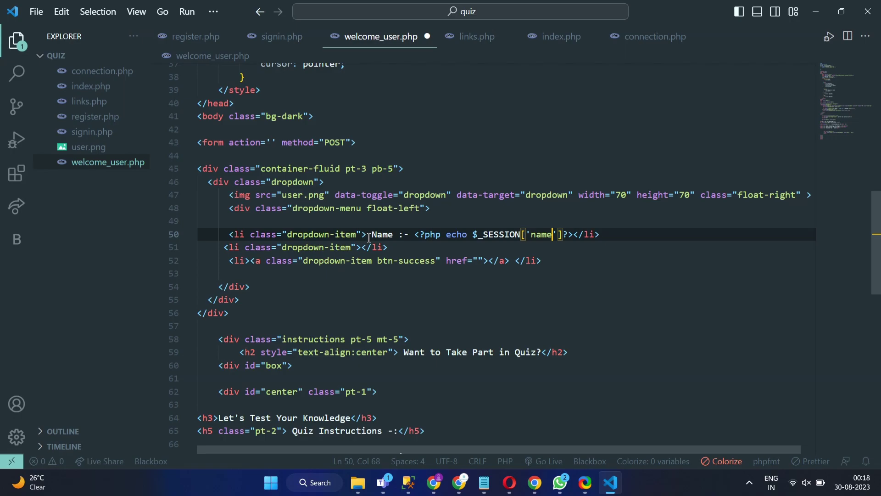
pyautogui.write("'")
pyautogui.write(';')
# Copy the name text from line 50 into line 51 and select it
pyautogui.press('Right')
pyautogui.hotkey('shift', 'Left')
pyautogui.hotkey('shift', 'Left')
pyautogui.hotkey('shift', 'Left')
pyautogui.hotkey('shift', 'Left')
pyautogui.hotkey('shift', 'Left')
pyautogui.hotkey('shift', 'Left')
pyautogui.hotkey('shift', 'Left')
pyautogui.hotkey('shift', 'Left')
pyautogui.hotkey('shift', 'Left')
pyautogui.hotkey('shift', 'Left')
pyautogui.hotkey('shift', 'Left')
pyautogui.hotkey('shift', 'Left')
pyautogui.hotkey('ctrl', 'c')
pyautogui.click(362, 247)
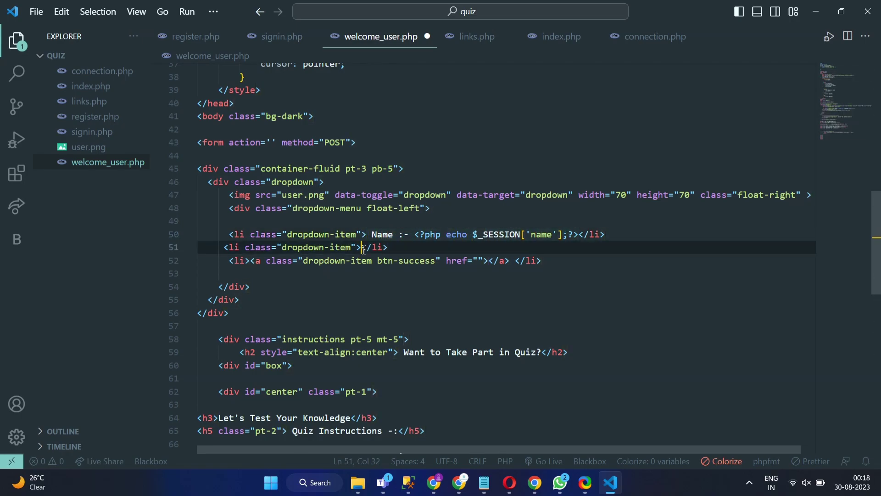
pyautogui.hotkey('ctrl', 'v')
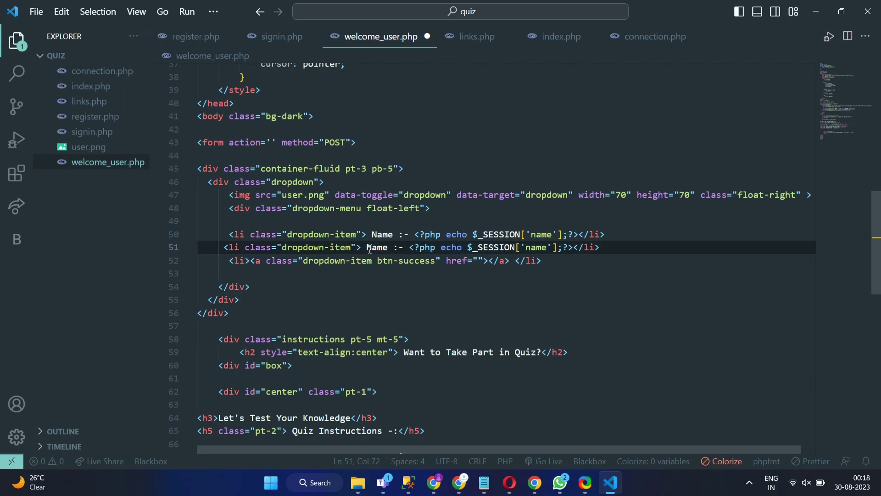
pyautogui.moveTo(606, 246); pyautogui.dragTo(233, 247)
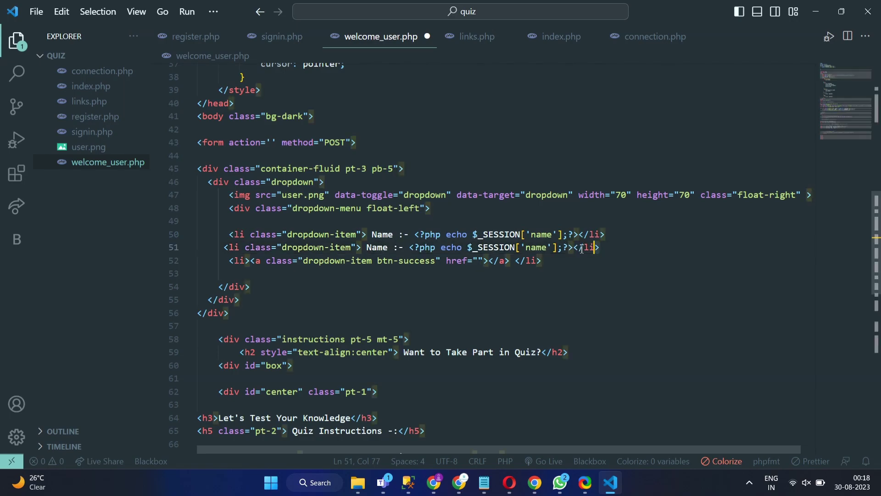
# Clear line 51's contents, save, and set the green link's href to Logut
pyautogui.press('BackSpace')
pyautogui.press('BackSpace')
pyautogui.press('BackSpace')
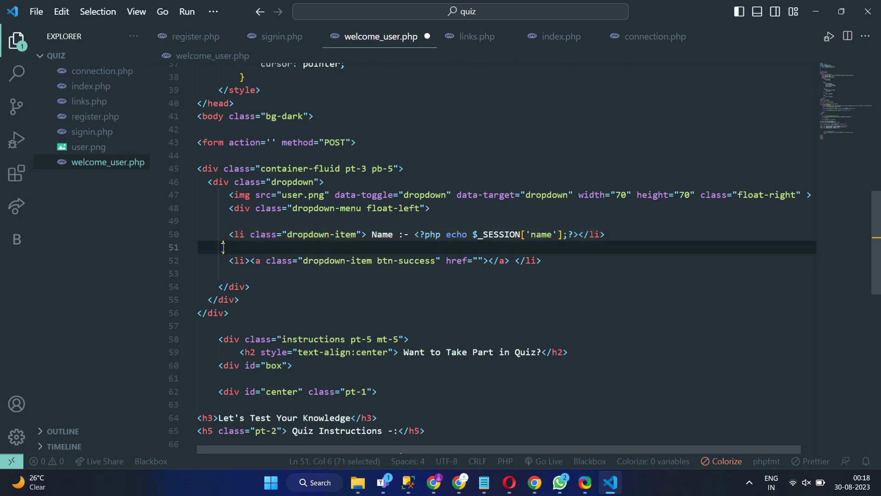
pyautogui.hotkey('ctrl', 's')
pyautogui.click(476, 260)
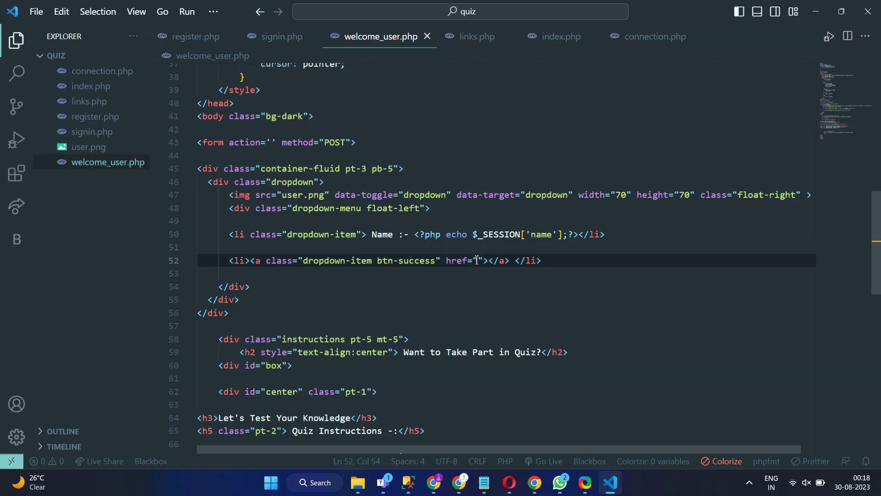
pyautogui.write('Logiu')
pyautogui.press('BackSpace')
pyautogui.press('BackSpace')
pyautogui.write('ut')
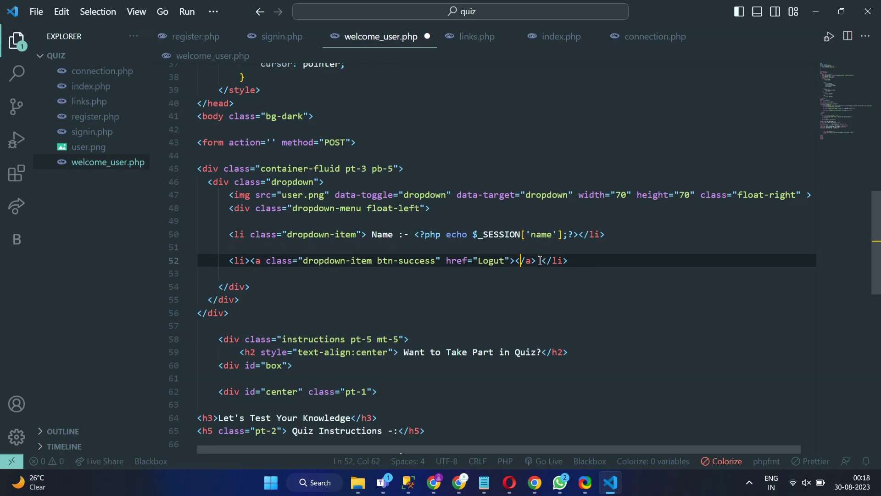
# Label the green dropdown link Logout and save welcome_user.php
pyautogui.press('Left')
pyautogui.press('Left')
pyautogui.write(':')
pyautogui.press('Escape')
pyautogui.press('BackSpace')
pyautogui.write('Logi')
pyautogui.press('BackSpace')
pyautogui.write('out')
pyautogui.hotkey('ctrl', 's')
pyautogui.hotkey('alt', 'Tab')
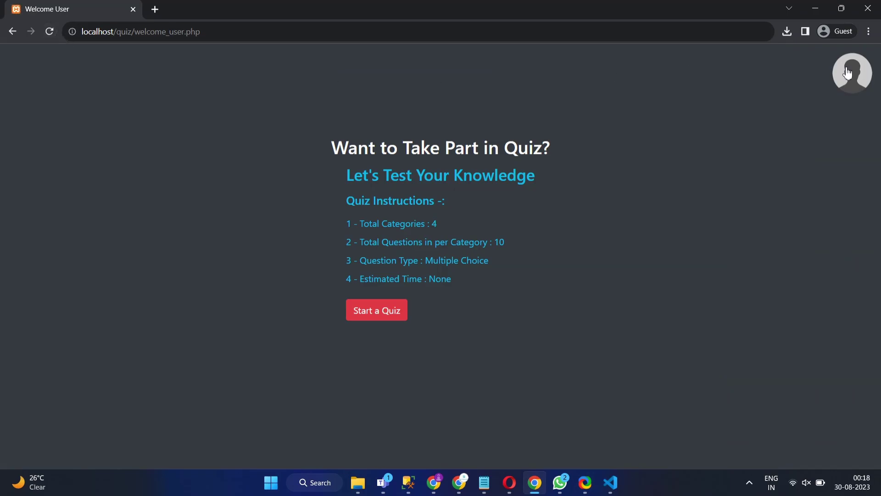
# Load the quiz home page by removing welcome_user.php from the address bar
pyautogui.click(610, 471)
pyautogui.scroll(1, 447, 240)
pyautogui.scroll(-1, 448, 239)
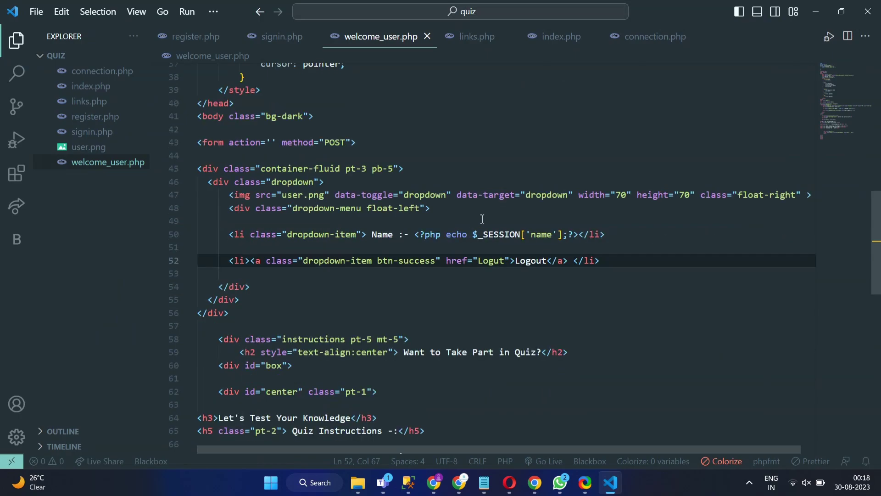
pyautogui.scroll(4, 482, 219)
pyautogui.scroll(8, 482, 219)
pyautogui.scroll(-7, 482, 219)
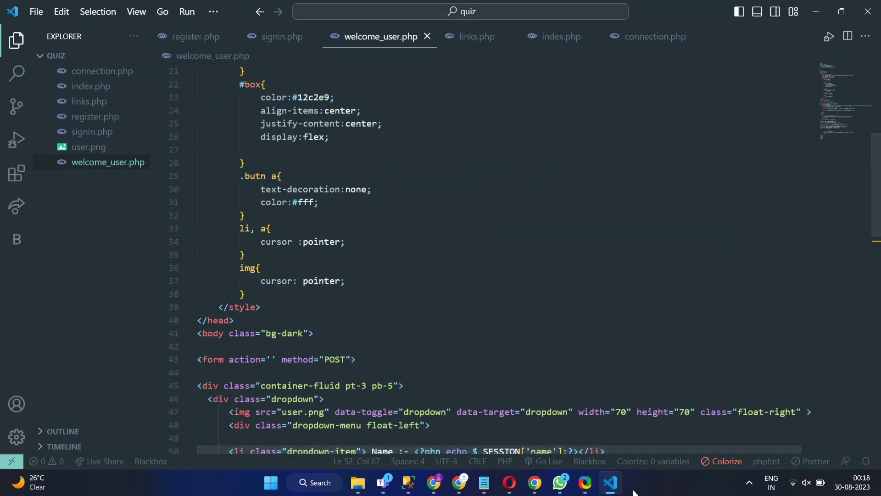
pyautogui.click(612, 484)
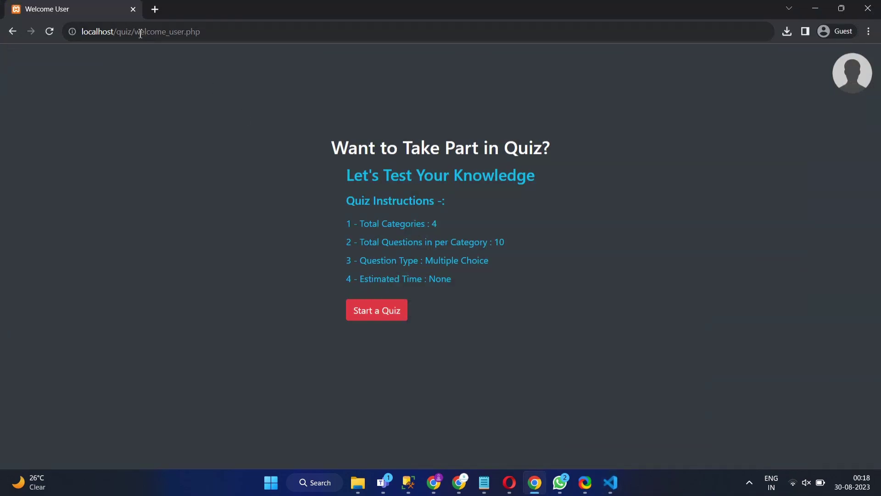
pyautogui.moveTo(135, 32); pyautogui.dragTo(267, 32)
pyautogui.press('BackSpace')
pyautogui.press('Return')
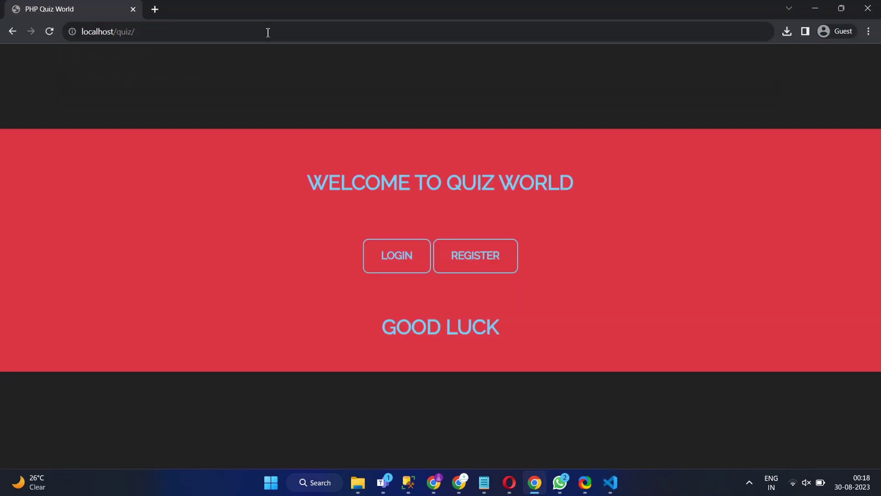
# Sign in with the test account's email and password
pyautogui.click(379, 256)
pyautogui.click(353, 214)
pyautogui.write('test@gmail.com')
pyautogui.press('Tab')
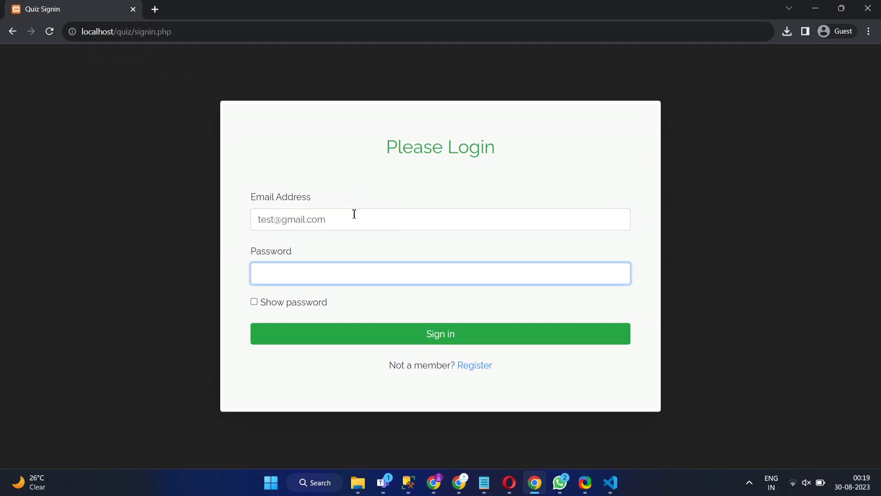
pyautogui.write('12123')
pyautogui.press('Return')
pyautogui.press('Return')
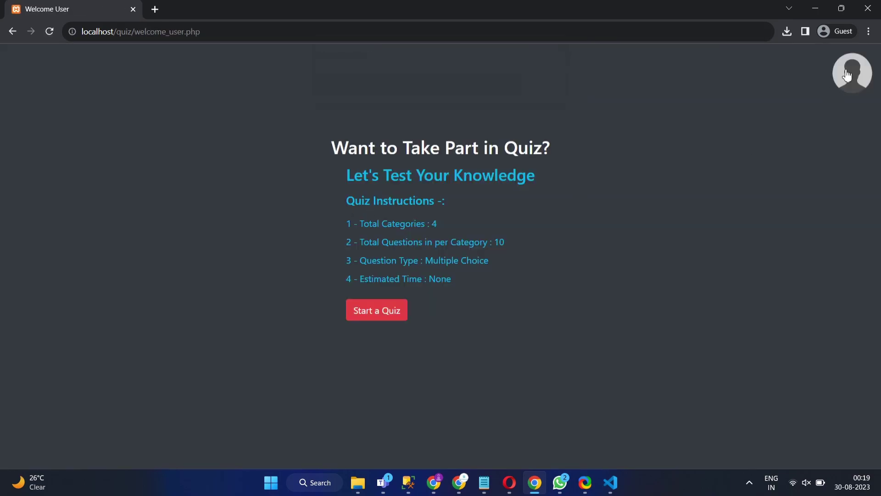
# Bring Visual Studio Code to the front to review welcome_user.php
pyautogui.click(611, 482)
pyautogui.scroll(-3, 463, 262)
pyautogui.scroll(-1, 463, 262)
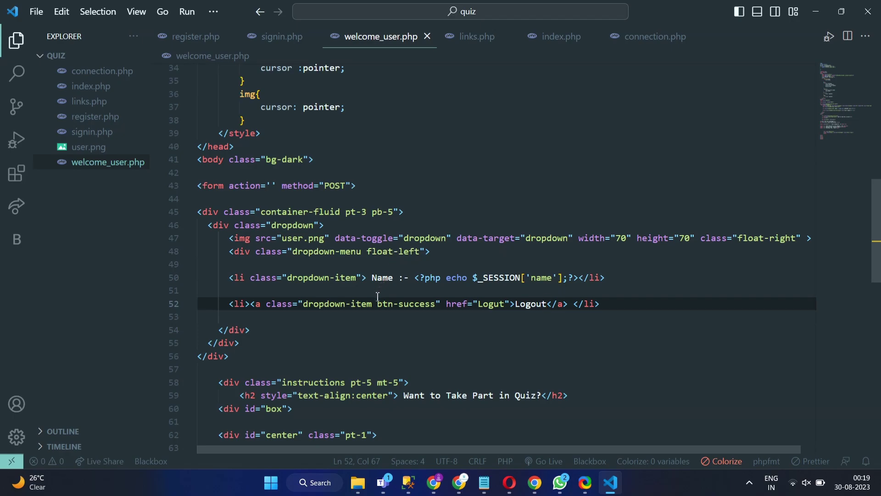
pyautogui.scroll(-1, 375, 298)
pyautogui.scroll(1, 375, 299)
pyautogui.scroll(1, 376, 300)
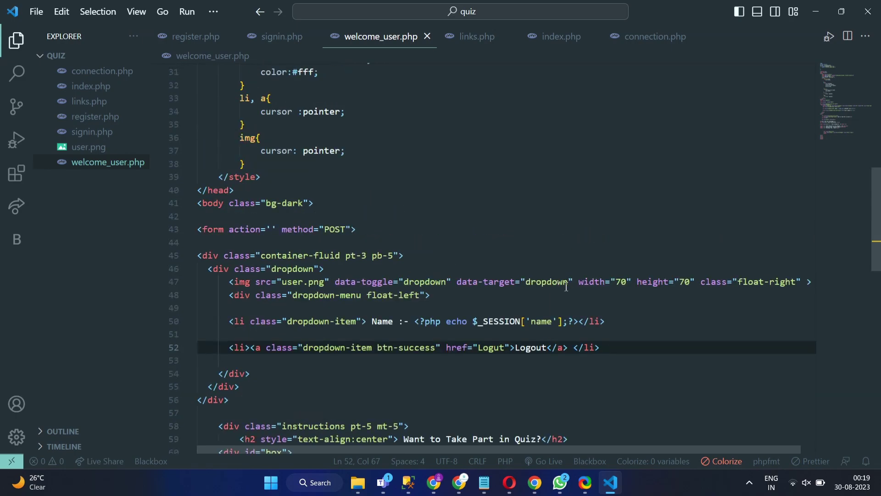
pyautogui.scroll(5, 475, 298)
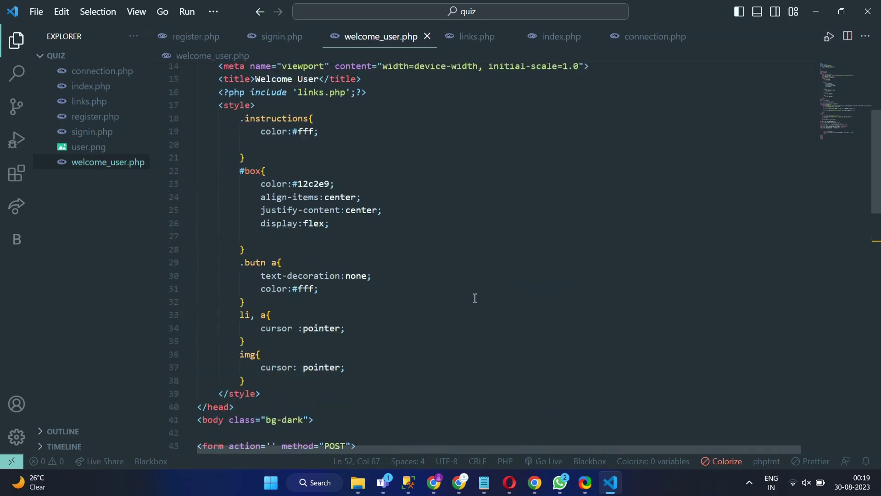
pyautogui.scroll(5, 466, 294)
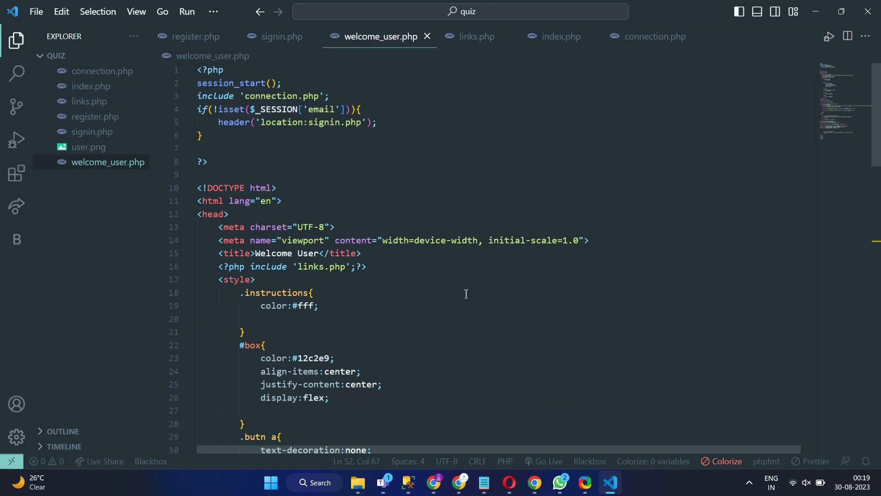
pyautogui.scroll(-2, 465, 294)
pyautogui.scroll(-5, 466, 294)
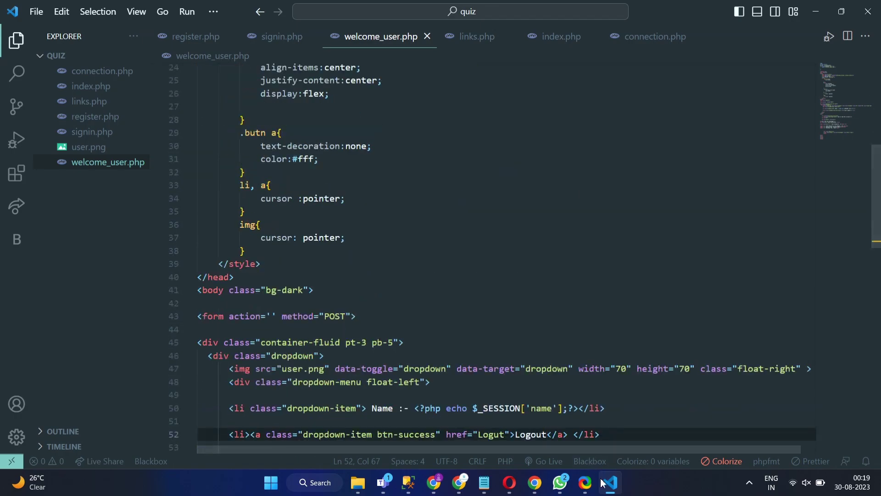
# Inspect the jQuery error's util.js source, clear the console, and reload the page
pyautogui.hotkey('alt', 'Tab')
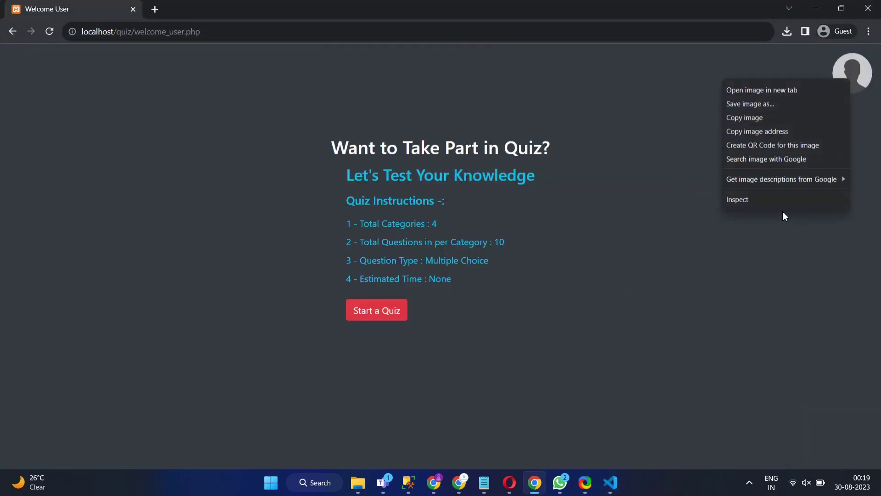
pyautogui.click(750, 200)
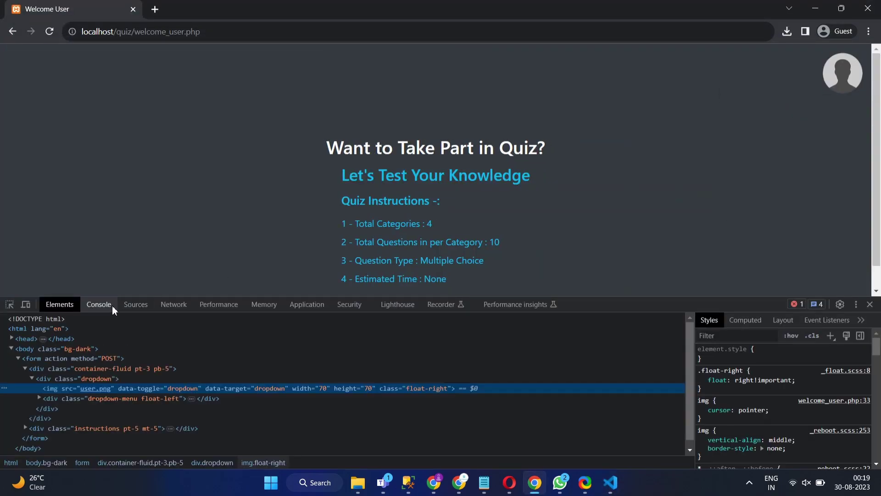
pyautogui.click(104, 304)
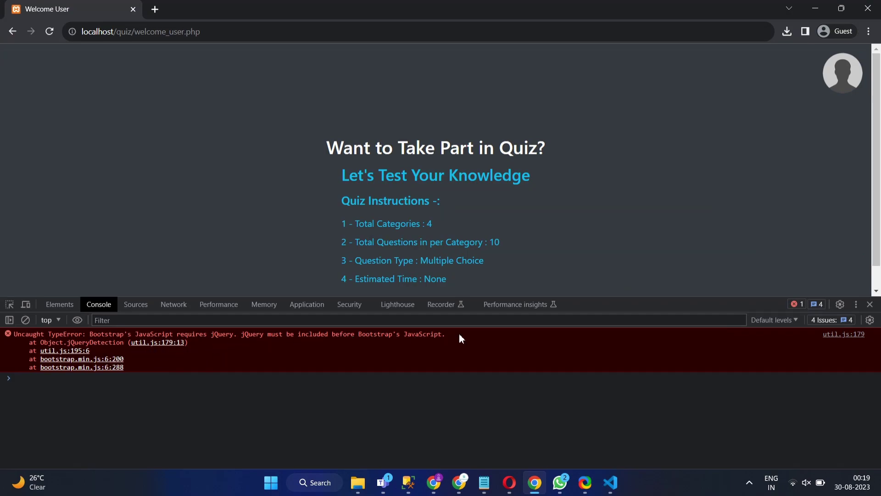
pyautogui.click(837, 335)
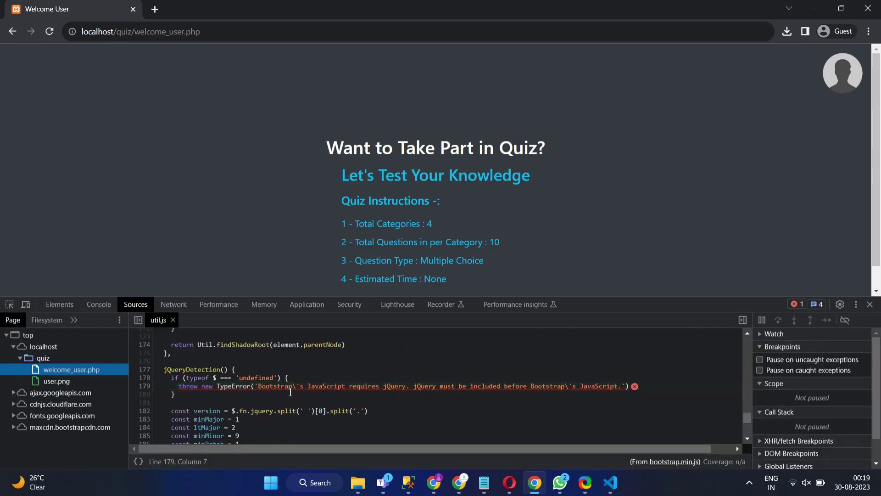
pyautogui.click(97, 303)
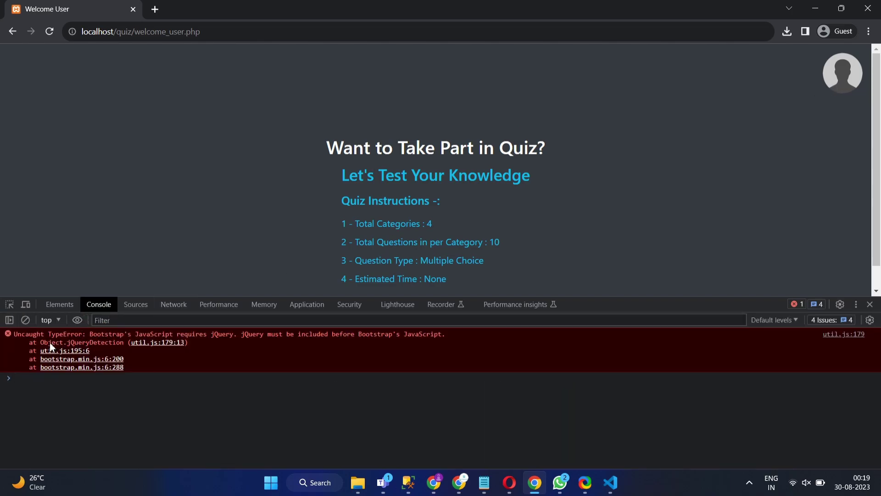
pyautogui.click(26, 320)
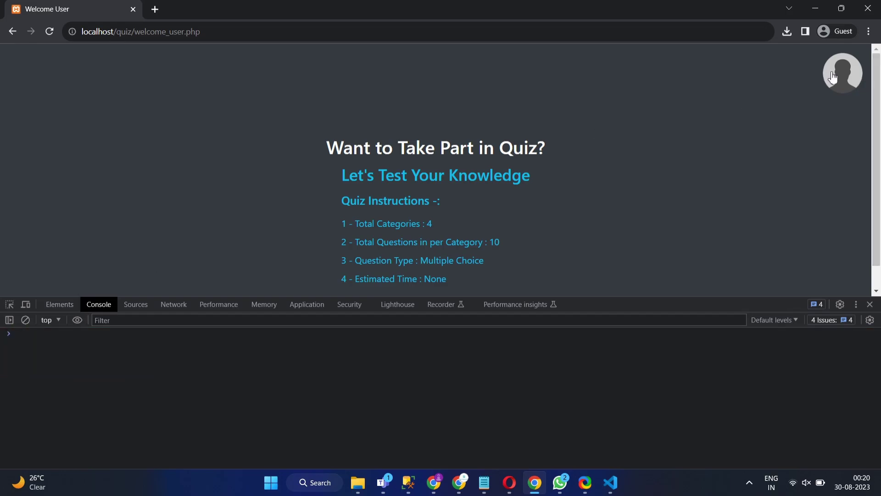
pyautogui.click(48, 37)
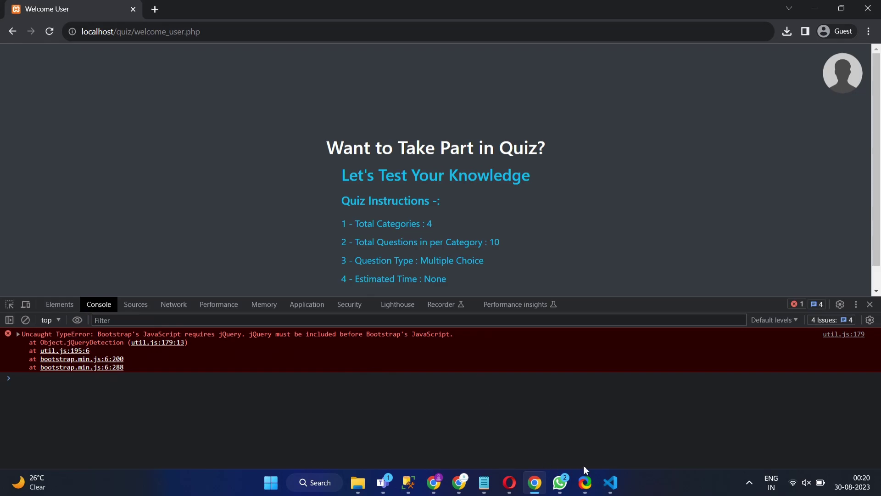
# Copy the jQuery CDN script line from links.php
pyautogui.click(610, 483)
pyautogui.scroll(3, 378, 242)
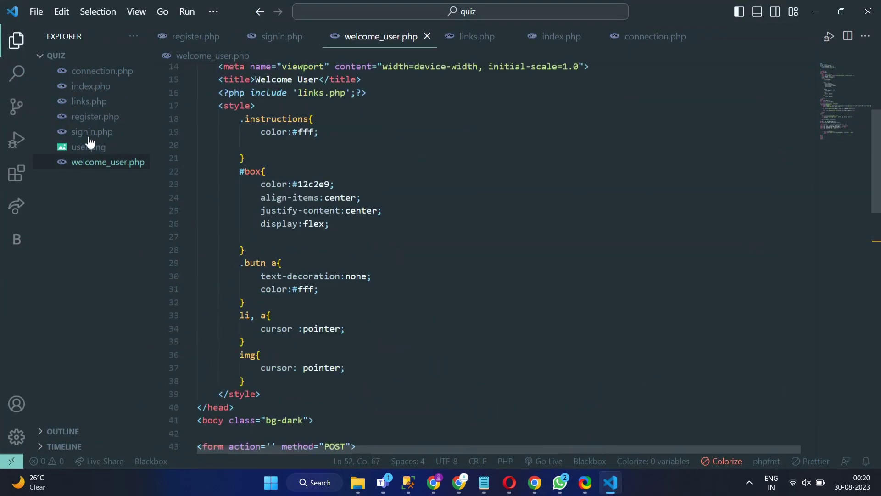
pyautogui.click(88, 101)
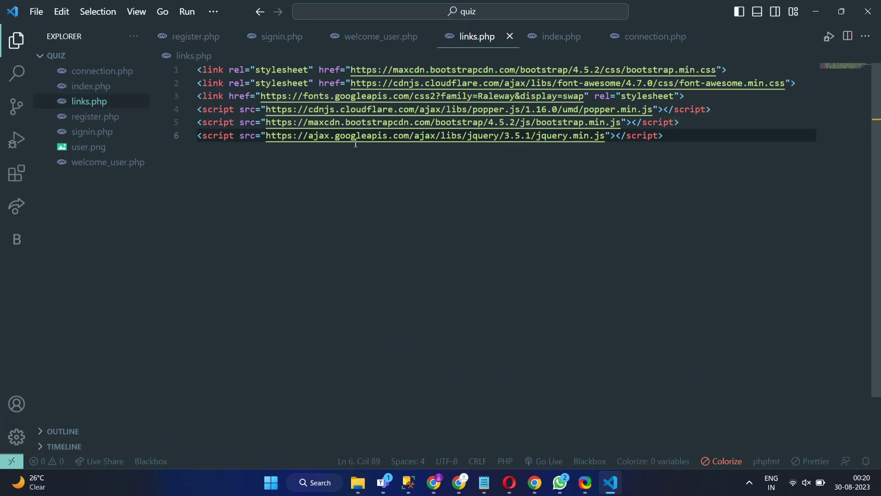
pyautogui.moveTo(685, 142); pyautogui.dragTo(184, 136)
pyautogui.hotkey('ctrl', 'c')
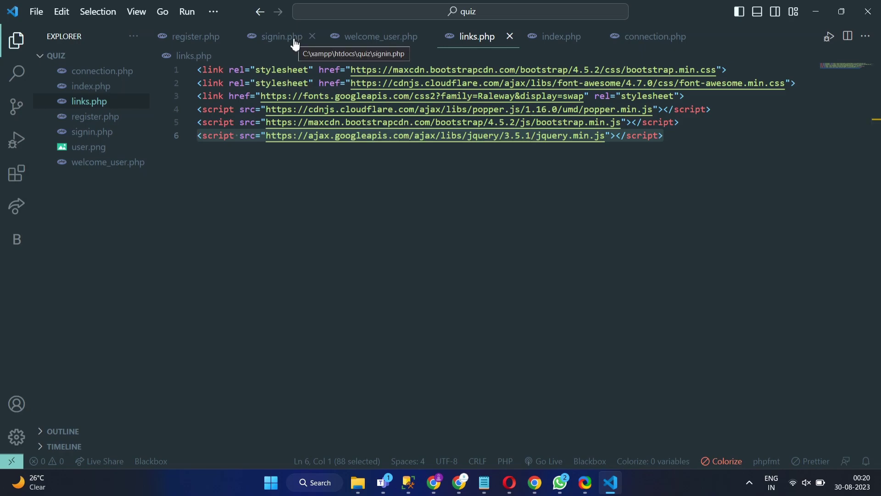
pyautogui.click(420, 39)
pyautogui.scroll(-10, 615, 200)
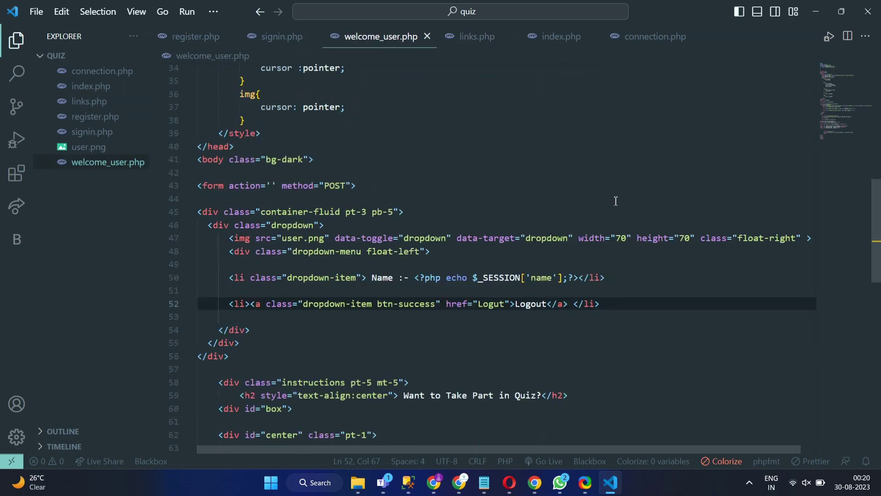
pyautogui.scroll(-10, 615, 200)
pyautogui.scroll(-3, 376, 195)
pyautogui.scroll(3, 278, 191)
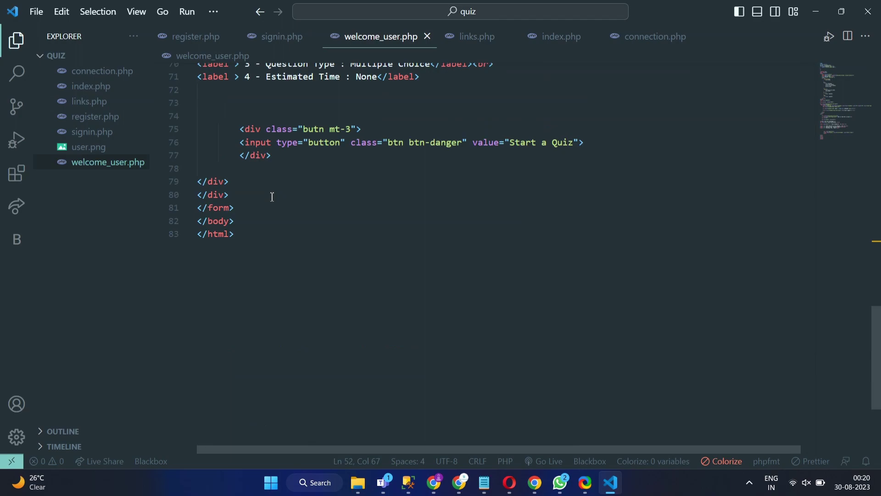
# Paste the jQuery line into a new script block after </form> and save
pyautogui.click(270, 204)
pyautogui.press('Return')
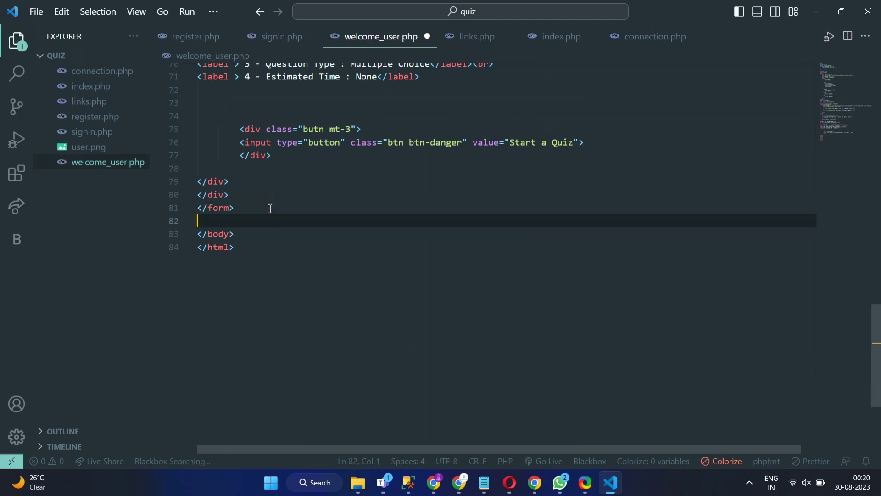
pyautogui.write('scr')
pyautogui.press('Return')
pyautogui.hotkey('ctrl', 'v')
pyautogui.hotkey('ctrl', 's')
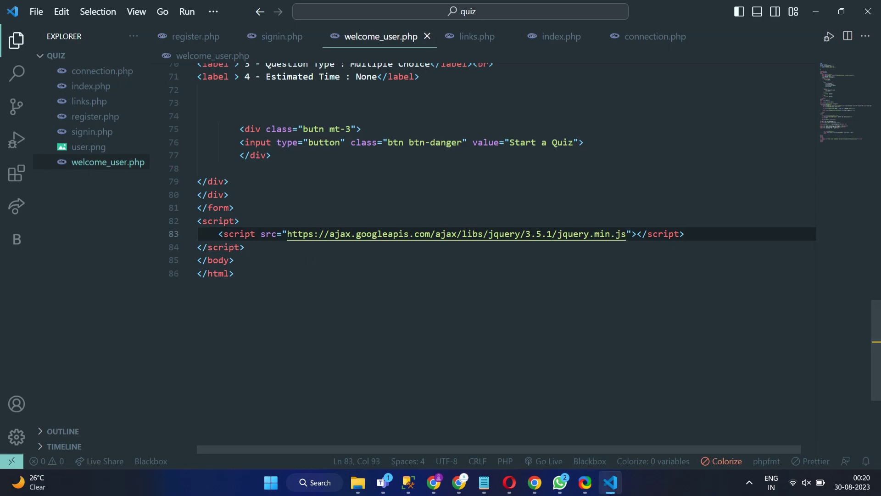
pyautogui.hotkey('alt', 'Tab')
# Reload the page twice and view the welcome_user.php:80 syntax error in Sources
pyautogui.click(50, 32)
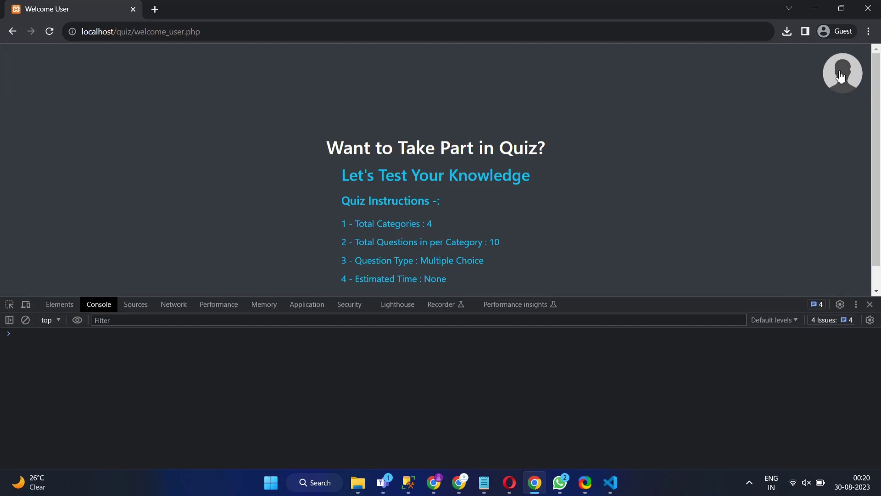
pyautogui.click(48, 35)
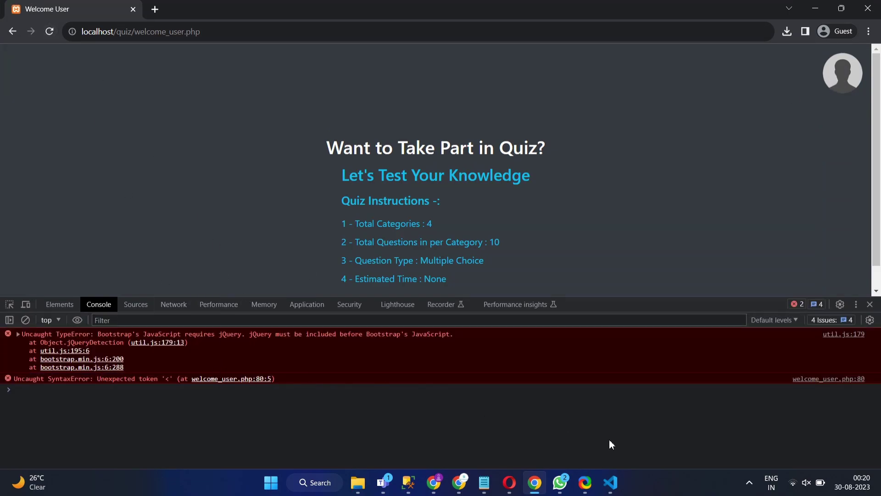
pyautogui.click(610, 482)
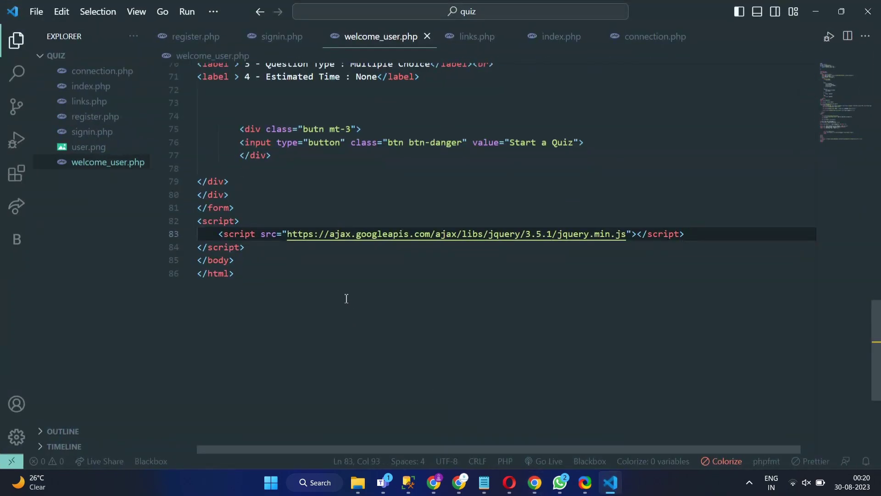
pyautogui.scroll(1, 388, 227)
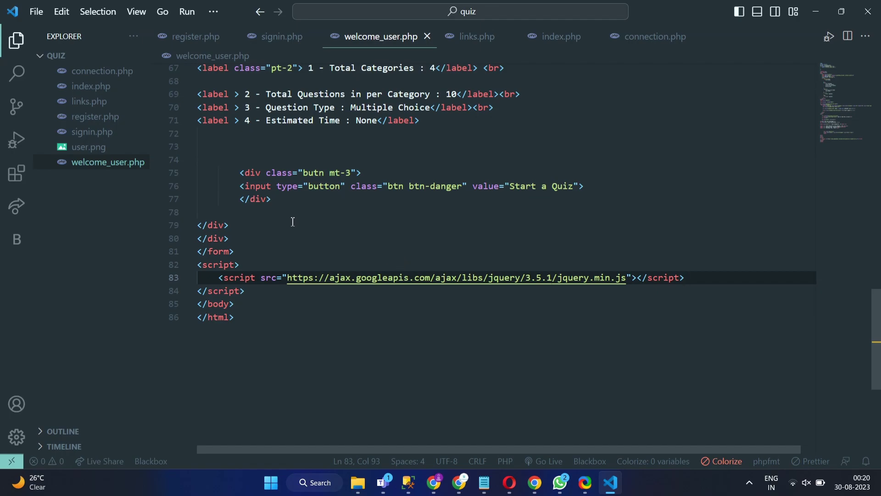
pyautogui.click(535, 482)
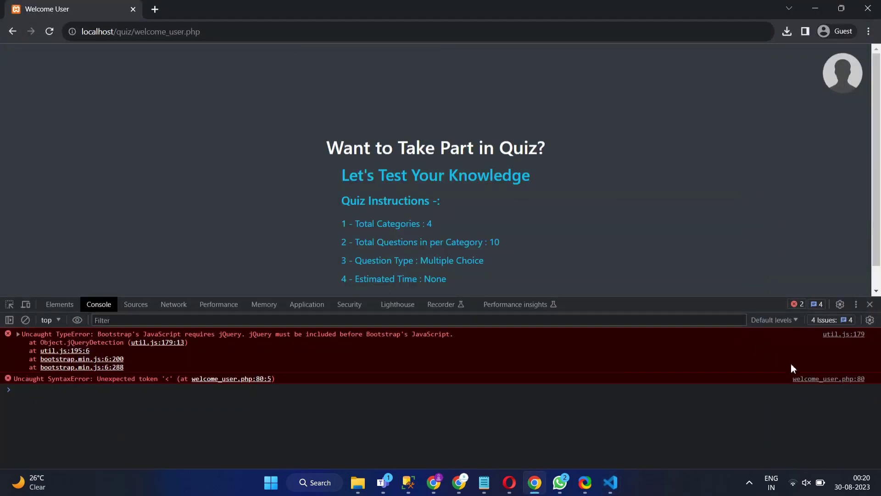
pyautogui.click(802, 379)
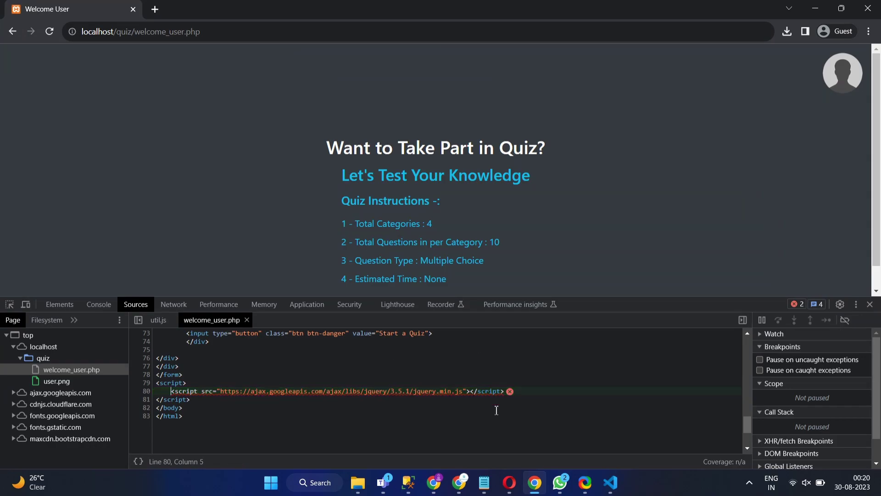
pyautogui.click(611, 481)
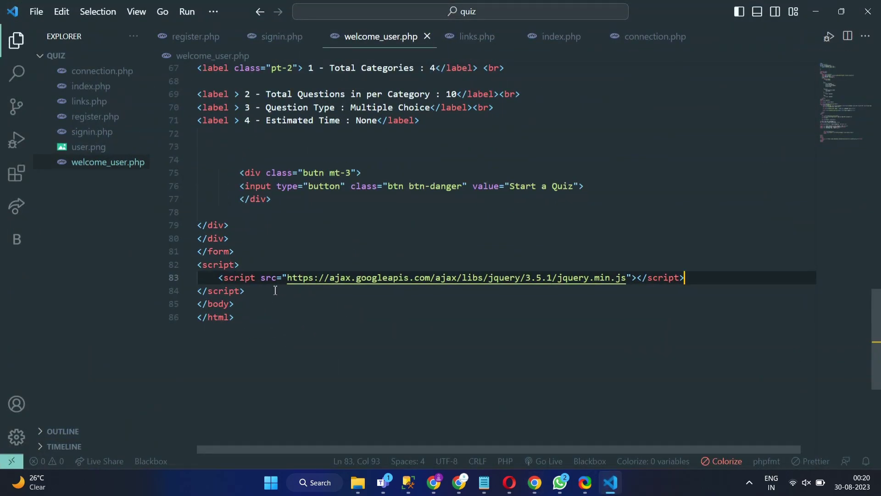
# Cut the jQuery script line from line 6 of links.php
pyautogui.moveTo(275, 290); pyautogui.dragTo(203, 266)
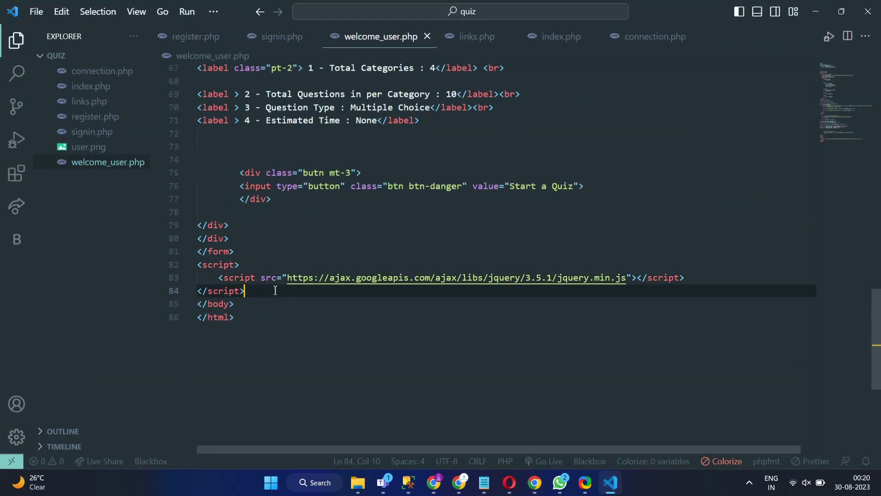
pyautogui.click(202, 269)
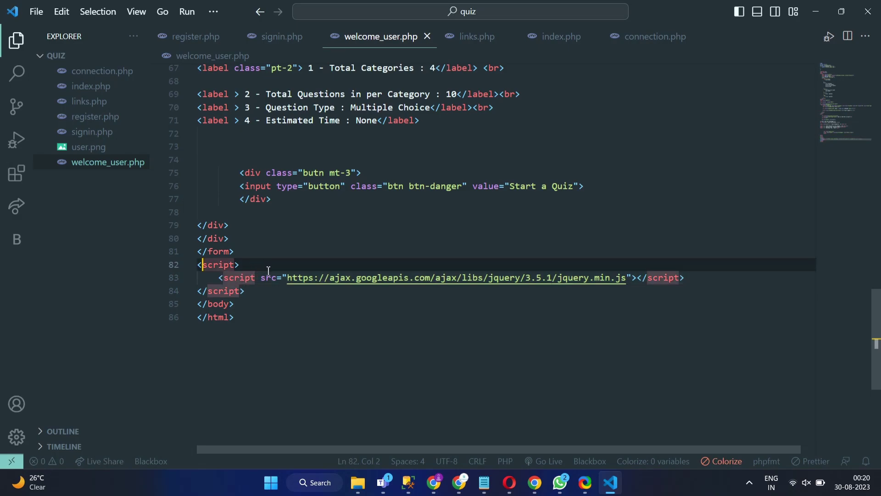
pyautogui.click(472, 41)
pyautogui.click(674, 138)
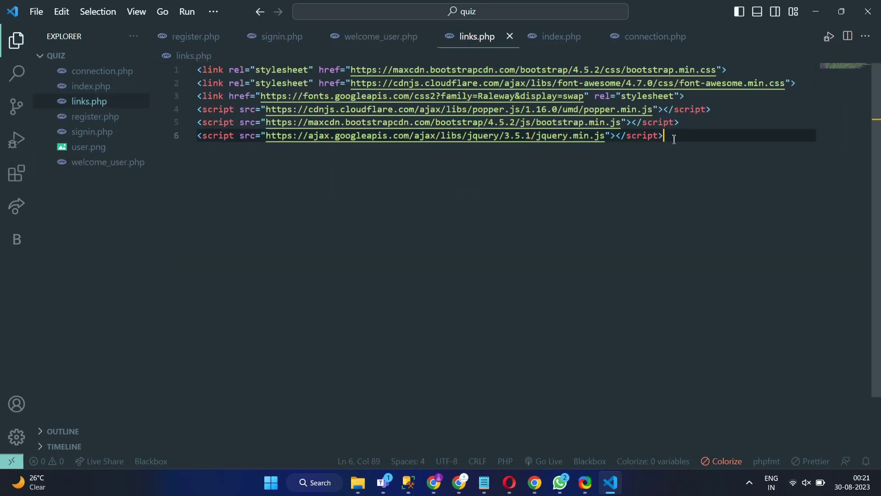
pyautogui.moveTo(673, 138); pyautogui.dragTo(199, 136)
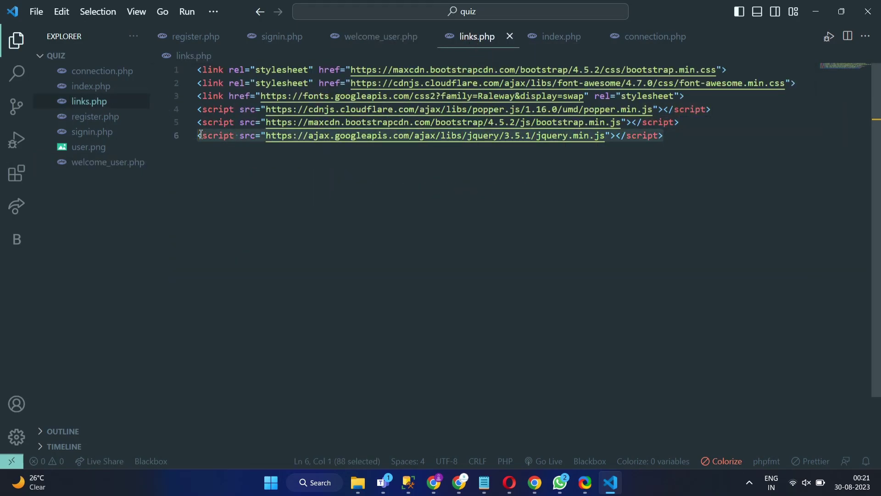
pyautogui.hotkey('ctrl', 'x')
# Reload the page in Chrome and check the source line of the console's syntax error
pyautogui.click(610, 482)
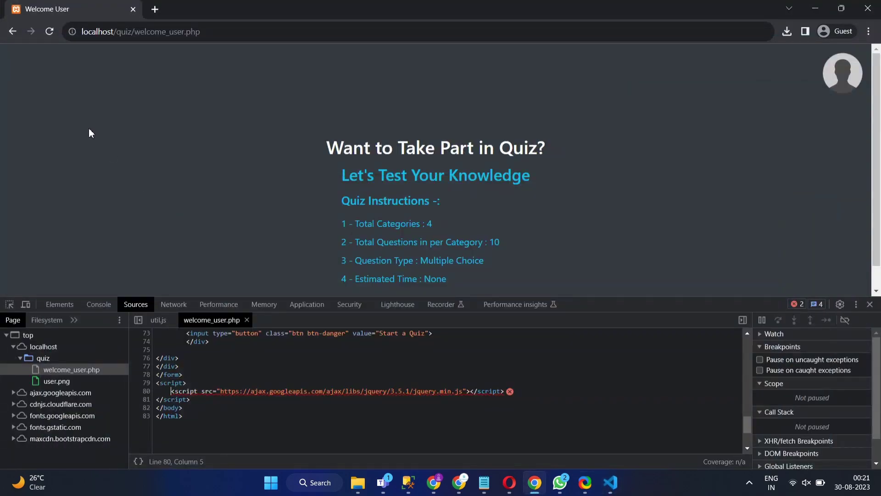
pyautogui.click(49, 33)
pyautogui.click(99, 304)
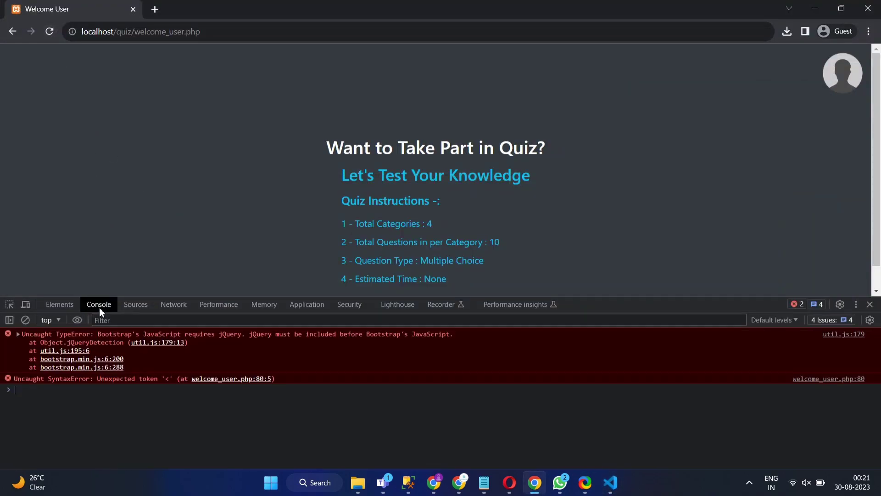
pyautogui.click(224, 378)
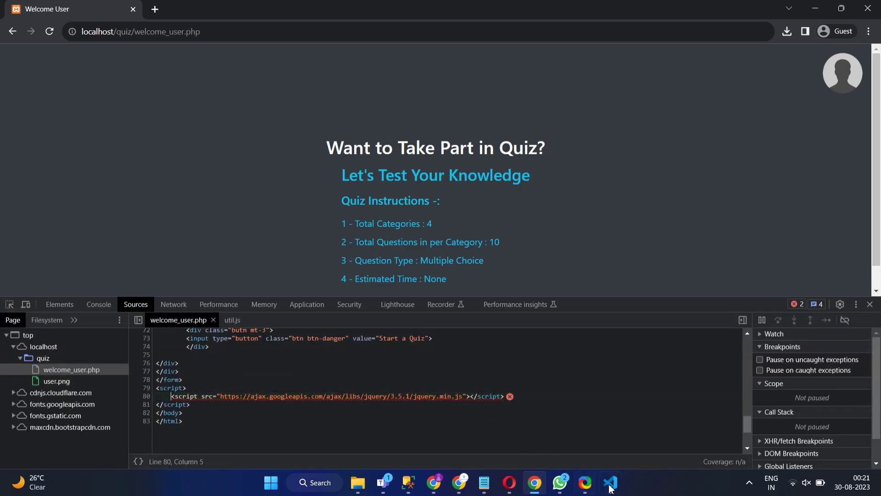
# Paste the jQuery line back into links.php and save it
pyautogui.click(610, 483)
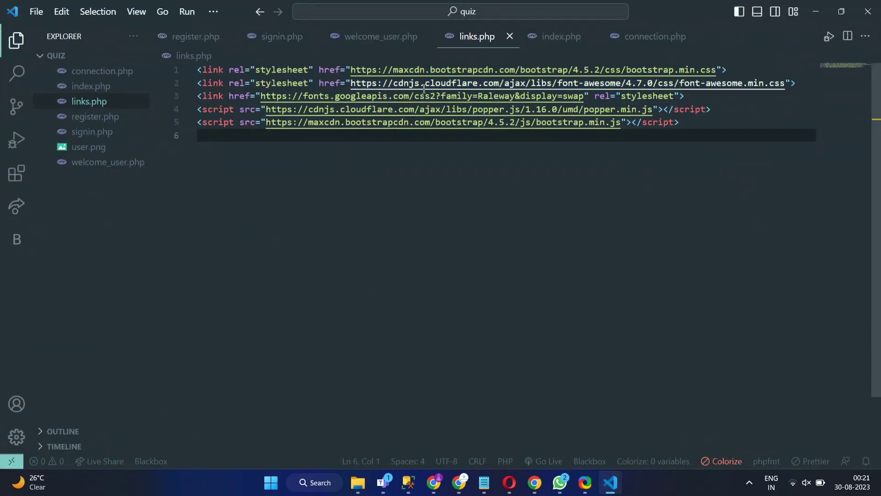
pyautogui.hotkey('ctrl', 'v')
pyautogui.hotkey('ctrl', 's')
# Remove the jQuery script tag from line 83 of welcome_user.php
pyautogui.click(371, 37)
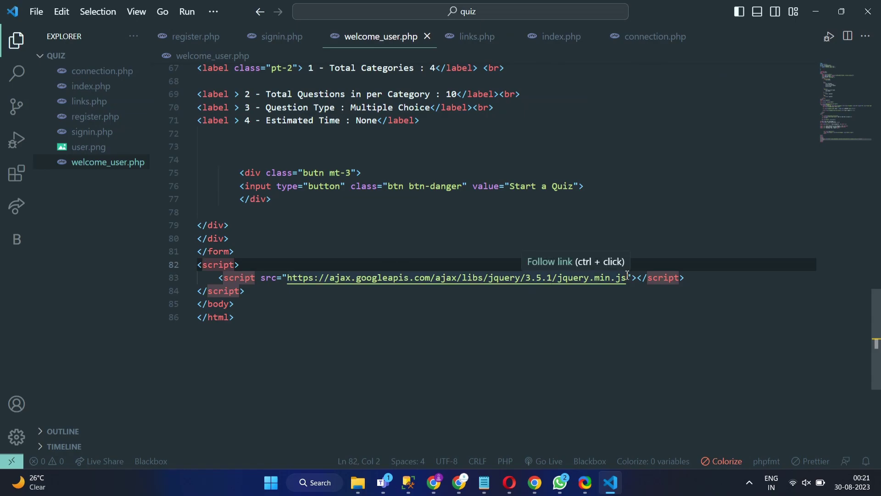
pyautogui.click(686, 278)
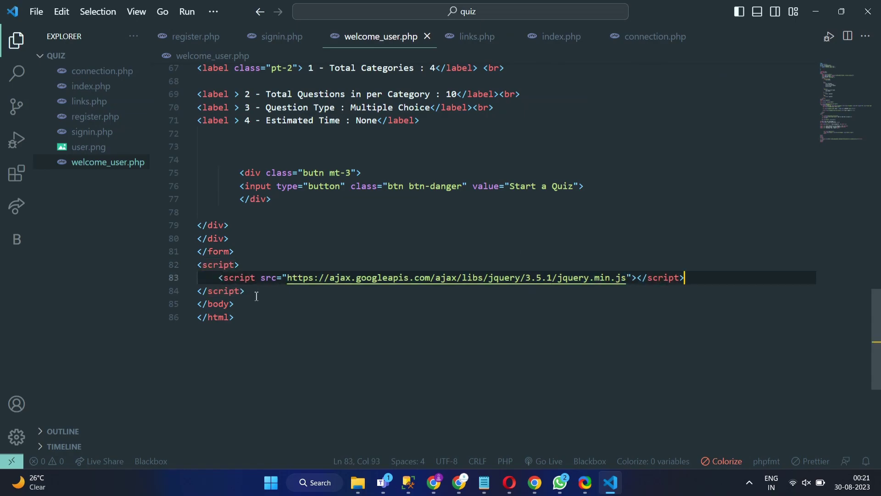
pyautogui.moveTo(218, 278); pyautogui.dragTo(707, 275)
pyautogui.press('BackSpace')
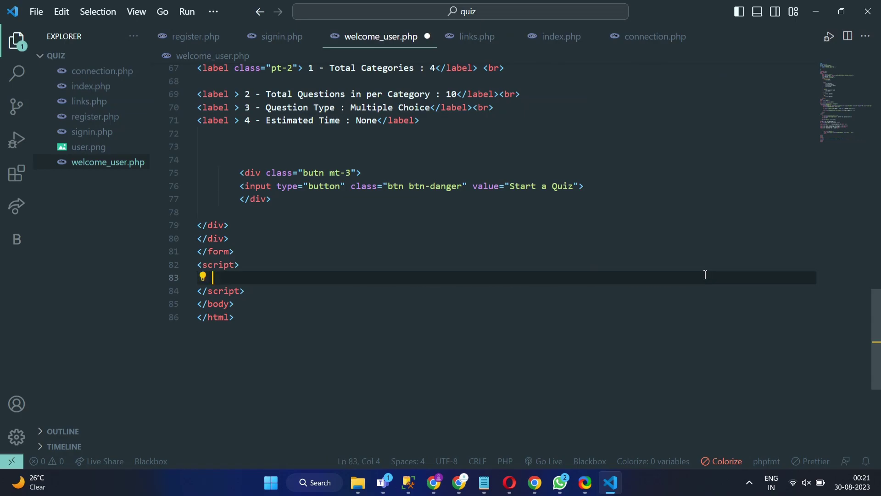
# Paste the jQuery 3.5.1 script tag on line 17 and reload the page in Chrome
pyautogui.moveTo(854, 131); pyautogui.dragTo(848, 77)
pyautogui.scroll(5, 848, 77)
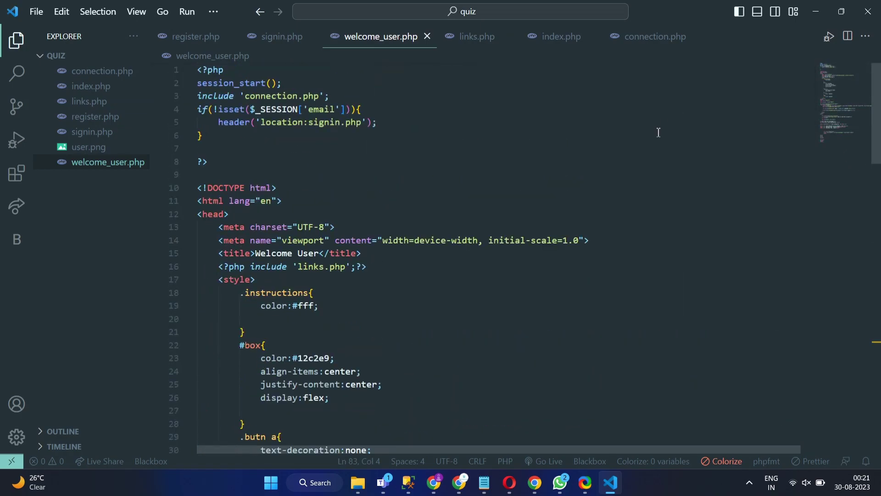
pyautogui.click(388, 266)
pyautogui.press('Return')
pyautogui.hotkey('ctrl', 'v')
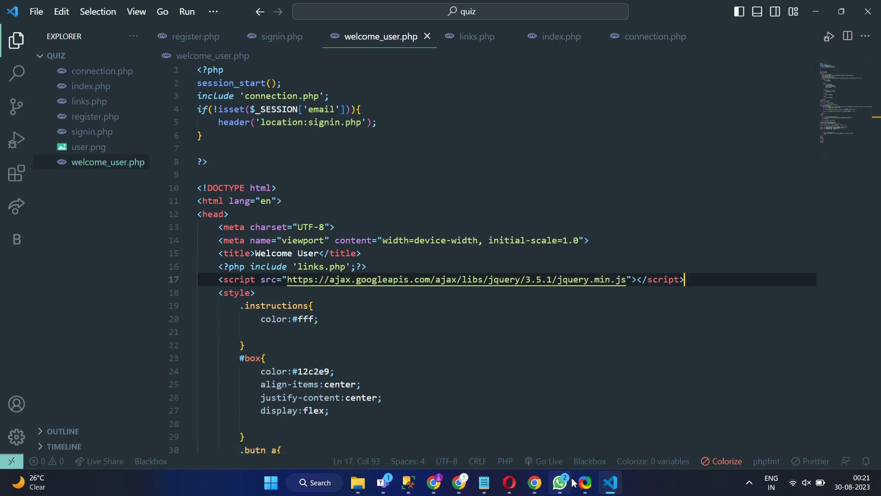
pyautogui.click(534, 482)
pyautogui.click(55, 33)
# Reload the welcome page, clear the Bootstrap-requires-jQuery console error, and return to VS Code
pyautogui.click(100, 307)
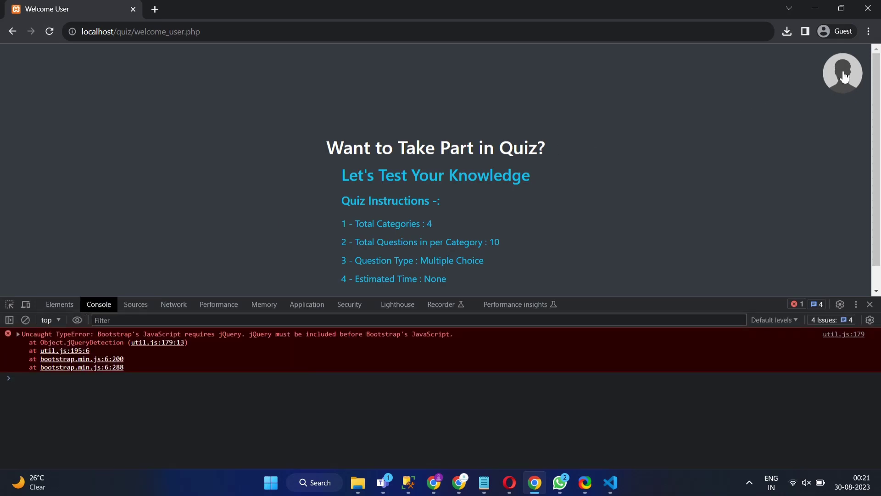
pyautogui.click(25, 320)
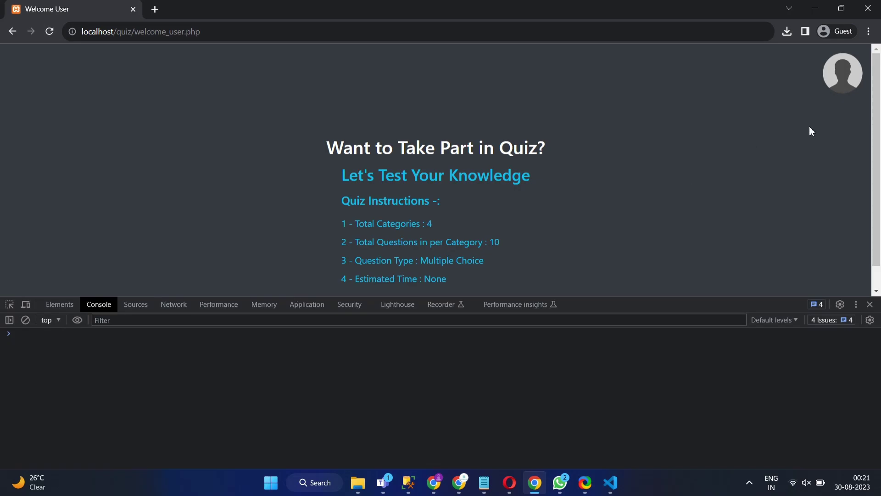
pyautogui.click(609, 480)
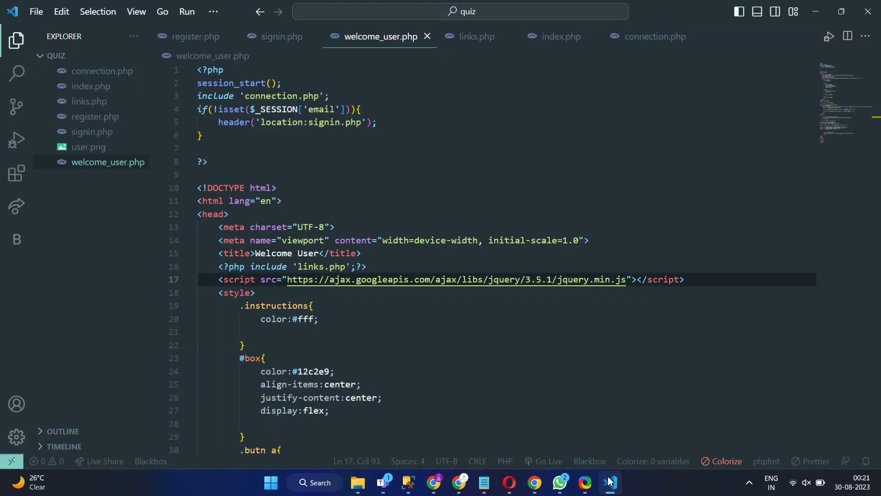
pyautogui.scroll(-3, 251, 154)
pyautogui.scroll(3, 251, 154)
# Delete the links.php include from line 16 of welcome_user.php and save
pyautogui.click(845, 113)
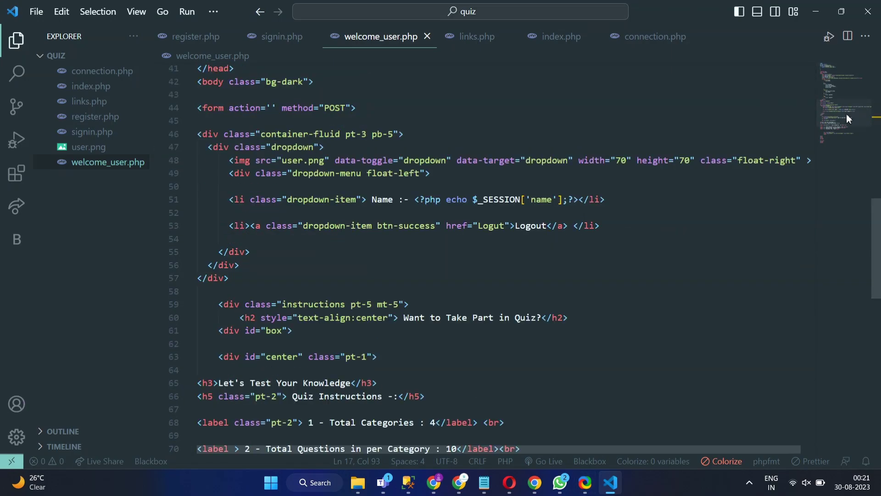
pyautogui.scroll(-1, 845, 107)
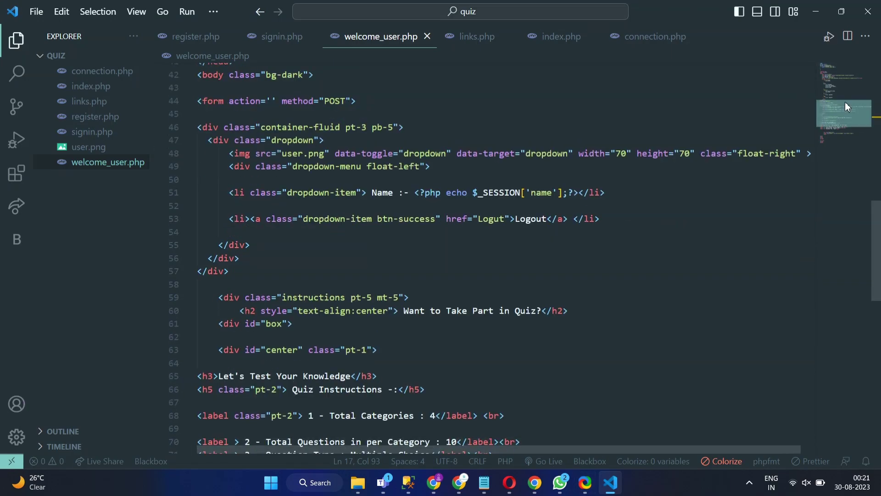
pyautogui.doubleClick(285, 155)
pyautogui.scroll(5, 386, 160)
pyautogui.scroll(3, 387, 160)
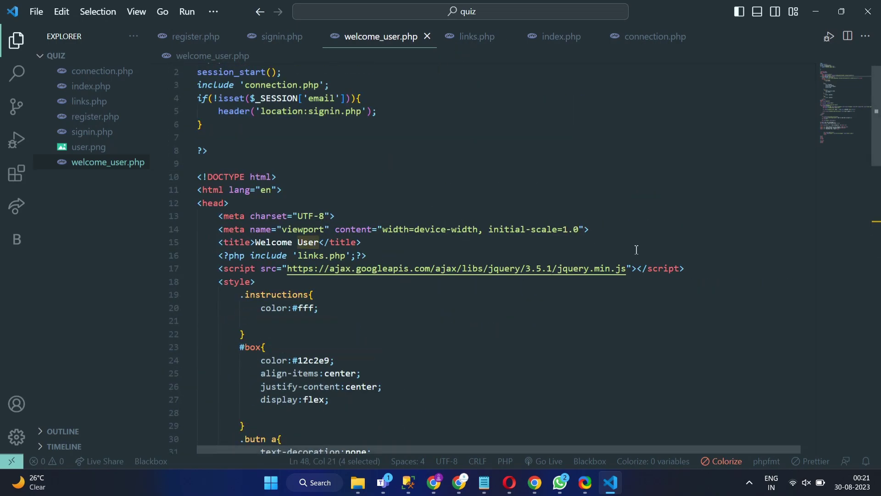
pyautogui.click(396, 254)
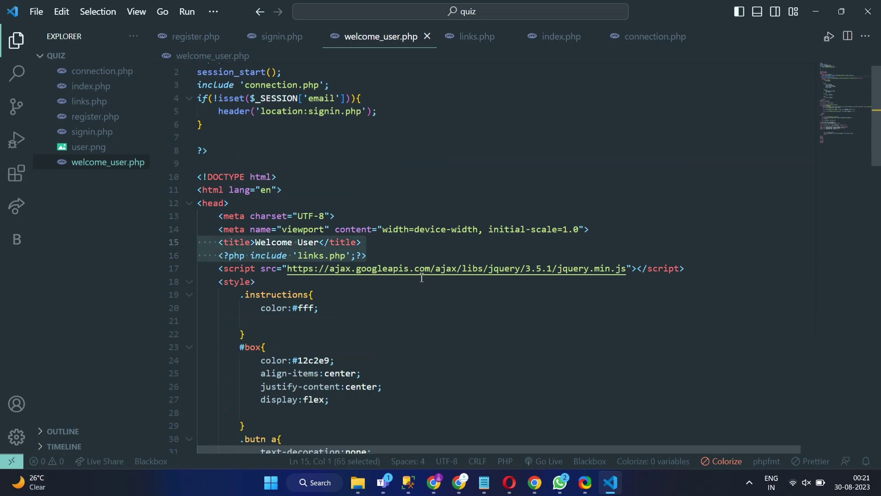
pyautogui.click(394, 255)
pyautogui.moveTo(385, 256); pyautogui.dragTo(207, 255)
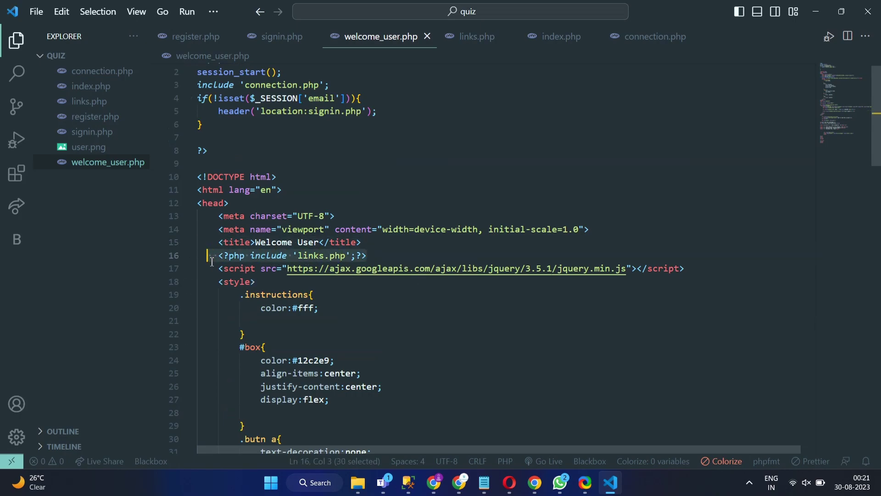
pyautogui.press('BackSpace')
pyautogui.hotkey('ctrl', 's')
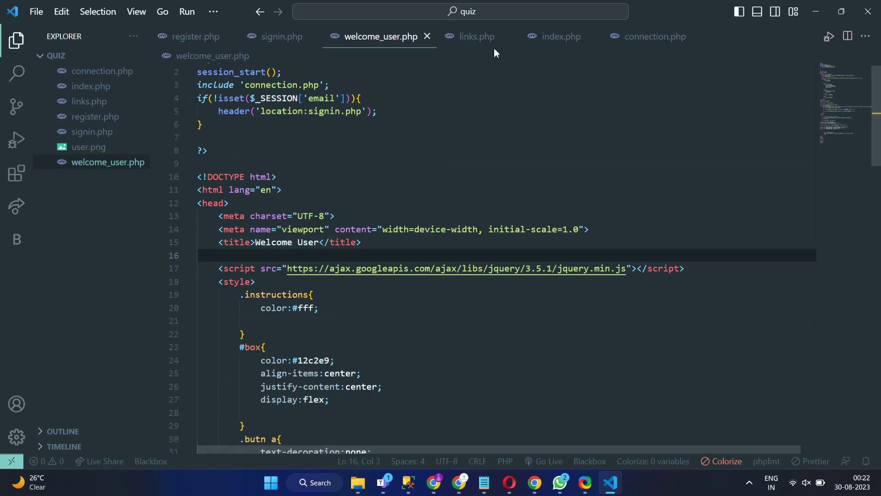
# Copy all of links.php and paste its six lines at line 16 of welcome_user.php
pyautogui.click(485, 38)
pyautogui.hotkey('ctrl', 'a')
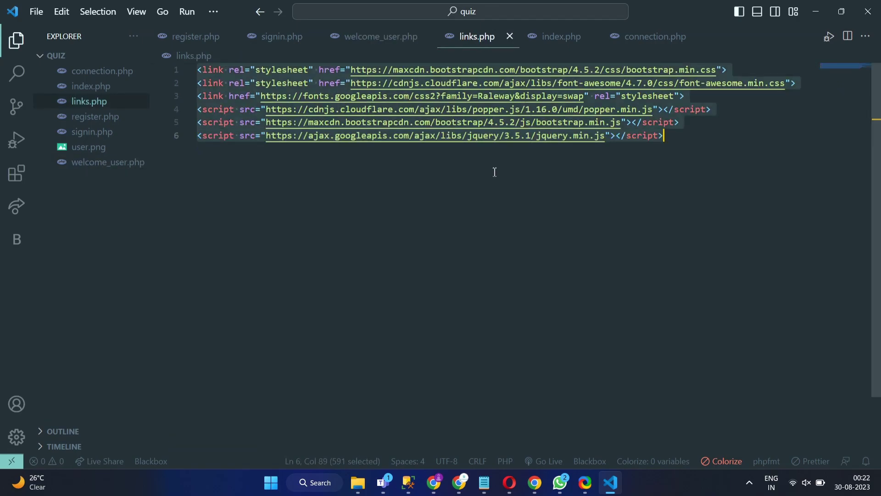
pyautogui.click(394, 11)
pyautogui.click(389, 40)
pyautogui.press('Escape')
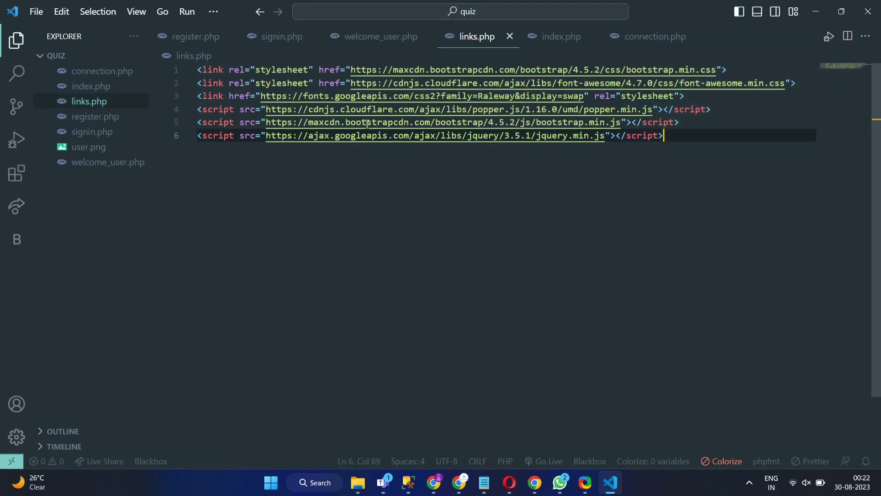
pyautogui.click(381, 37)
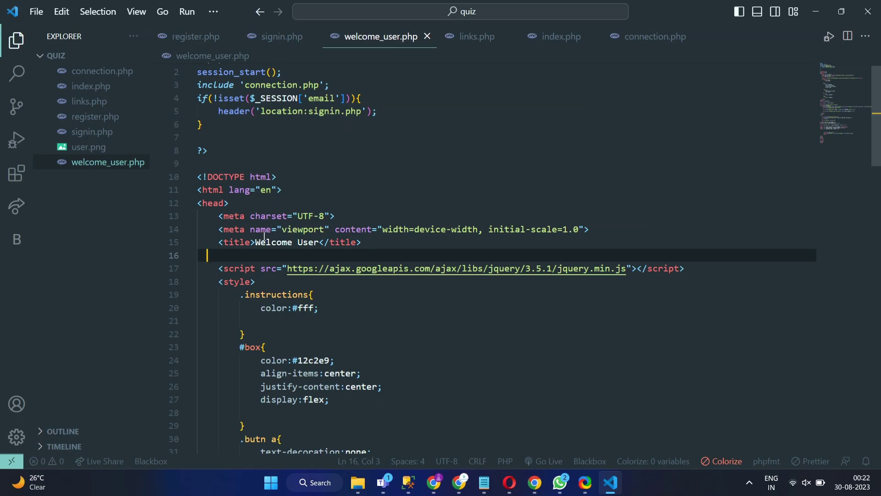
pyautogui.hotkey('ctrl', 'v')
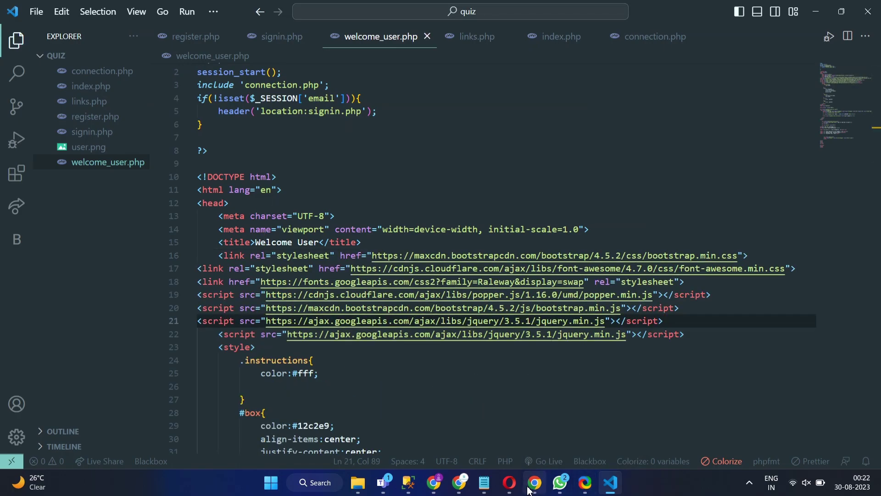
# Reload the welcome page in Chrome, confirm the jQuery error persists, and return to VS Code
pyautogui.click(535, 483)
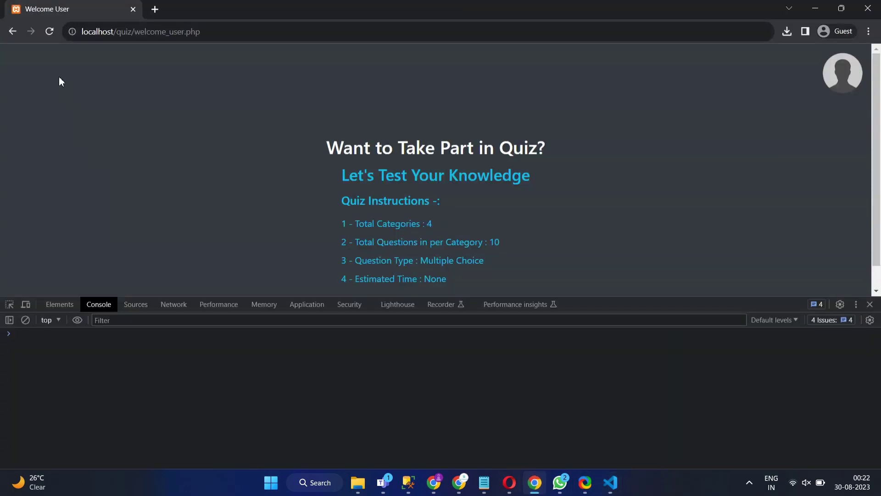
pyautogui.click(50, 31)
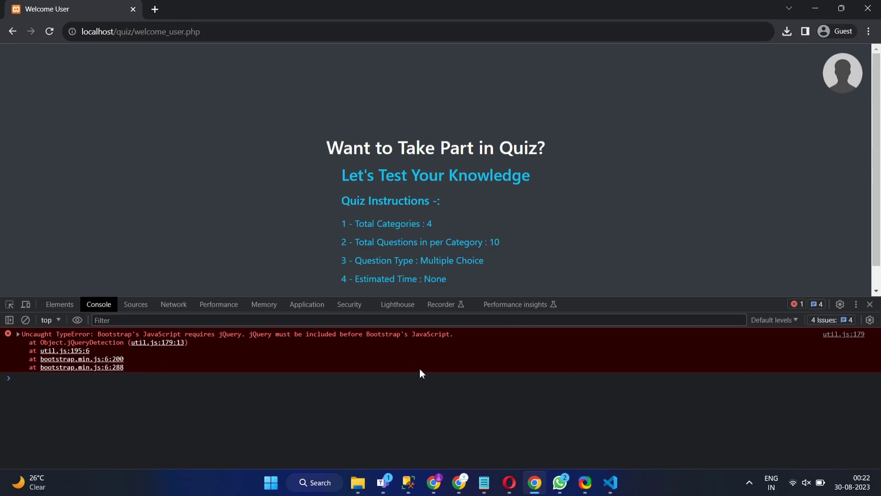
pyautogui.click(610, 482)
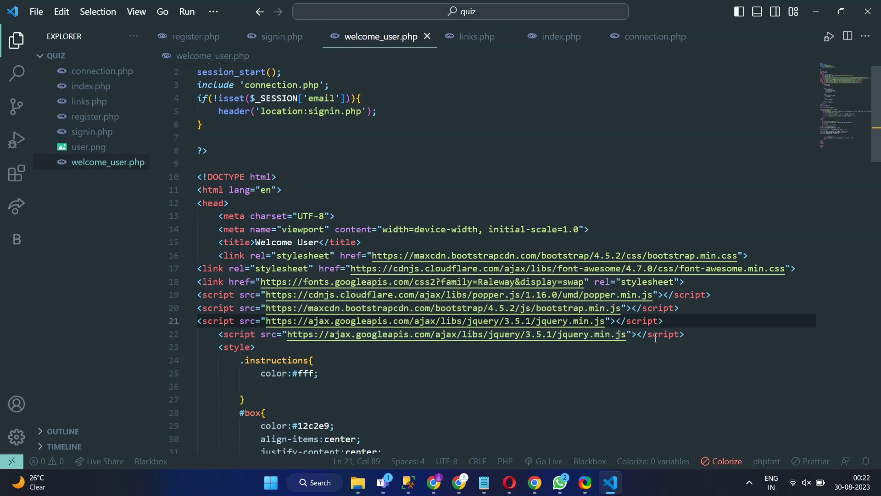
# Move the jQuery script from line 21 to just below the title line, then save
pyautogui.moveTo(663, 321); pyautogui.dragTo(198, 321)
pyautogui.hotkey('ctrl', 'c')
pyautogui.press('Delete')
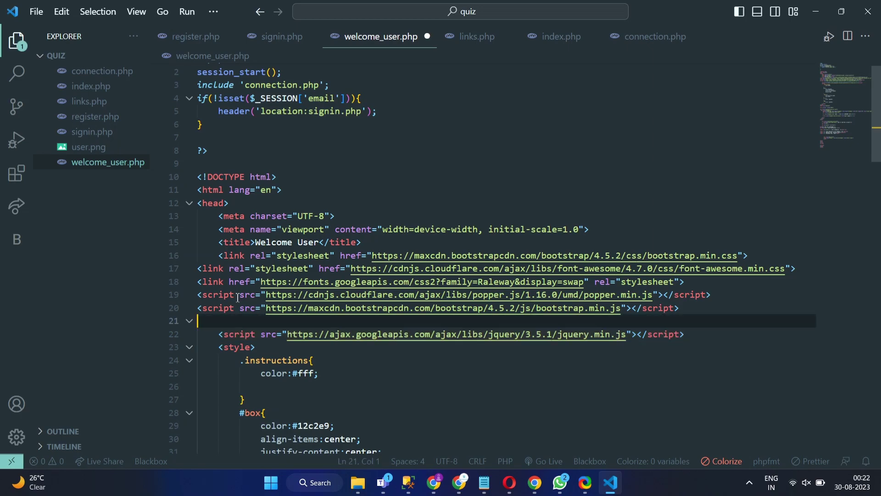
pyautogui.click(392, 248)
pyautogui.press('Return')
pyautogui.hotkey('ctrl', 'v')
pyautogui.hotkey('ctrl', 's')
# Reload the welcome page, open the avatar dropdown, and close the developer tools
pyautogui.click(534, 482)
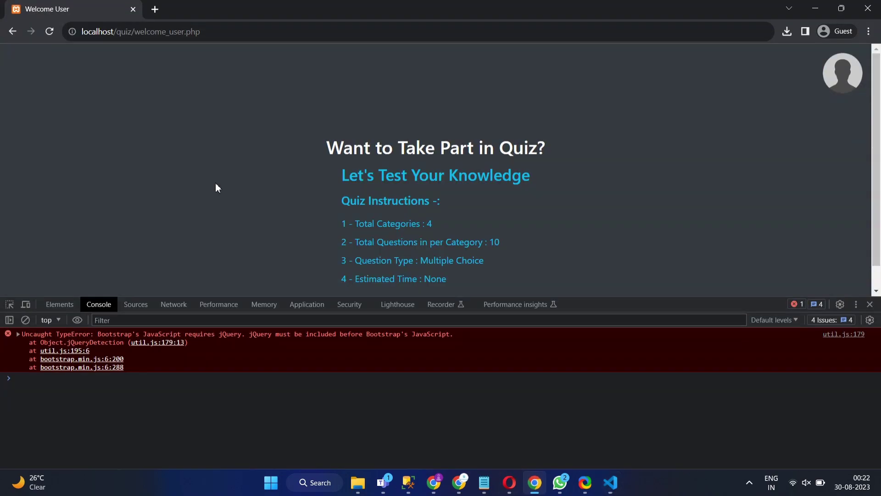
pyautogui.click(48, 36)
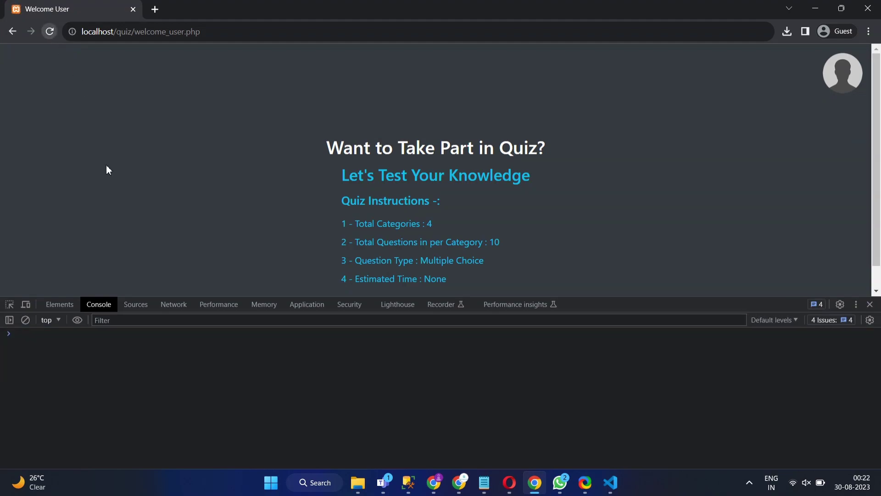
pyautogui.click(850, 69)
pyautogui.click(868, 303)
# Undo the pasted head lines to restore the links.php include, and save welcome_user.php
pyautogui.click(610, 482)
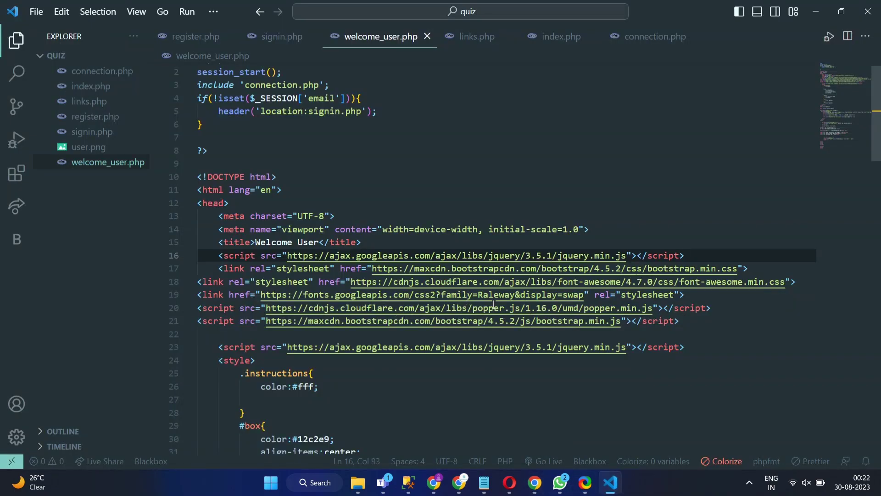
pyautogui.moveTo(688, 347); pyautogui.dragTo(287, 294)
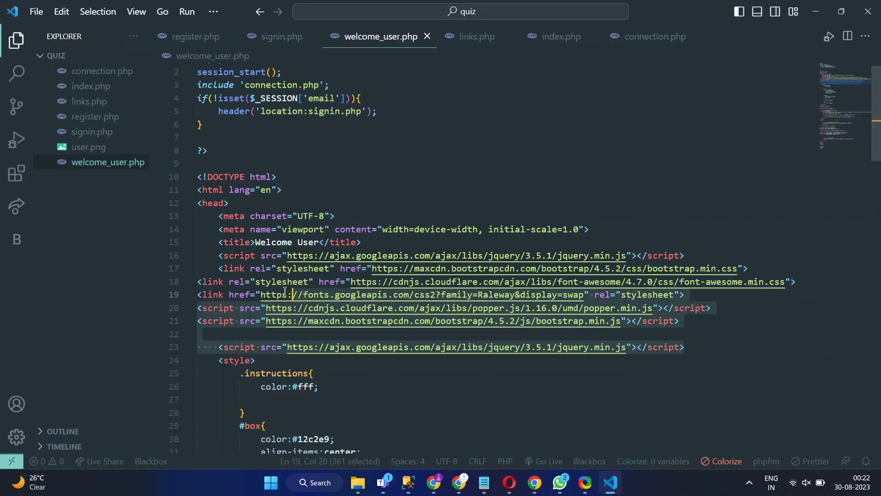
pyautogui.click(344, 346)
pyautogui.moveTo(214, 347)
pyautogui.mouseDown()
pyautogui.moveTo(691, 333)
pyautogui.moveTo(685, 347)
pyautogui.moveTo(192, 264)
pyautogui.mouseUp()
pyautogui.press('BackSpace')
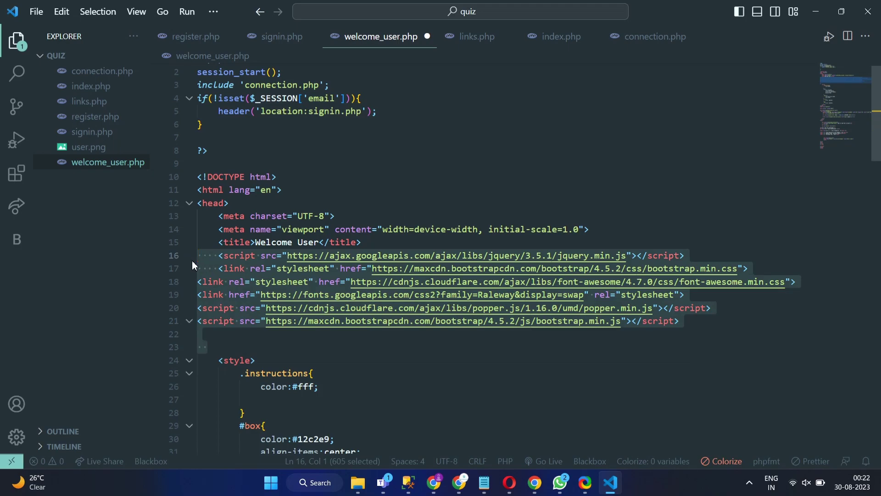
pyautogui.hotkey('ctrl', 'z')
pyautogui.hotkey('ctrl', 'z')
pyautogui.hotkey('ctrl', 'z')
pyautogui.hotkey('ctrl', 'z')
pyautogui.hotkey('ctrl', 'z')
pyautogui.hotkey('ctrl', 'z')
pyautogui.hotkey('ctrl', 'z')
pyautogui.hotkey('ctrl', 'z')
pyautogui.hotkey('ctrl', 'z')
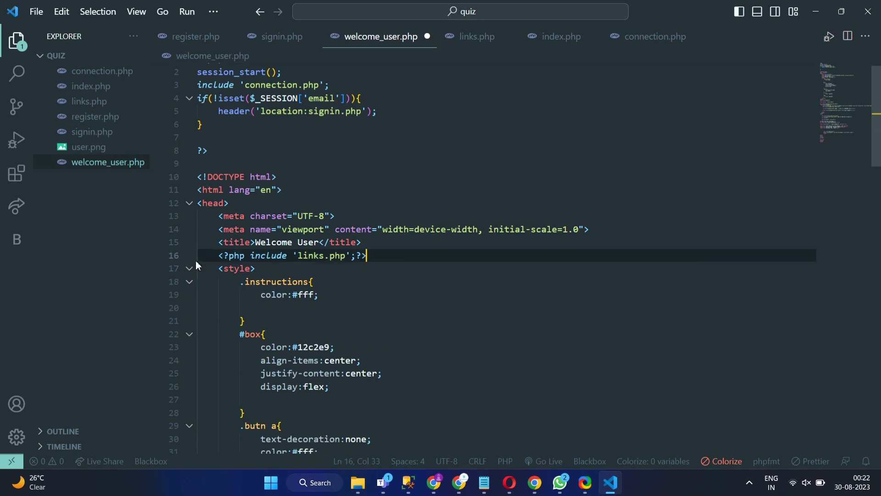
pyautogui.hotkey('ctrl', 'z')
pyautogui.hotkey('ctrl', 'z')
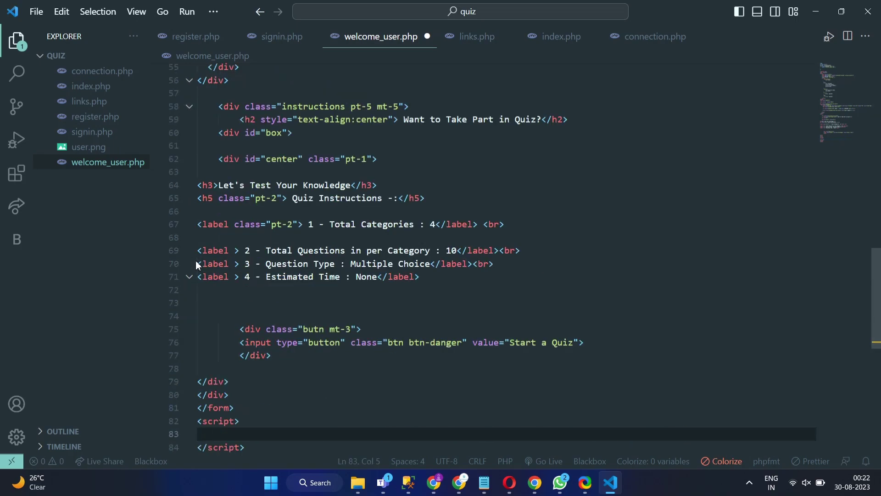
pyautogui.hotkey('ctrl', 'z')
pyautogui.hotkey('ctrl', 'z')
pyautogui.hotkey('ctrl', 's')
# Move the jQuery script line to line 1 of links.php and save it
pyautogui.click(846, 86)
pyautogui.scroll(3, 827, 96)
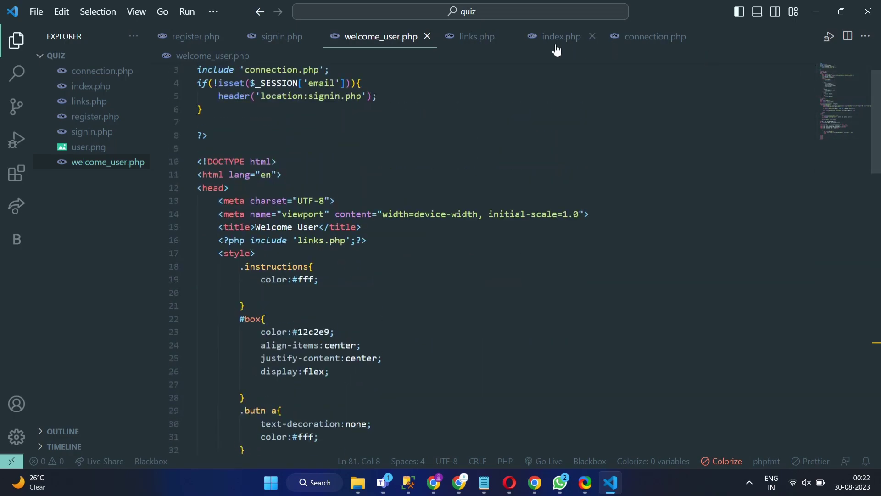
pyautogui.click(477, 36)
pyautogui.click(683, 139)
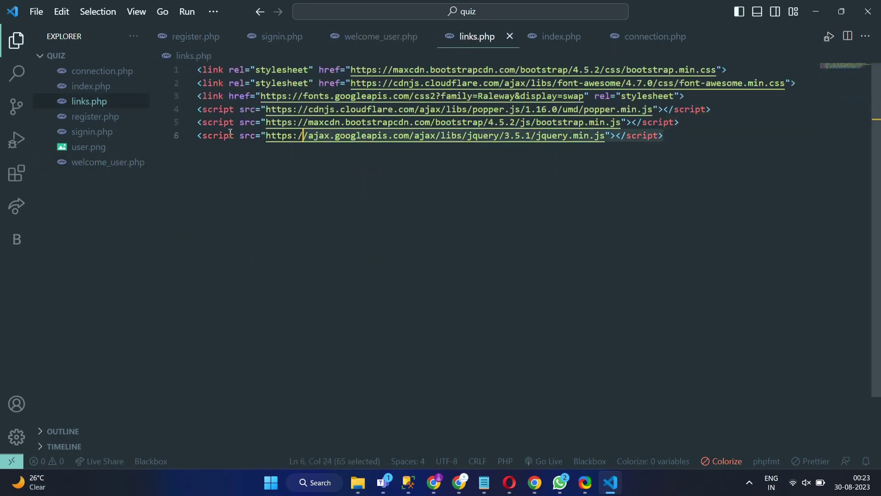
pyautogui.moveTo(214, 132); pyautogui.dragTo(198, 134)
pyautogui.press('BackSpace')
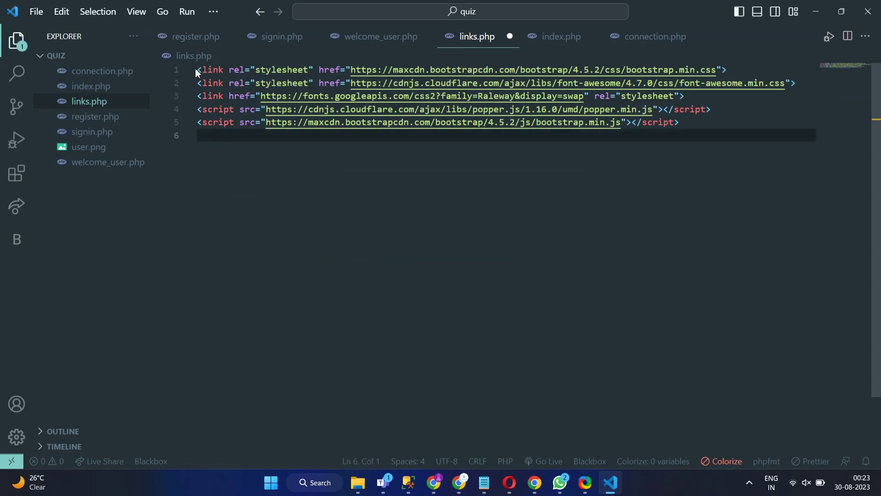
pyautogui.click(195, 68)
pyautogui.press('Return')
pyautogui.press('Up')
pyautogui.hotkey('ctrl', 'v')
pyautogui.hotkey('ctrl', 's')
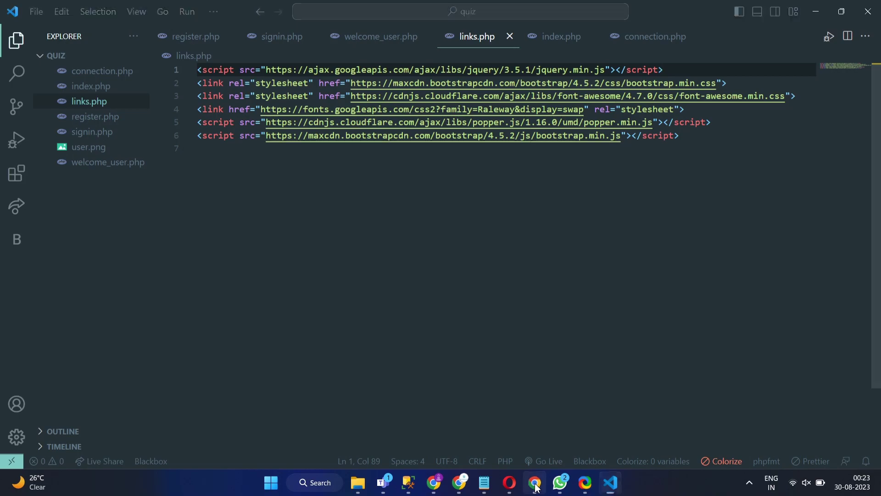
pyautogui.click(534, 482)
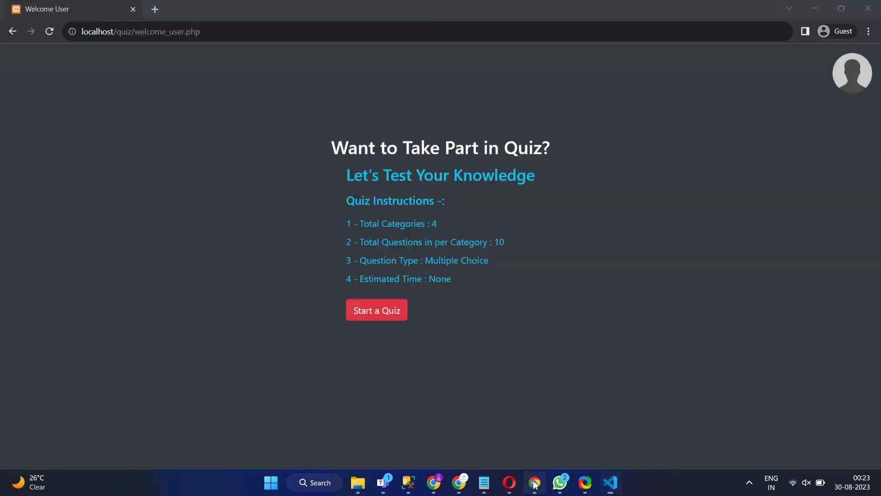
pyautogui.click(856, 80)
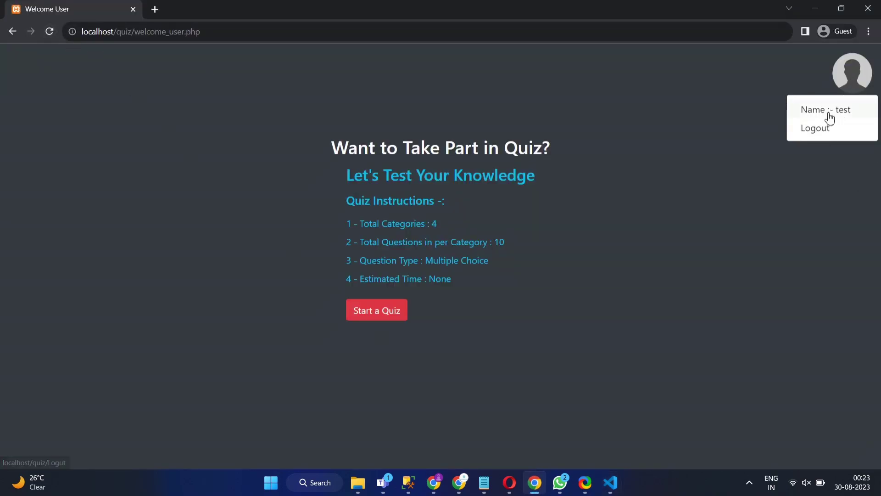
pyautogui.click(828, 114)
pyautogui.click(845, 79)
pyautogui.click(815, 132)
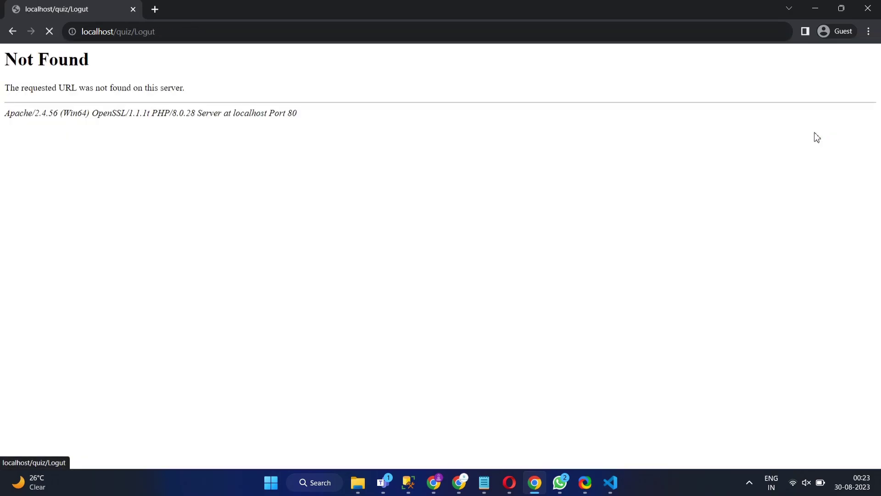
pyautogui.click(13, 31)
pyautogui.click(250, 32)
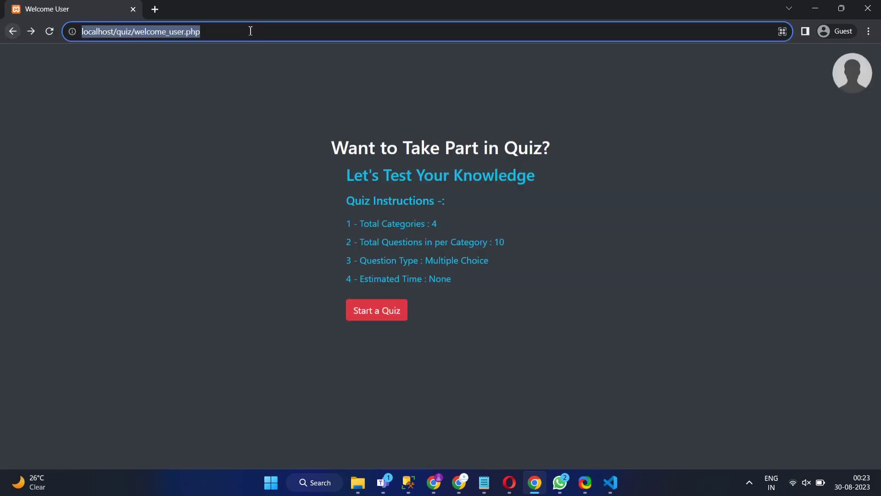
pyautogui.press('Return')
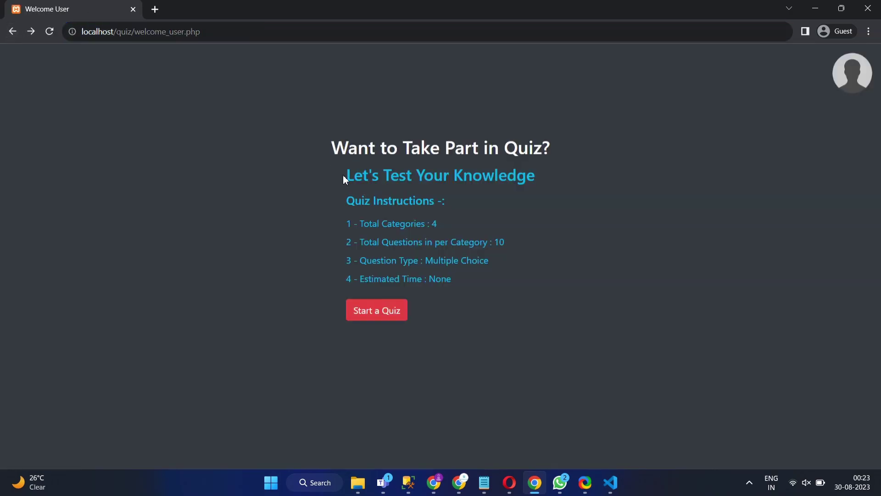
pyautogui.rightClick(342, 175)
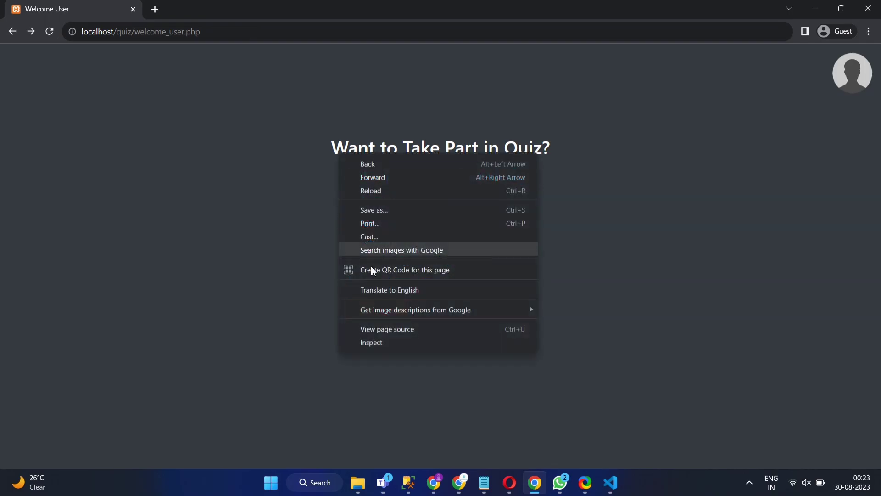
pyautogui.click(383, 345)
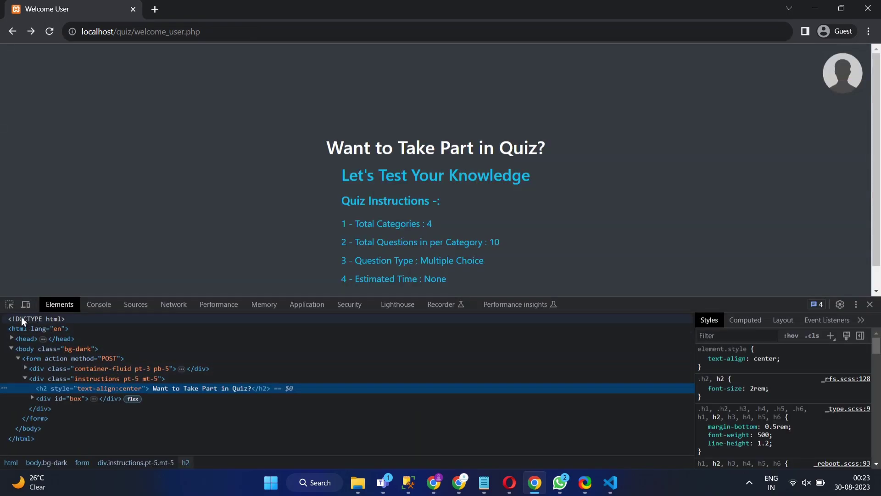
pyautogui.click(10, 304)
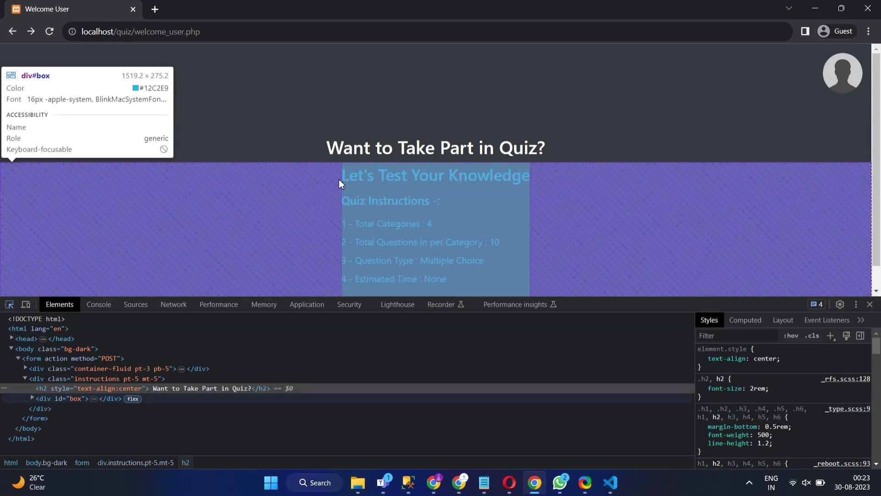
pyautogui.click(339, 180)
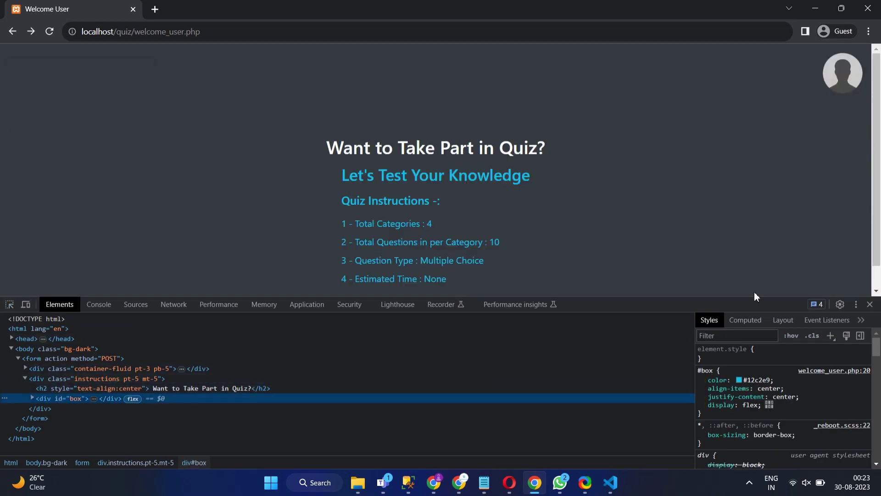
pyautogui.click(870, 304)
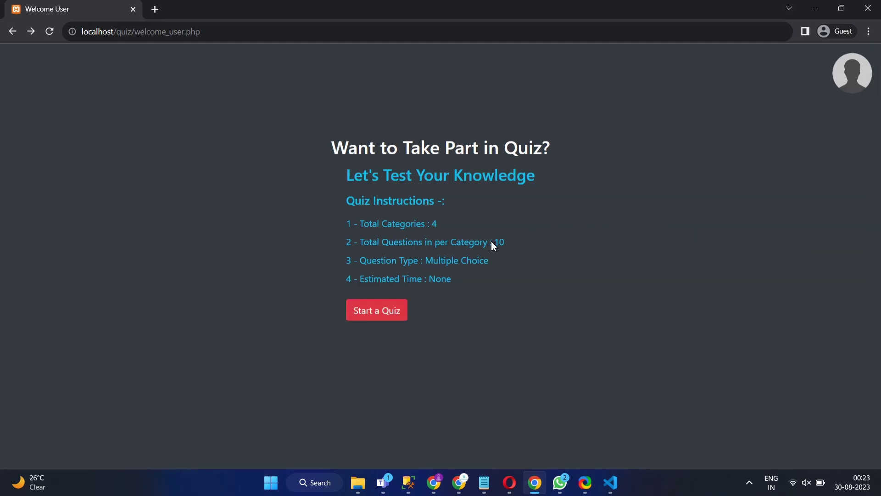
pyautogui.click(381, 310)
pyautogui.click(616, 481)
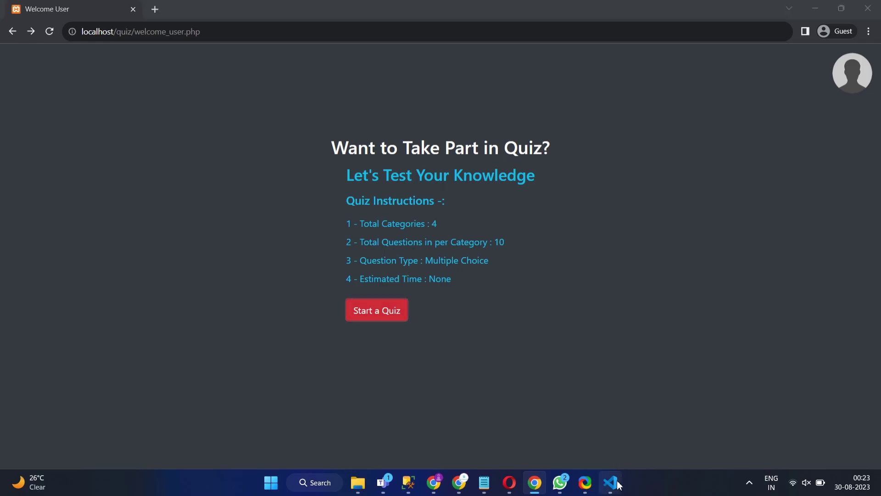
pyautogui.click(618, 481)
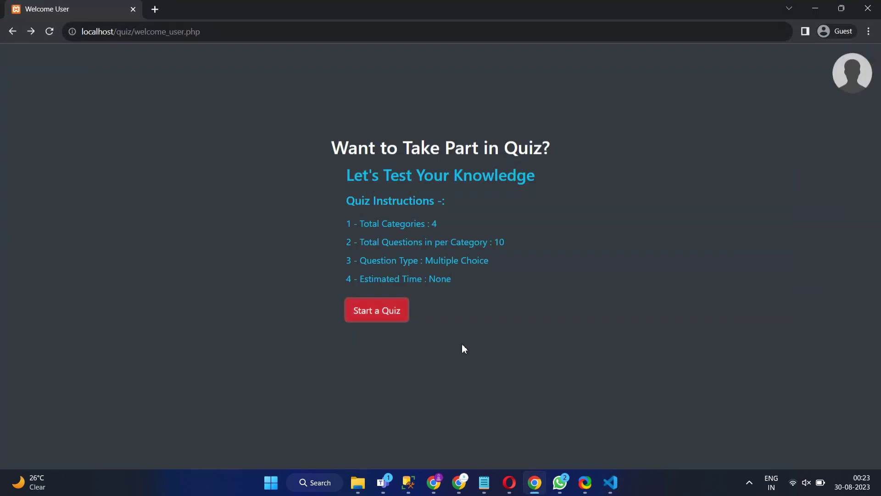
pyautogui.rightClick(347, 147)
# Inspect the page structure, then review the box and center div openings in welcome_user.php
pyautogui.click(416, 334)
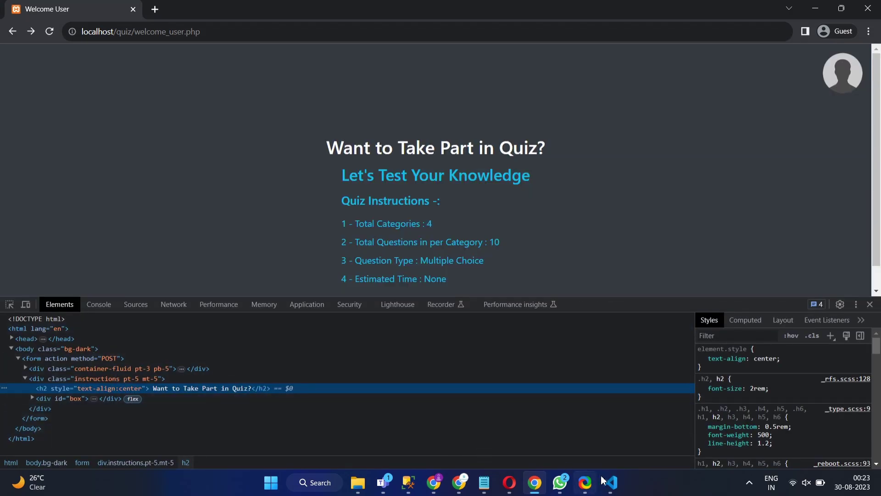
pyautogui.click(611, 482)
pyautogui.click(382, 40)
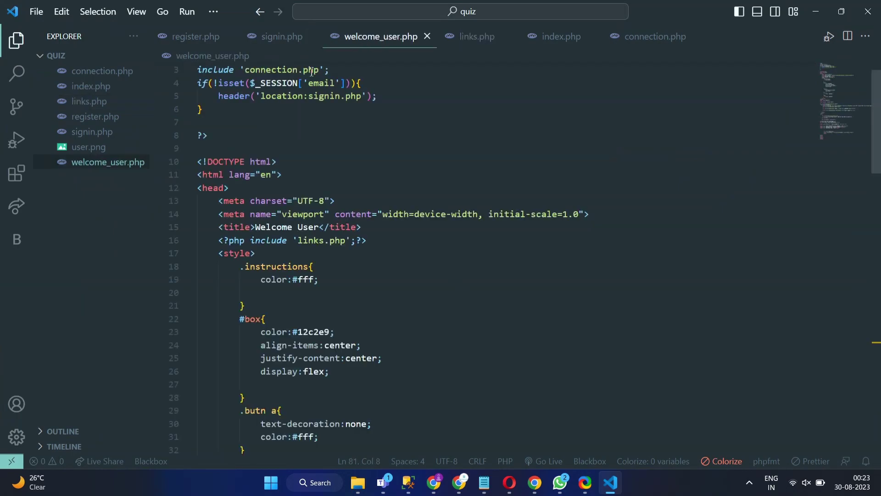
pyautogui.scroll(-8, 456, 279)
pyautogui.scroll(-7, 455, 278)
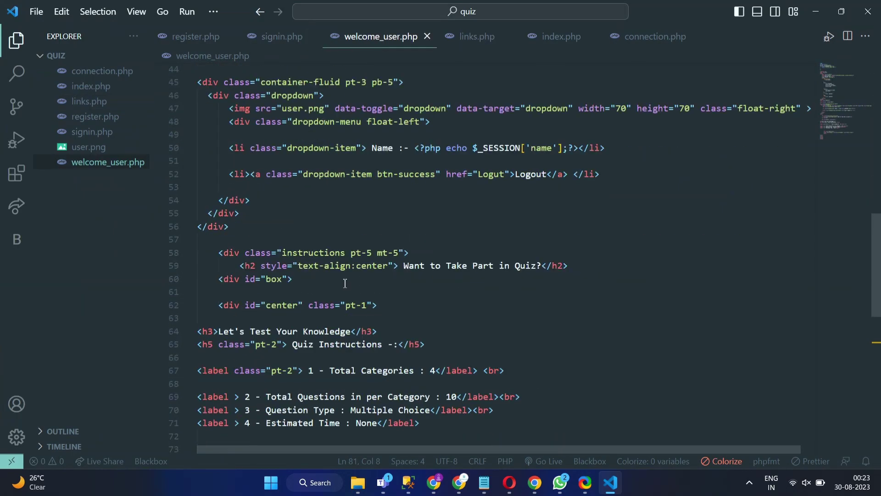
pyautogui.scroll(-2, 345, 283)
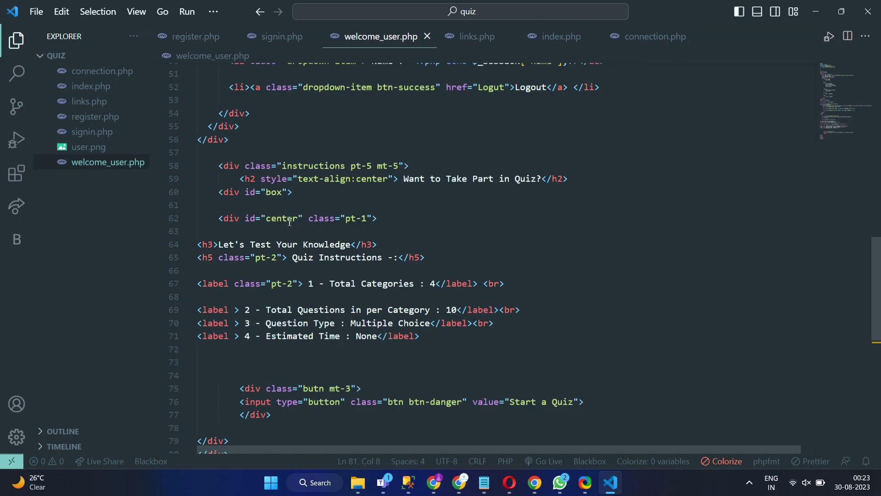
pyautogui.scroll(1, 292, 218)
pyautogui.scroll(-4, 292, 221)
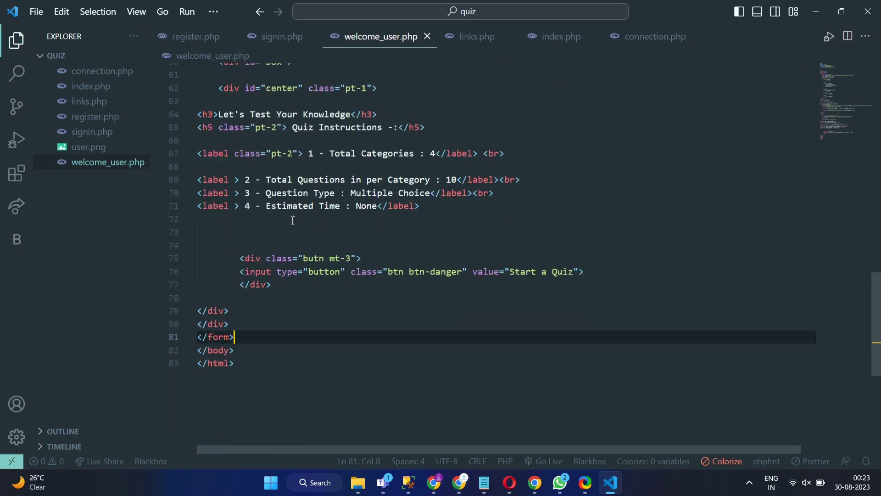
pyautogui.scroll(1, 292, 297)
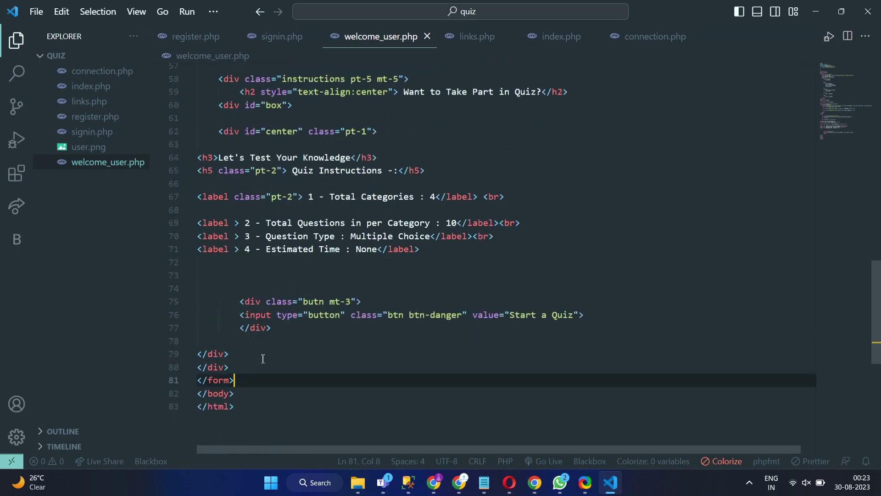
pyautogui.click(235, 367)
pyautogui.press('Up')
pyautogui.press('Up')
pyautogui.press('Up')
pyautogui.press('Up')
pyautogui.press('Up')
pyautogui.press('Up')
pyautogui.click(241, 356)
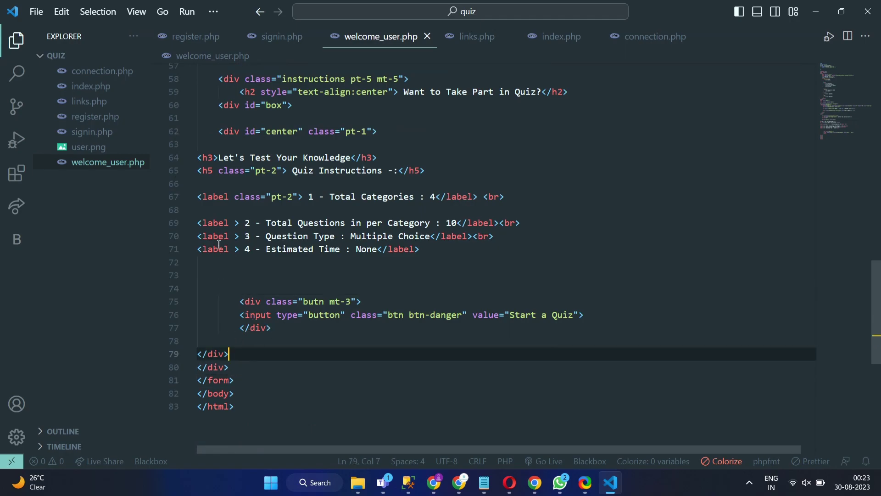
pyautogui.scroll(1, 224, 309)
pyautogui.moveTo(219, 155); pyautogui.dragTo(377, 177)
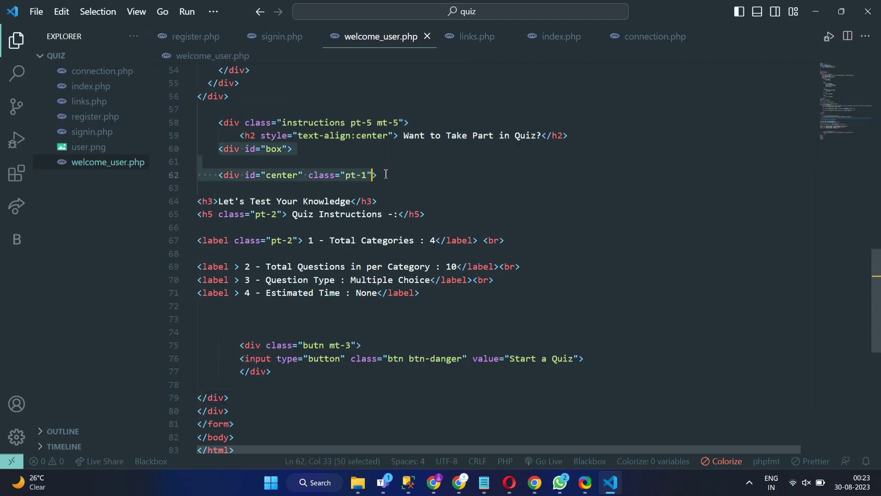
# Add closing div lines around the Start a Quiz button block and save
pyautogui.click(256, 408)
pyautogui.press('Return')
pyautogui.write('</')
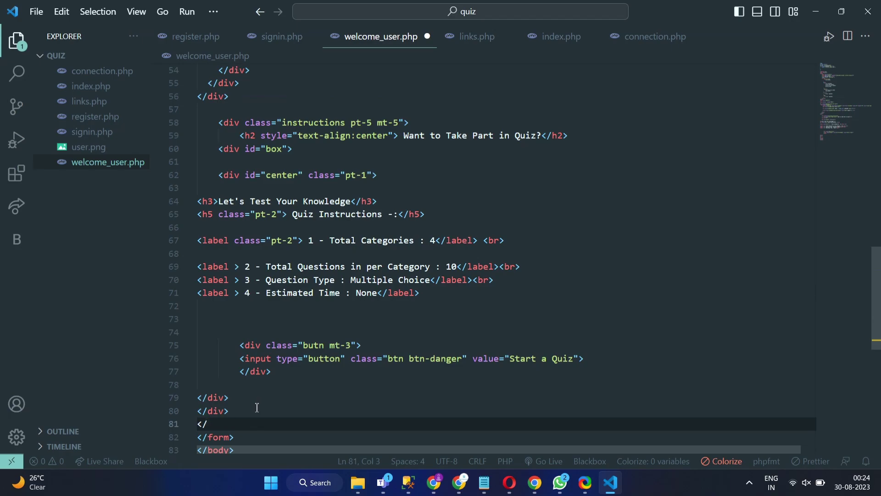
pyautogui.press('BackSpace')
pyautogui.press('BackSpace')
pyautogui.hotkey('ctrl', 's')
pyautogui.moveTo(290, 372); pyautogui.dragTo(198, 333)
pyautogui.scroll(1, 358, 261)
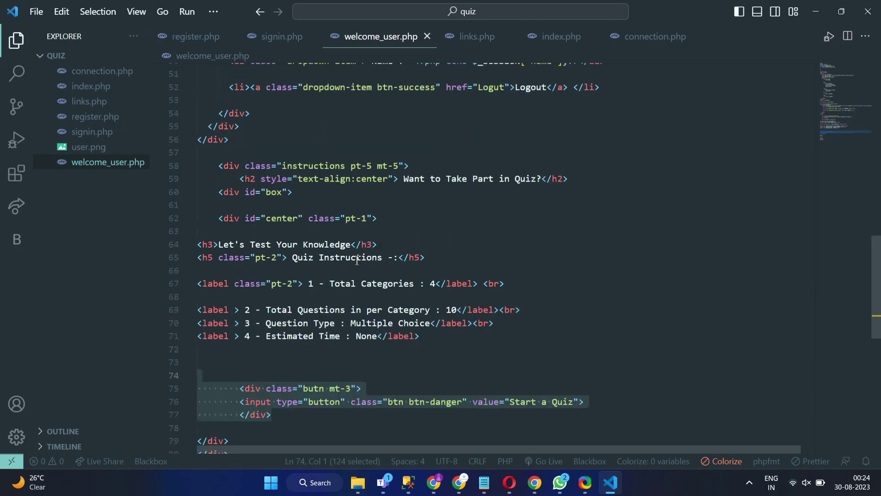
pyautogui.scroll(2, 366, 260)
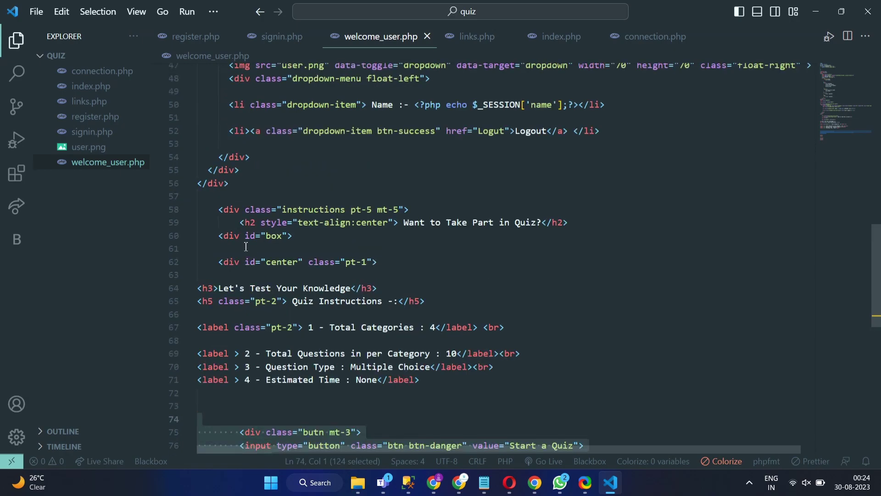
pyautogui.scroll(-1, 275, 270)
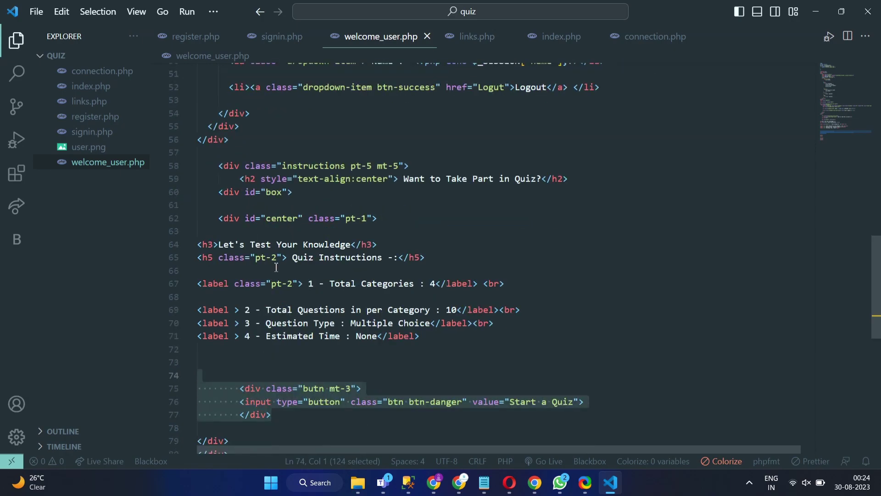
pyautogui.scroll(1, 276, 268)
pyautogui.scroll(1, 292, 246)
pyautogui.scroll(1, 344, 252)
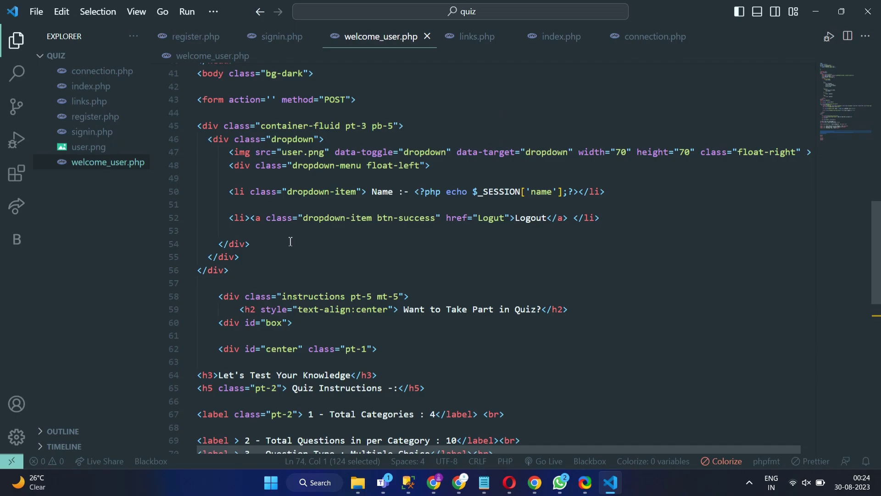
pyautogui.scroll(-3, 264, 224)
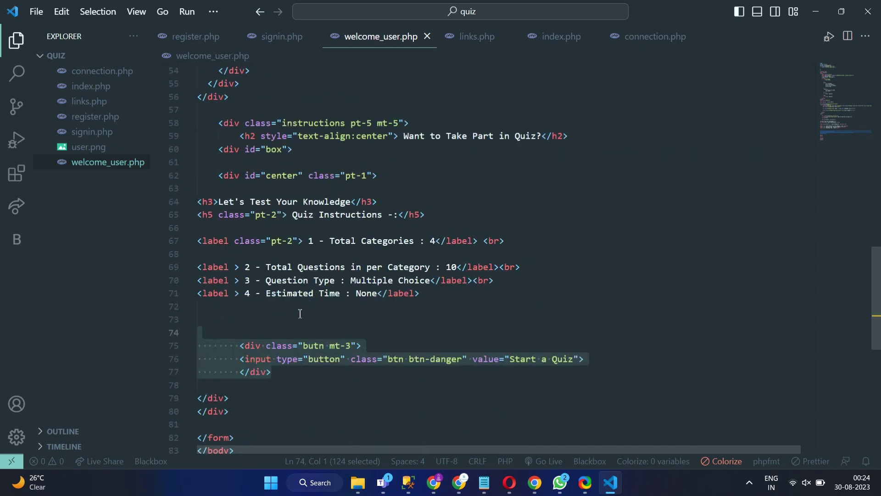
pyautogui.click(260, 324)
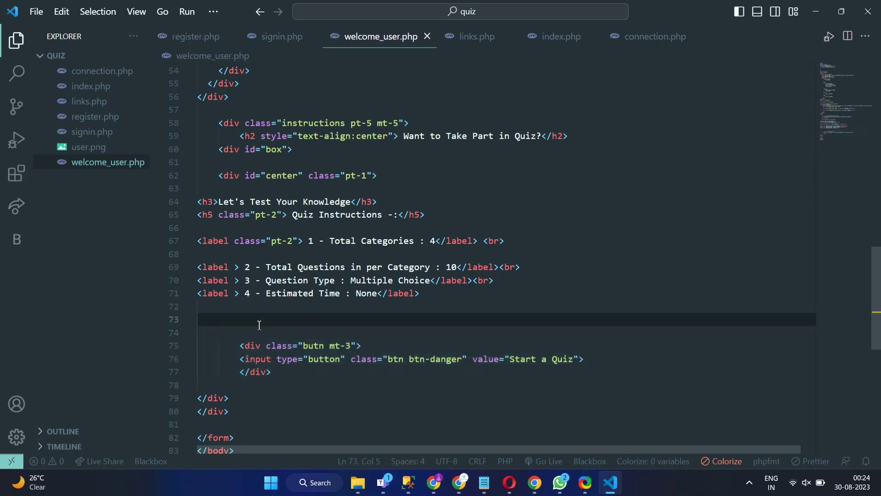
pyautogui.write('</div>')
pyautogui.hotkey('ctrl', 's')
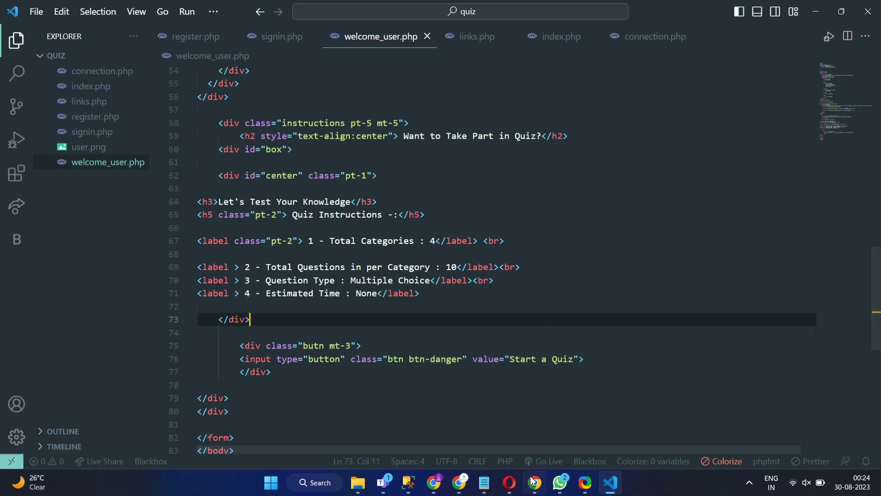
# Preview the reloaded page in Chrome, then delete the closing div added on line 73
pyautogui.click(534, 481)
pyautogui.click(49, 32)
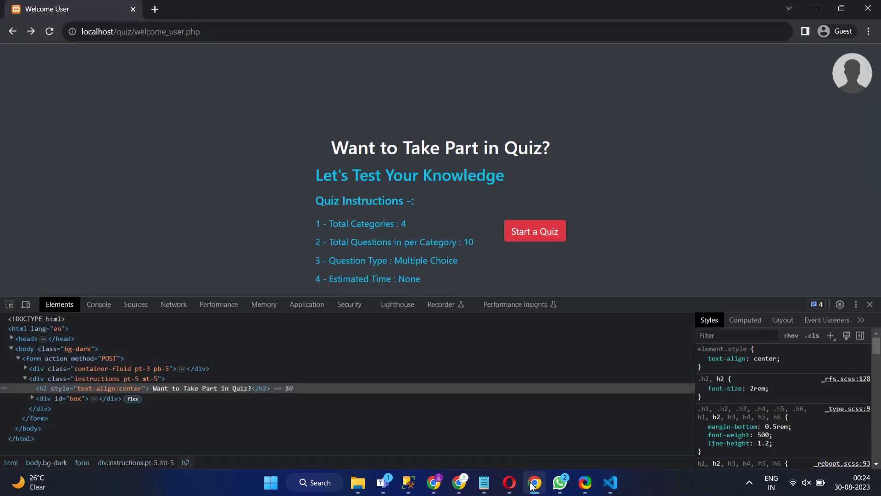
pyautogui.click(534, 481)
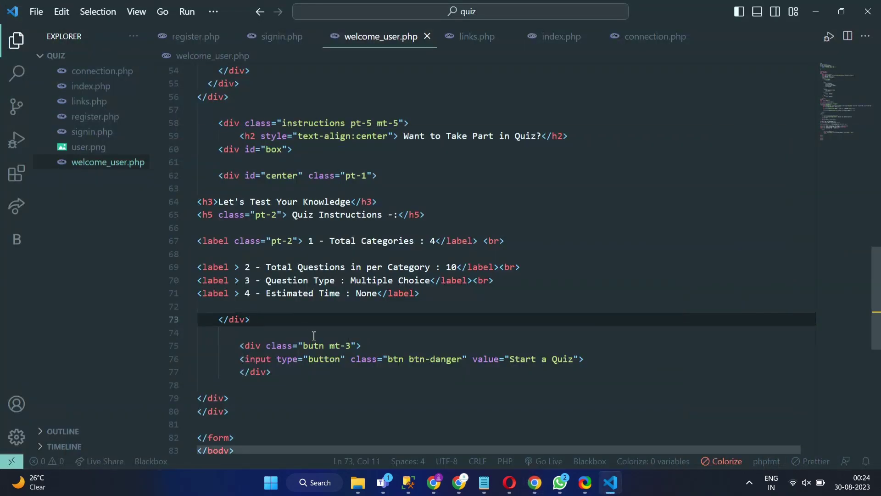
pyautogui.moveTo(251, 319); pyautogui.dragTo(219, 319)
pyautogui.press('Delete')
pyautogui.press('Delete')
# Add the closing div after line 79, save, and preview the reloaded page in Chrome
pyautogui.click(281, 403)
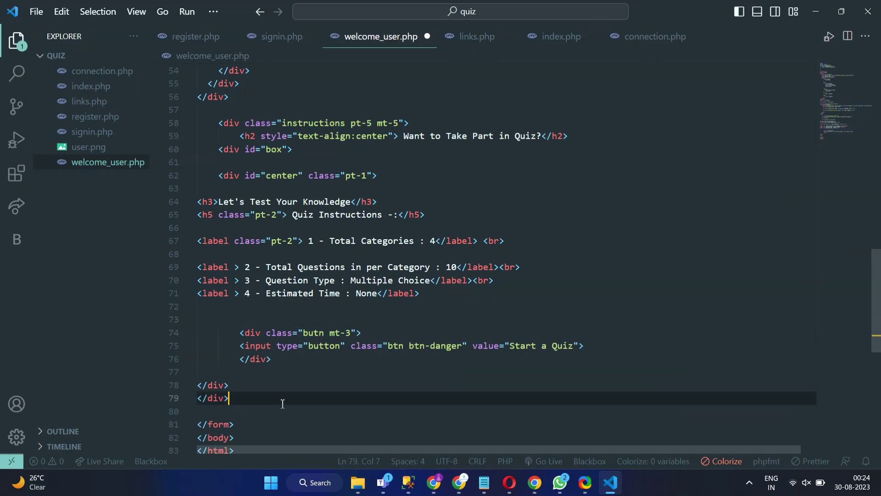
pyautogui.press('Return')
pyautogui.write('</div>')
pyautogui.press('Return')
pyautogui.hotkey('ctrl', 's')
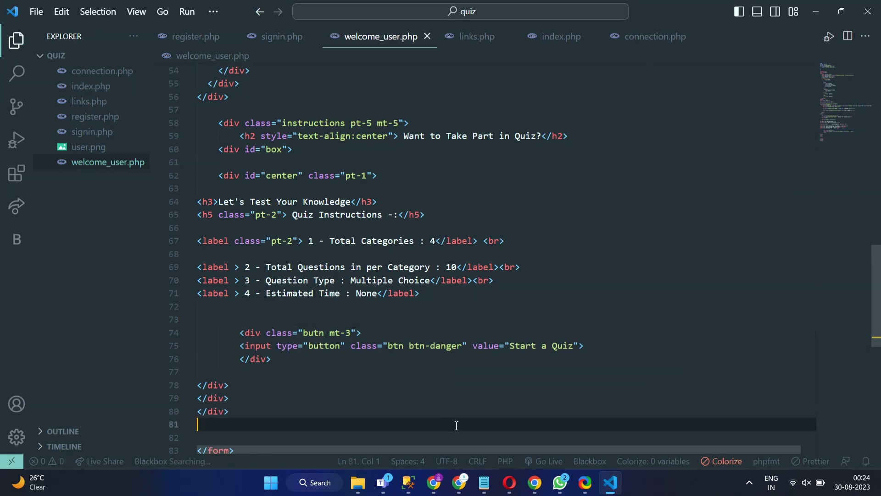
pyautogui.click(534, 482)
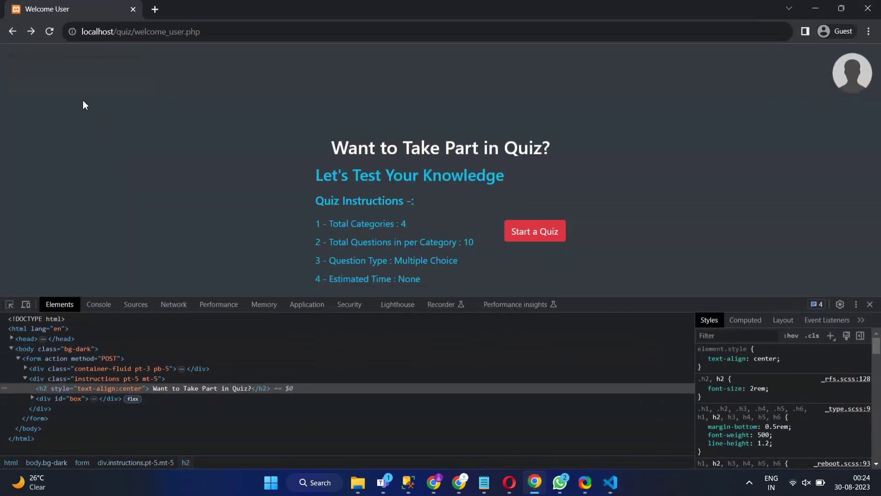
pyautogui.click(48, 32)
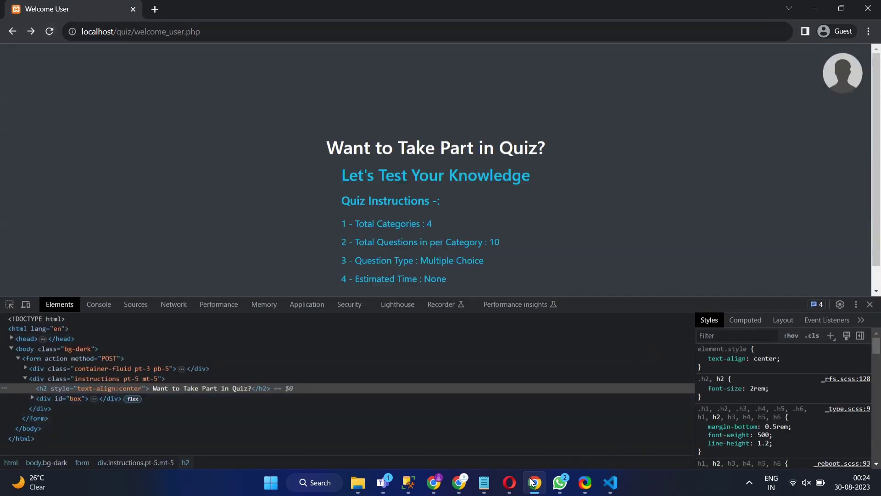
pyautogui.click(534, 485)
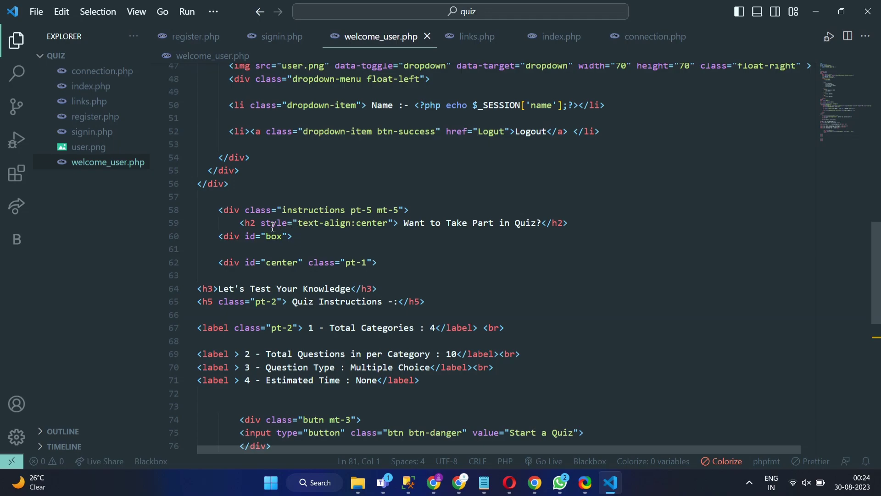
# Move text-align:center from the h2 onto a div wrapping the heading text, then save
pyautogui.moveTo(263, 224); pyautogui.dragTo(388, 222)
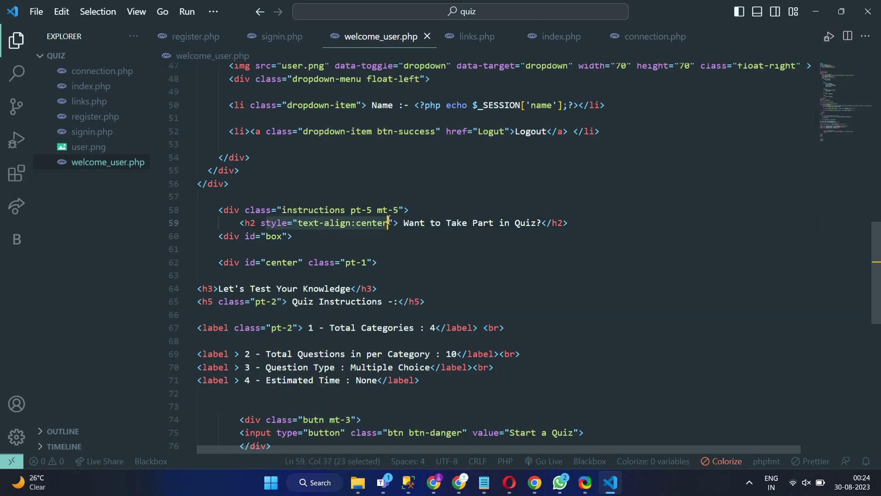
pyautogui.write('s')
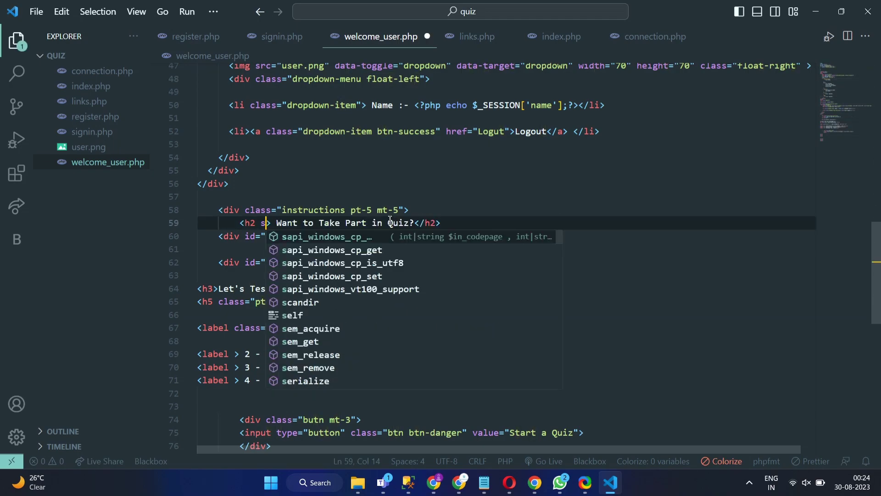
pyautogui.press('BackSpace')
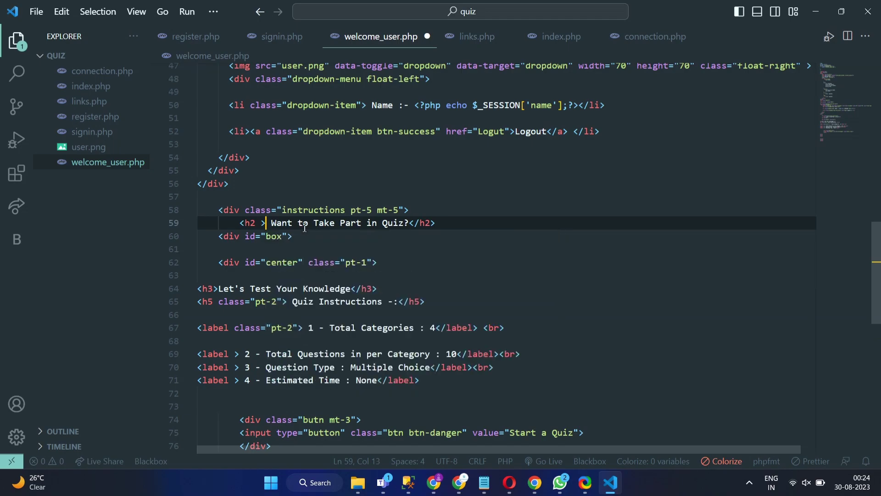
pyautogui.write('<div')
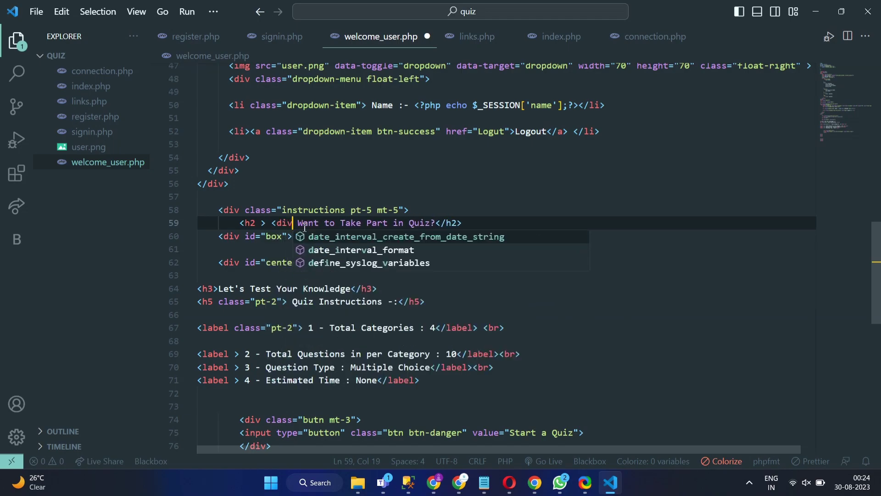
pyautogui.write('>')
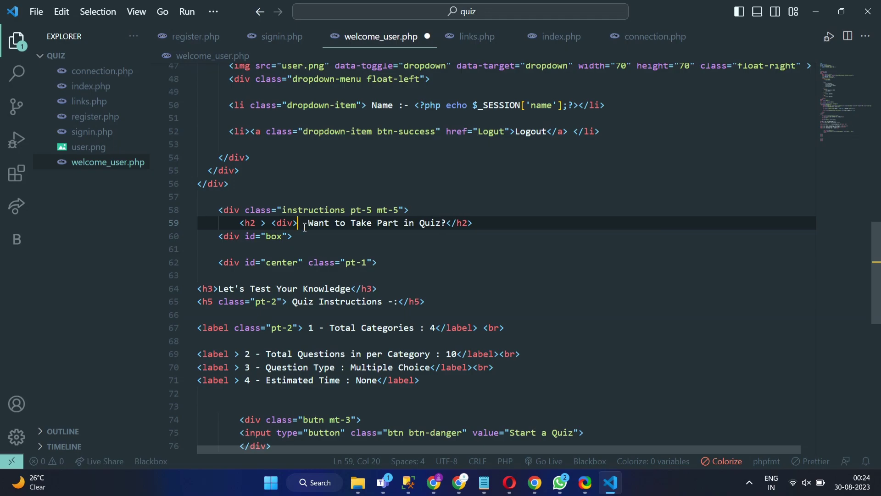
pyautogui.press('Left')
pyautogui.press('Left')
pyautogui.write('tyle="text-align:center"')
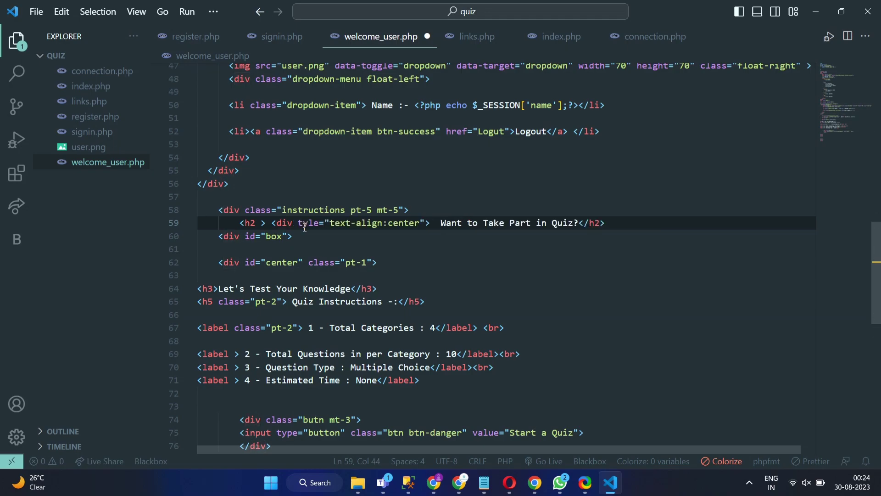
pyautogui.press('Left')
pyautogui.press('Left')
pyautogui.press('Left')
pyautogui.press('Left')
pyautogui.press('Left')
pyautogui.press('Left')
pyautogui.press('Left')
pyautogui.write('s')
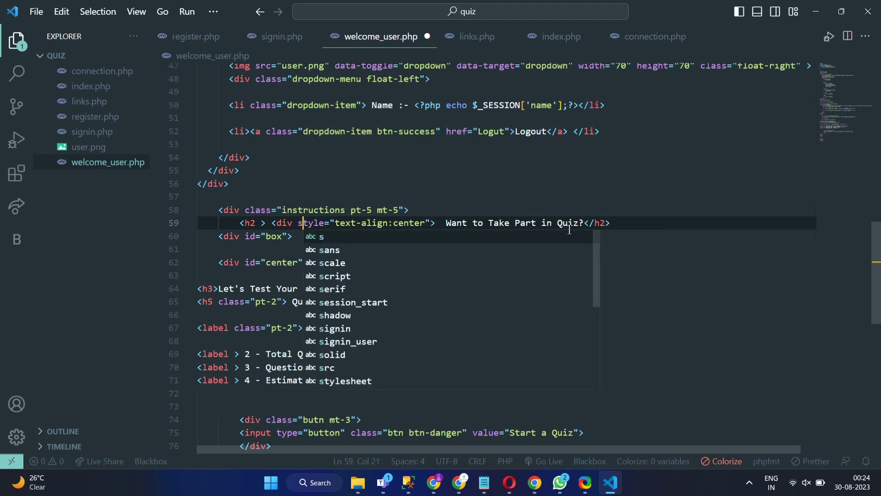
pyautogui.click(588, 221)
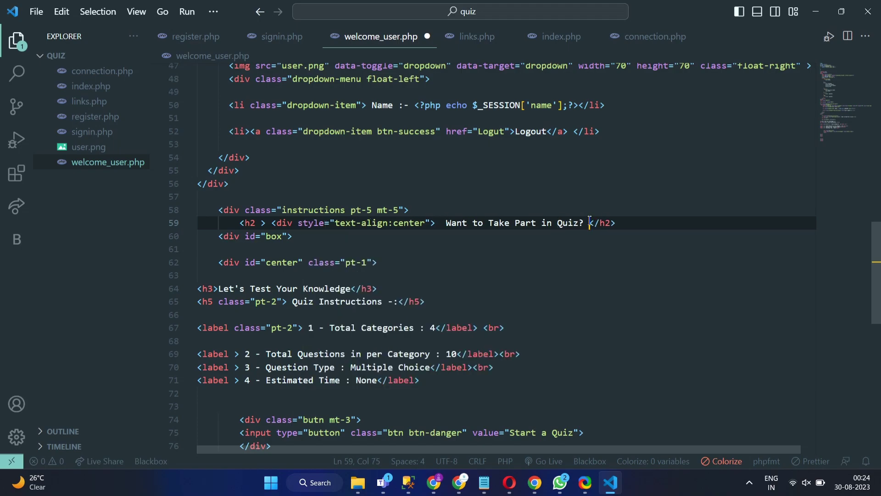
pyautogui.write('</div>')
pyautogui.hotkey('ctrl', 's')
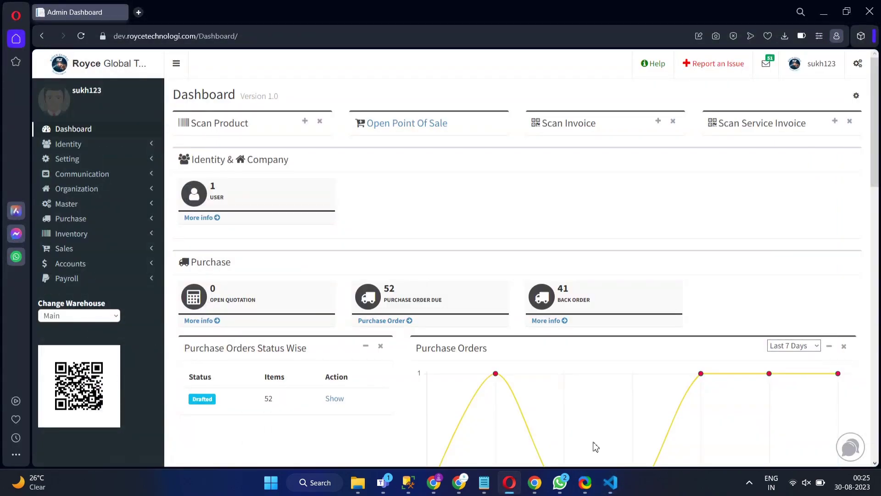
pyautogui.click(611, 482)
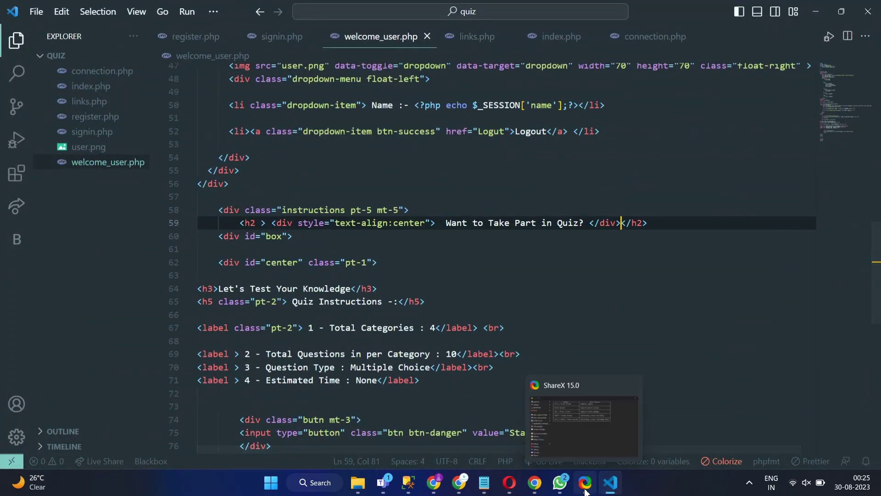
# Reload the quiz page, then inspect the heading and the div#box instructions box styles
pyautogui.click(535, 481)
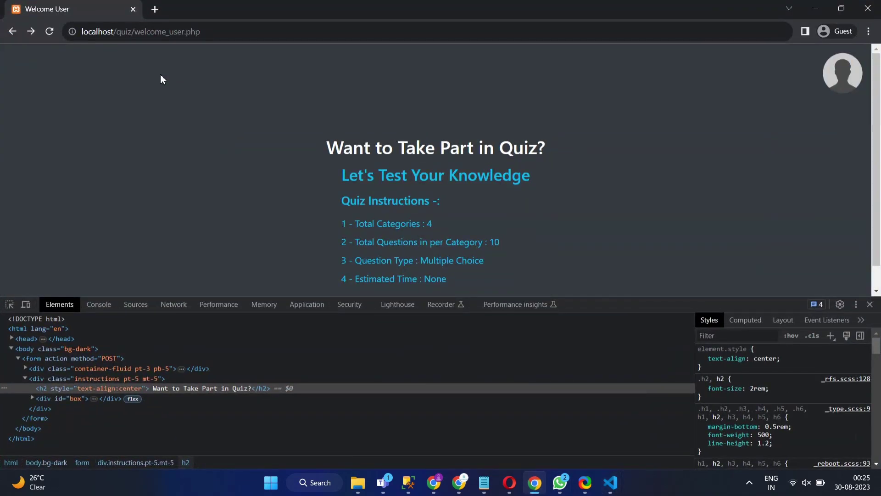
pyautogui.click(53, 40)
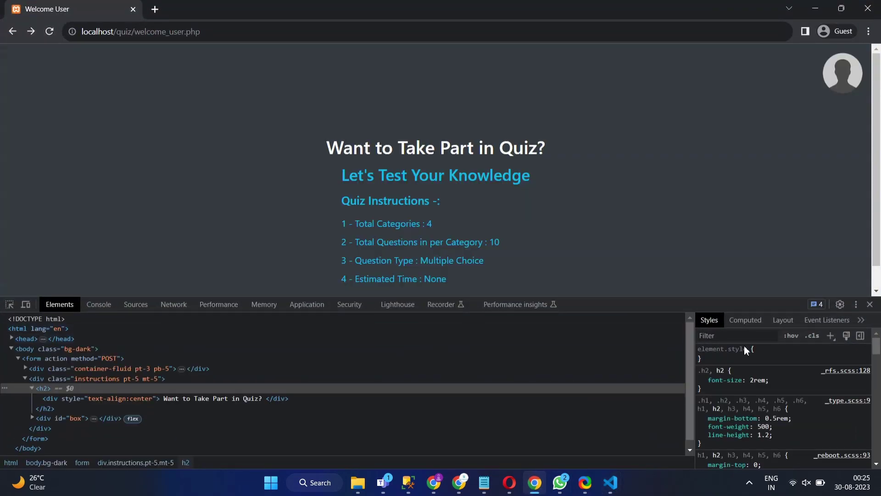
pyautogui.click(869, 303)
pyautogui.rightClick(345, 150)
pyautogui.click(397, 338)
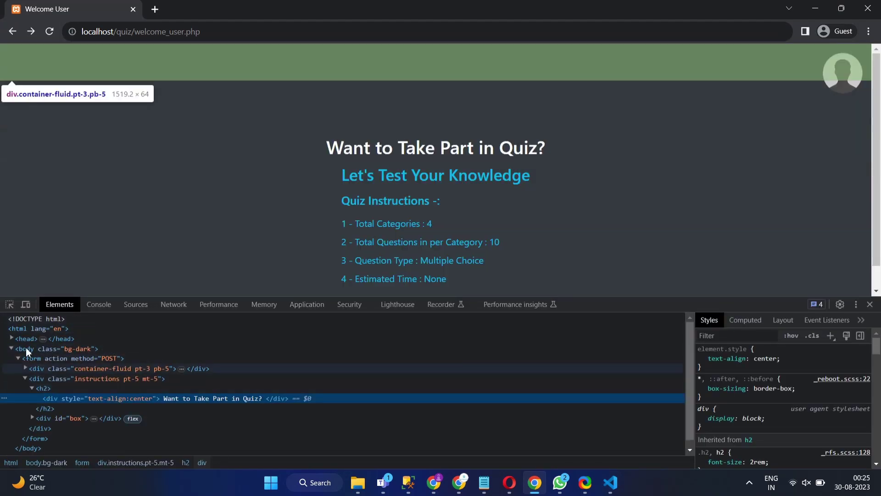
pyautogui.click(9, 304)
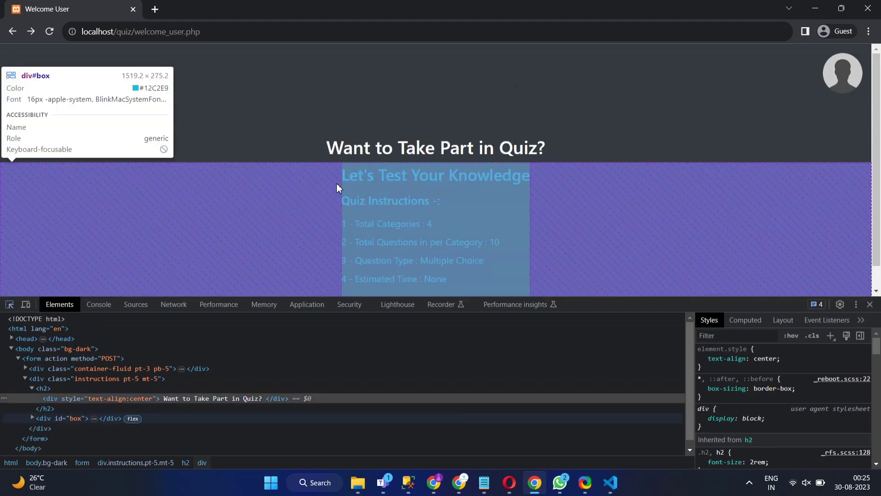
pyautogui.click(337, 182)
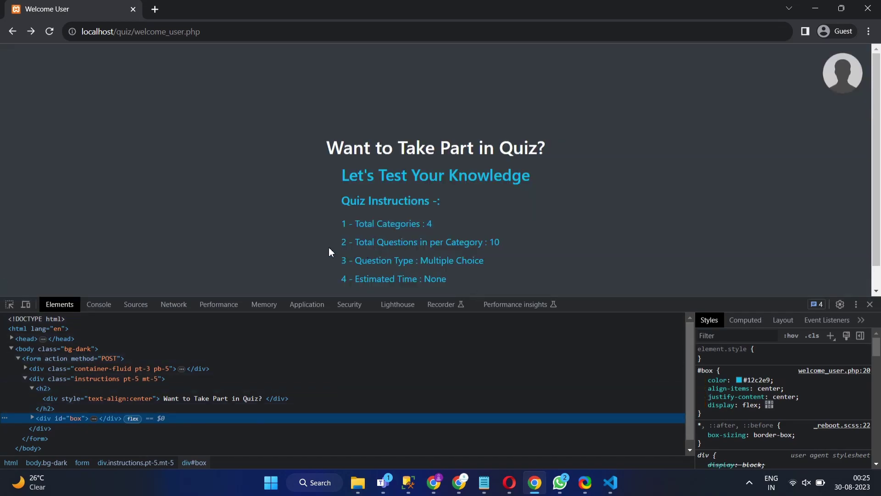
pyautogui.scroll(-1, 323, 245)
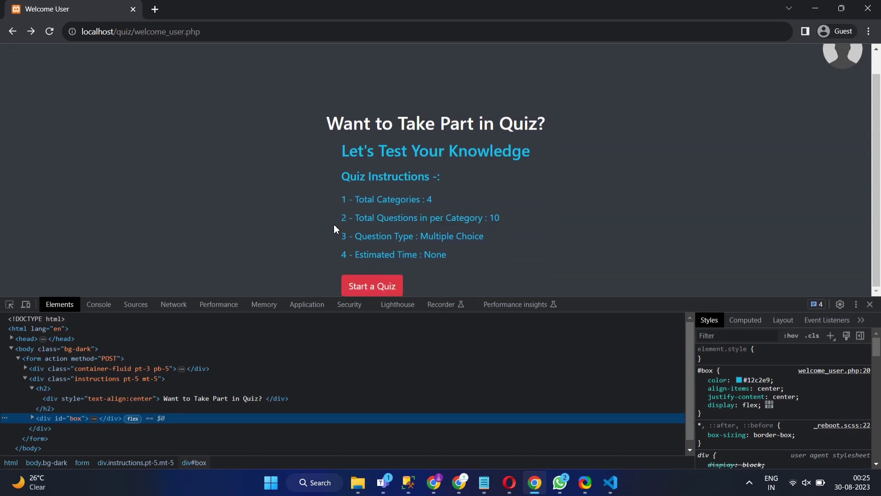